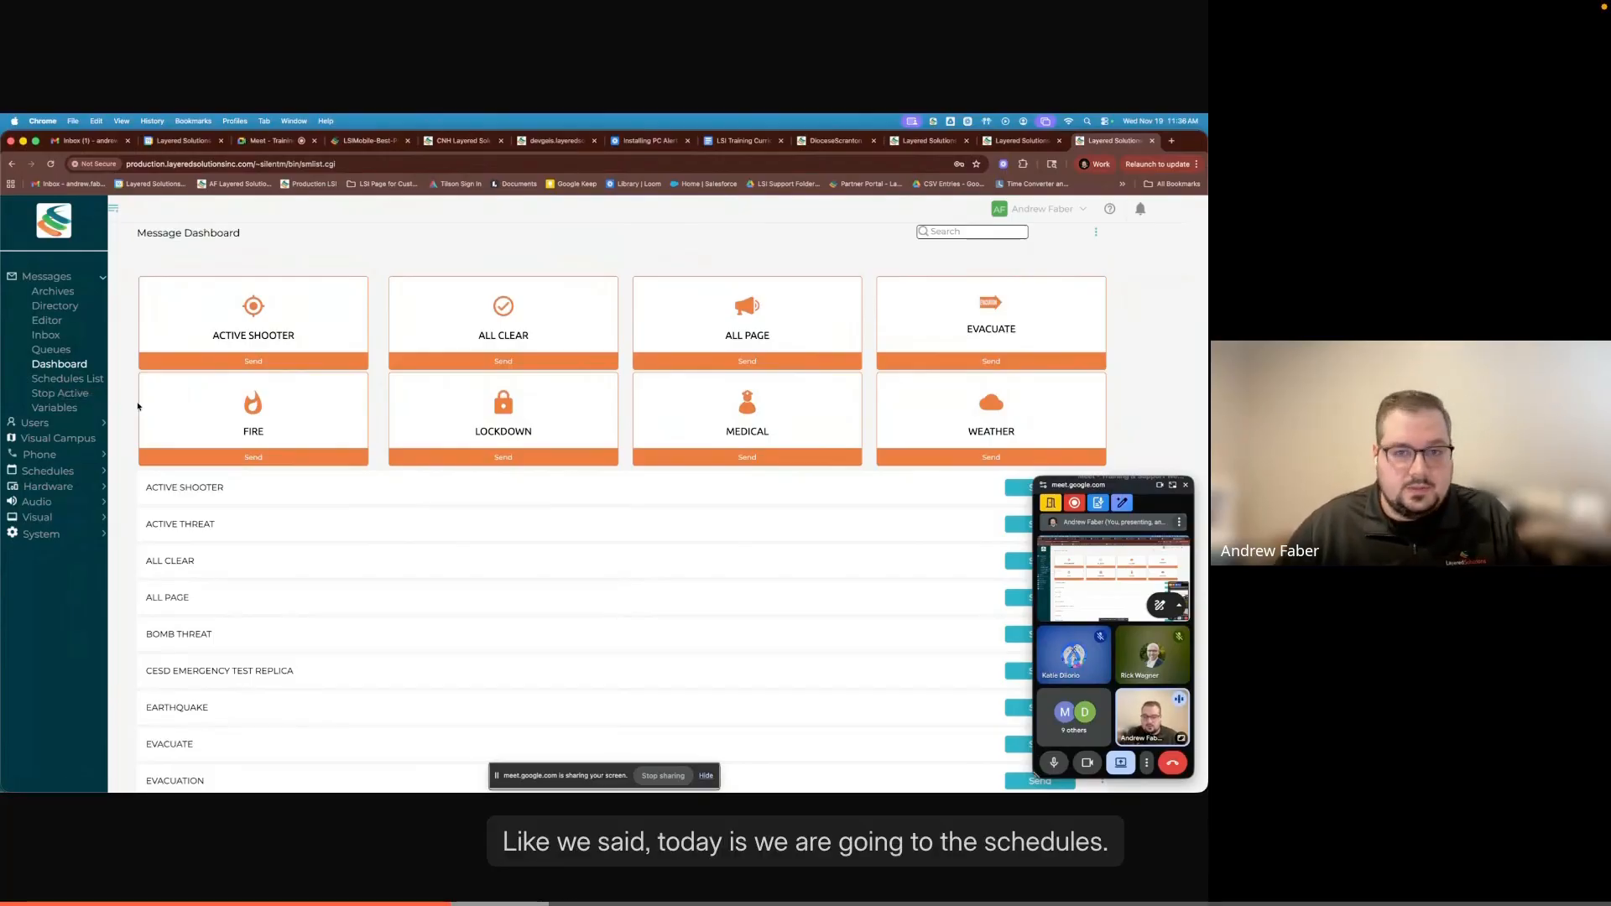
- Open the Schedule Manager and bring the Activity Period schedule's morning hours into view
click(42, 474)
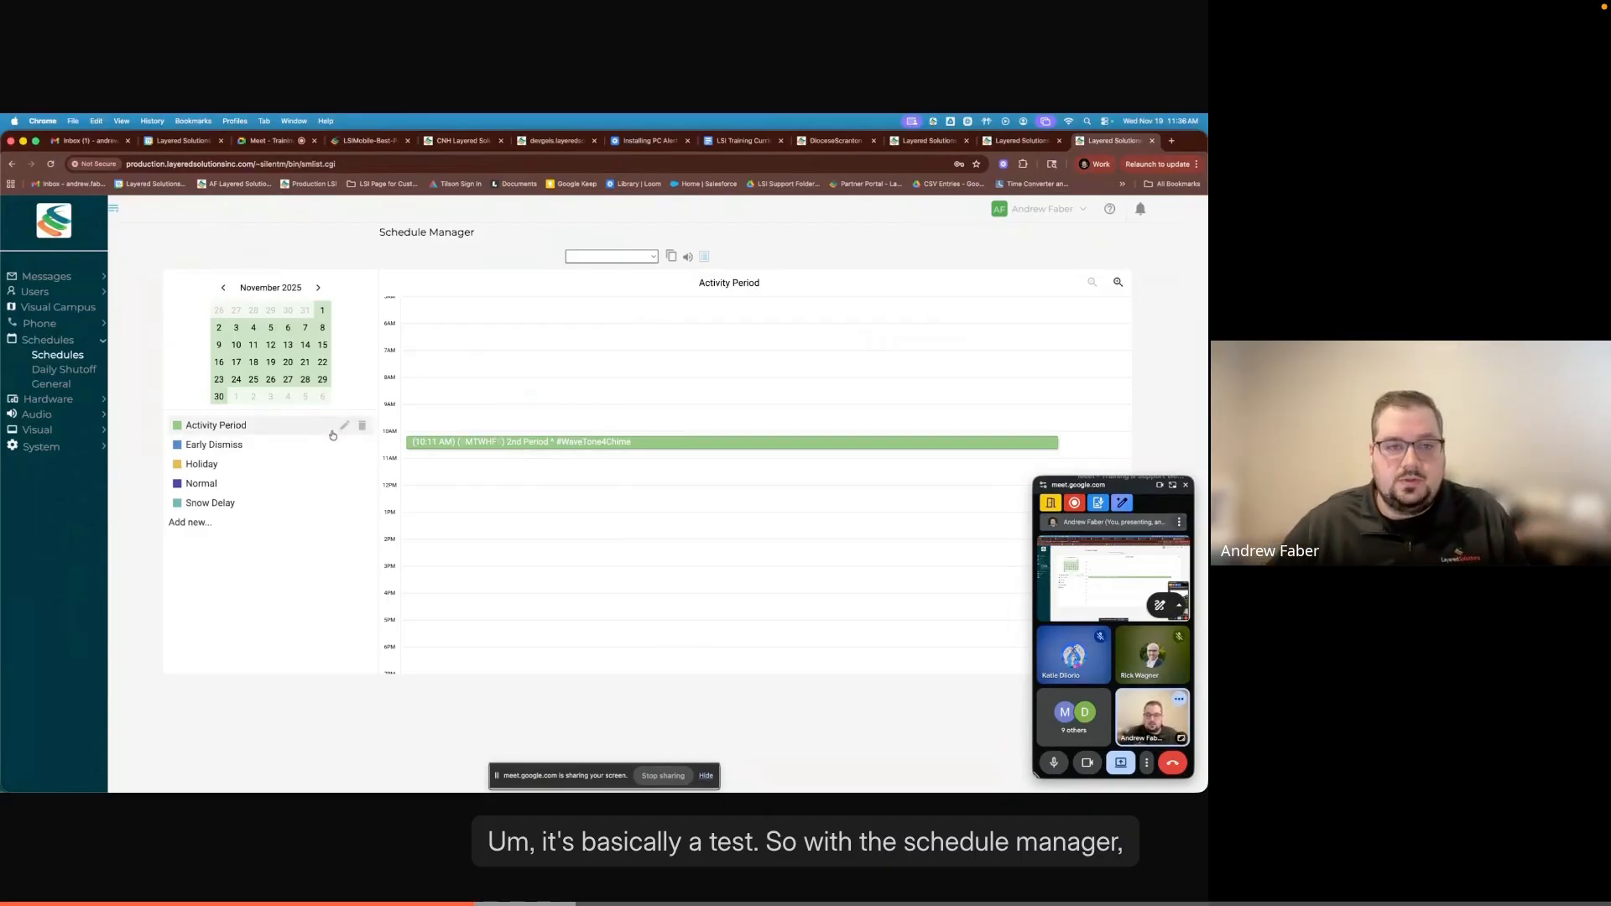
scroll(533, 442, up, 1)
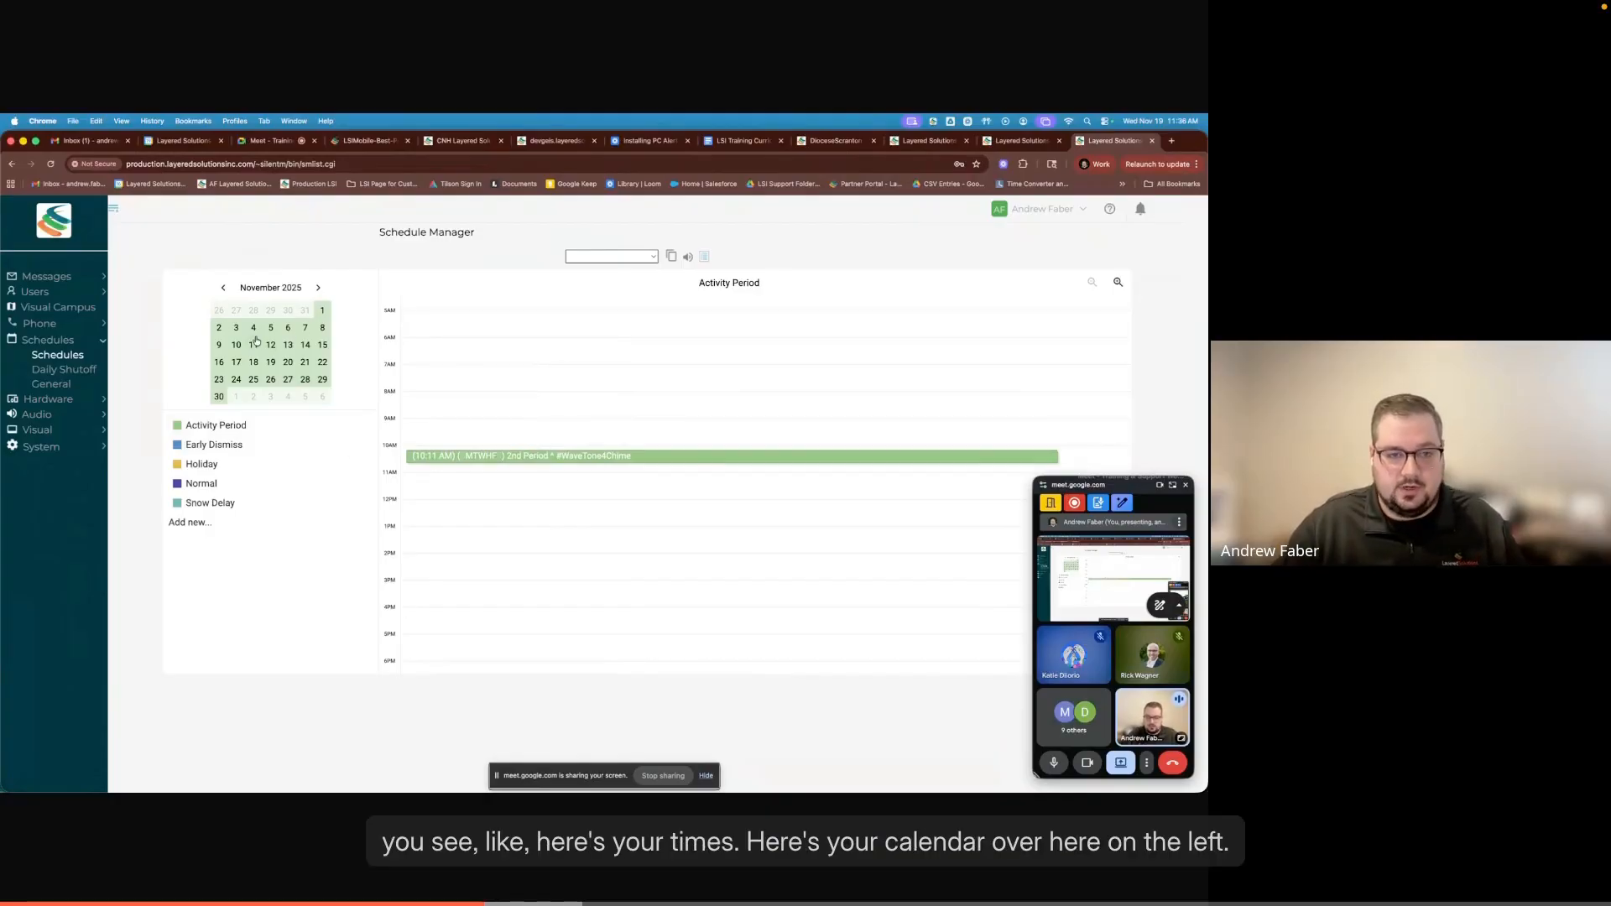
click(420, 396)
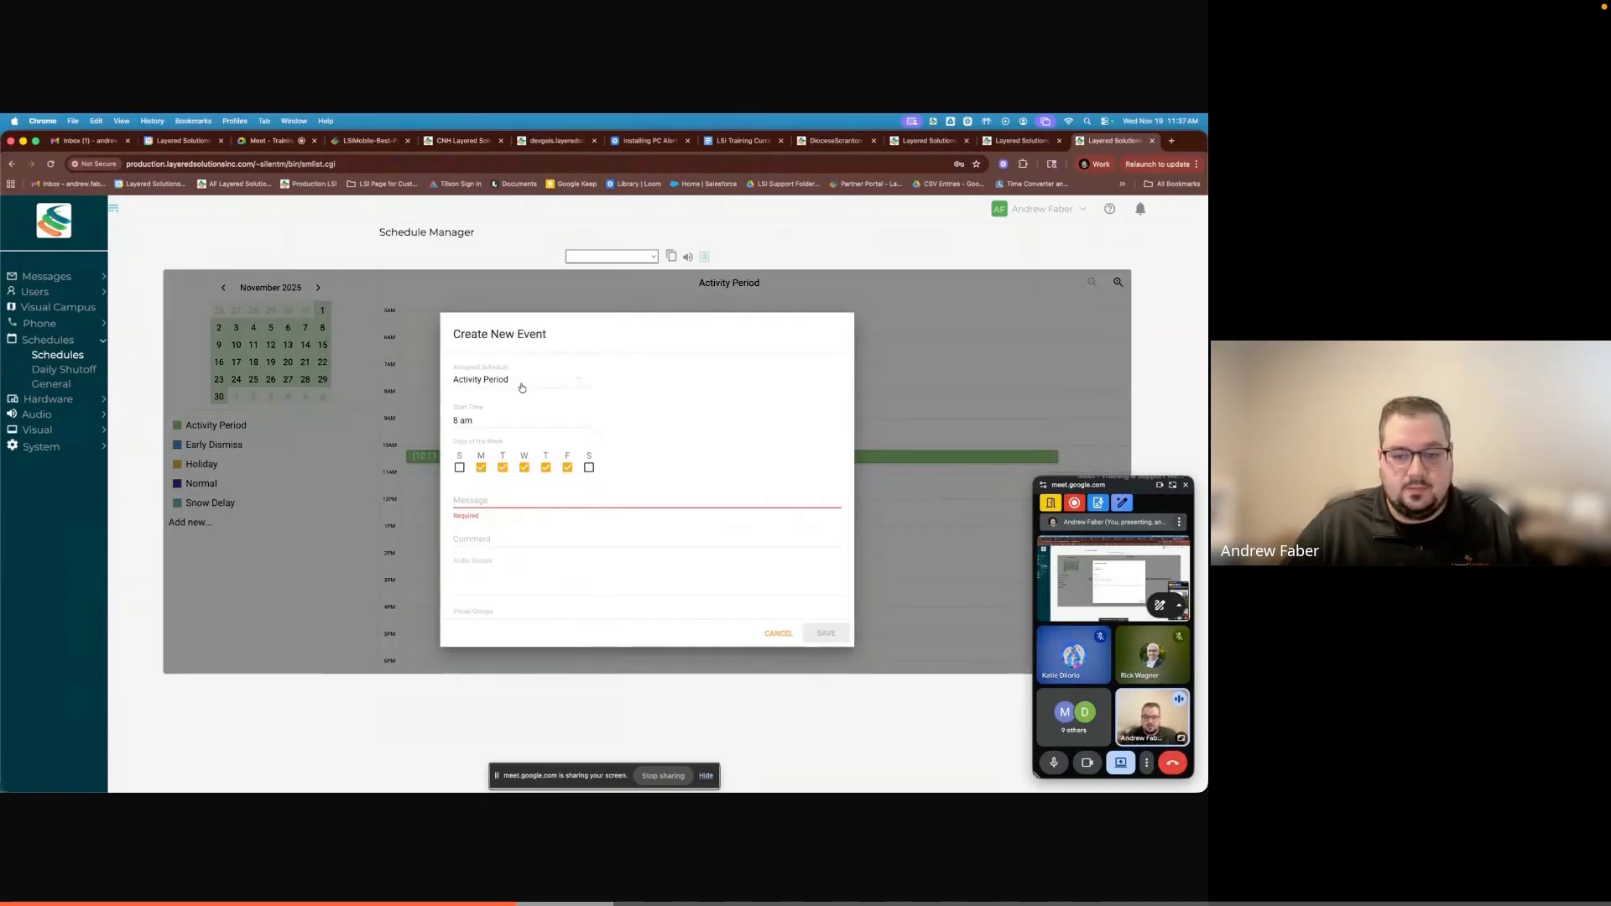
click(778, 634)
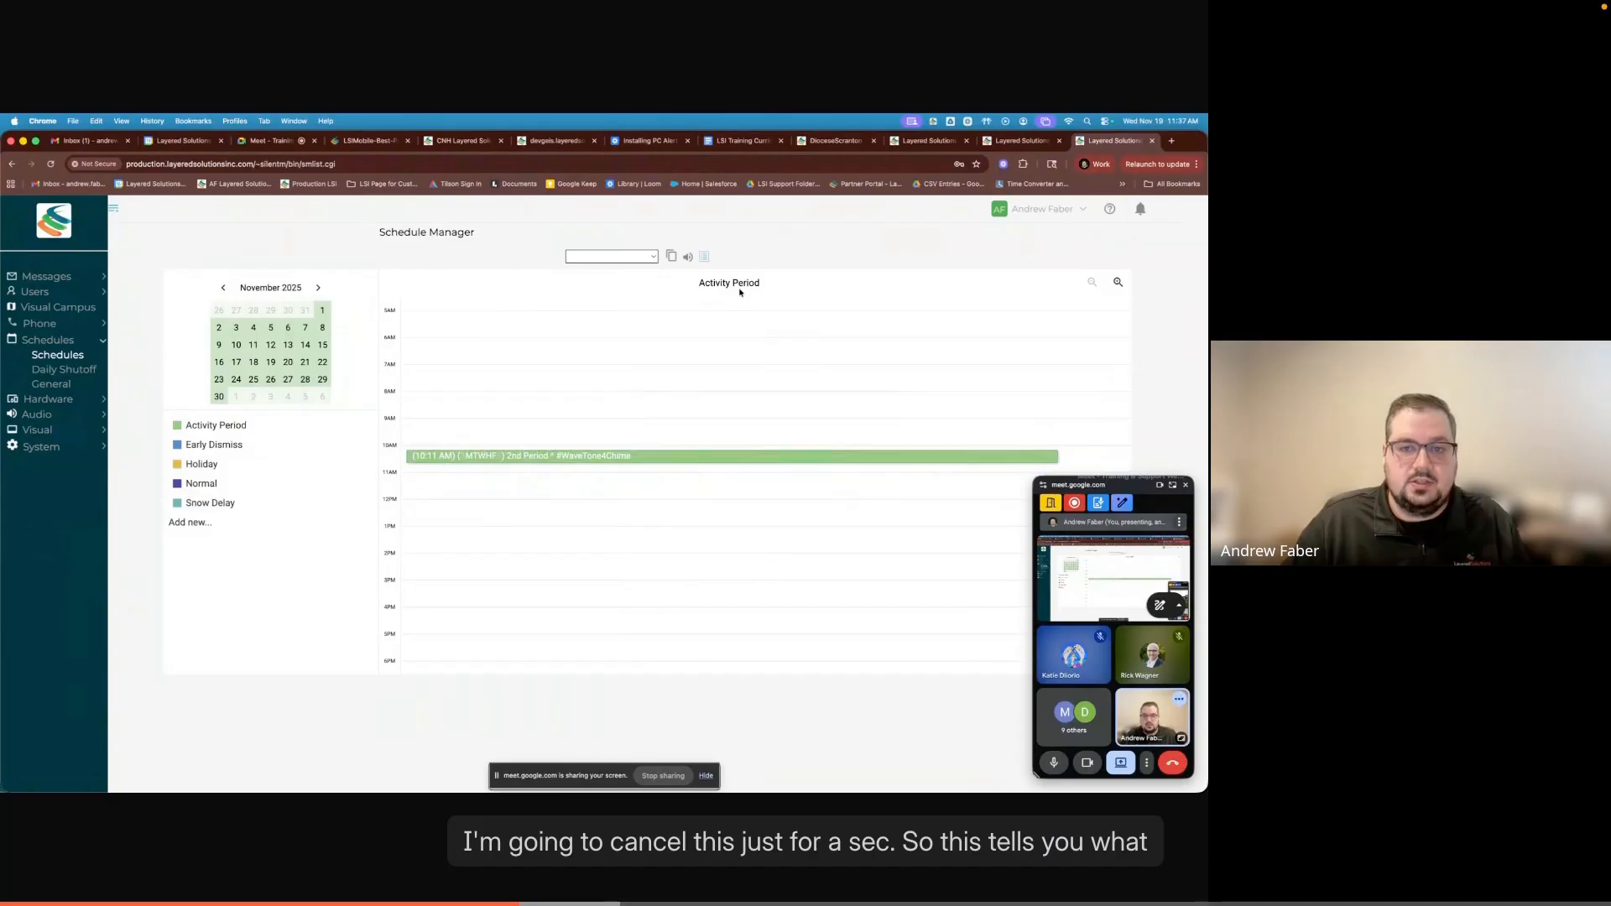
drag(697, 282, 769, 288)
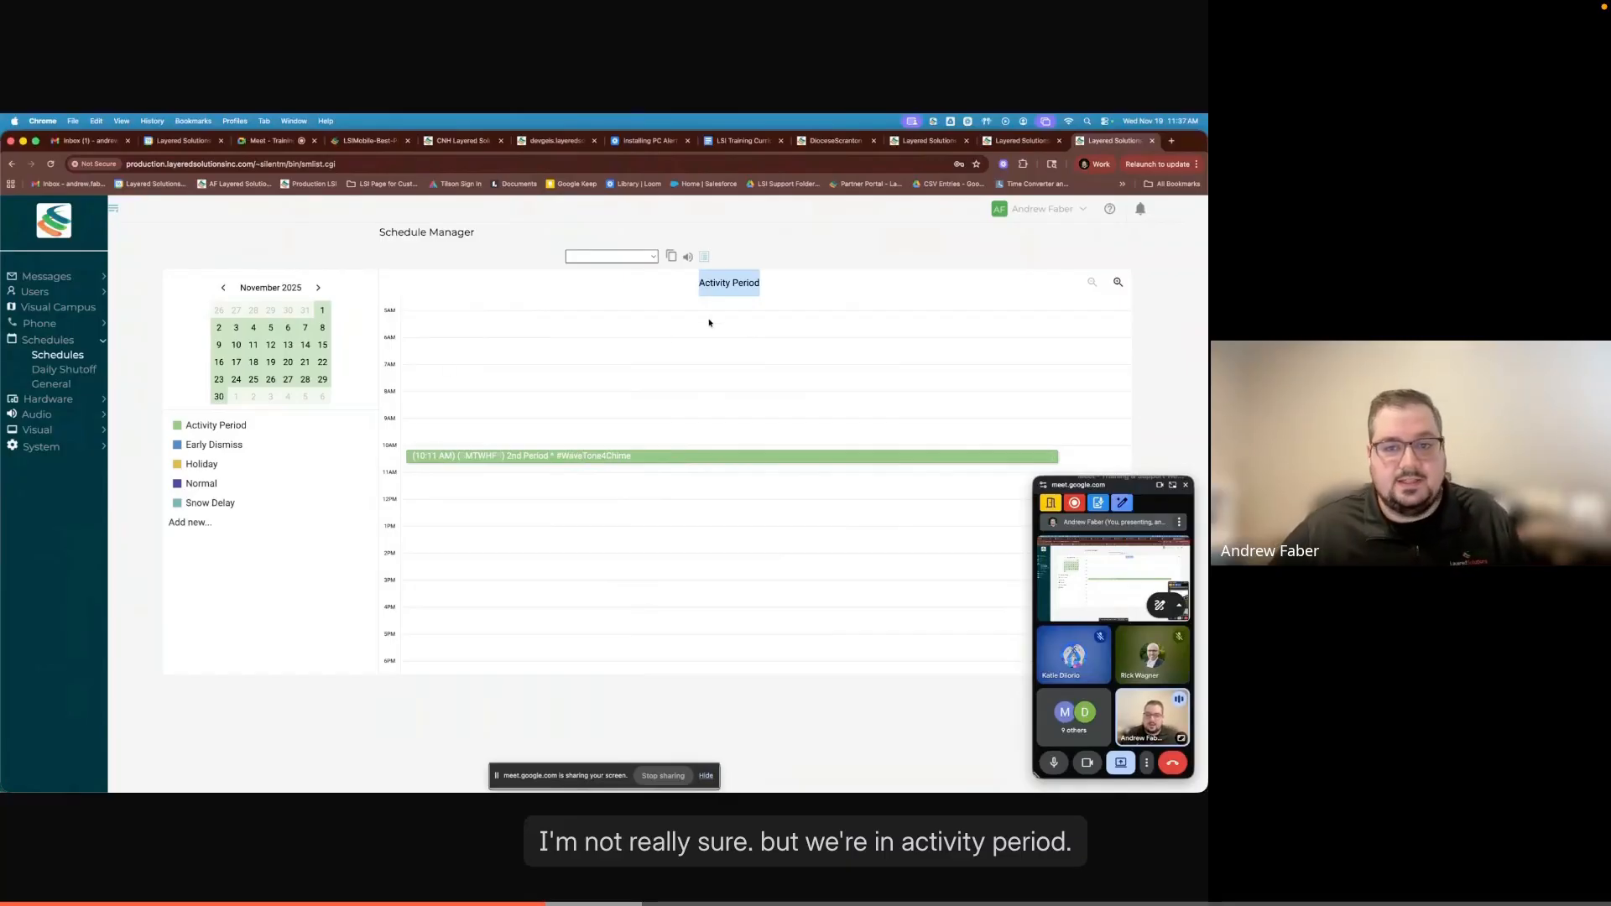
click(699, 294)
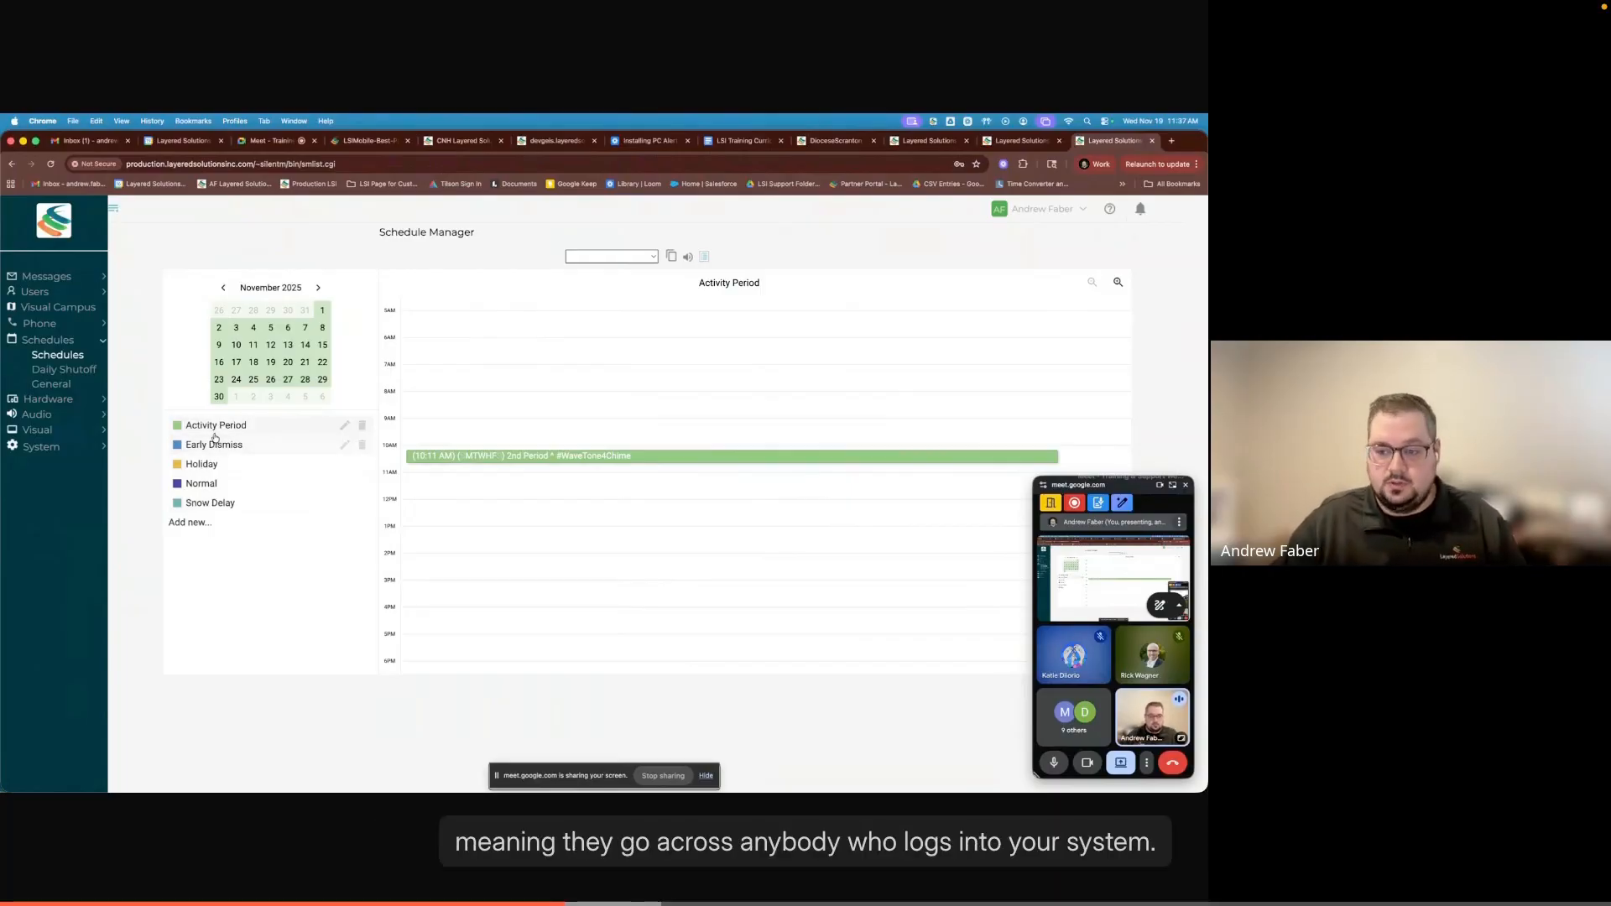
- Switch to the Normal schedule and delete its 8:25 AM Class Change event
click(200, 485)
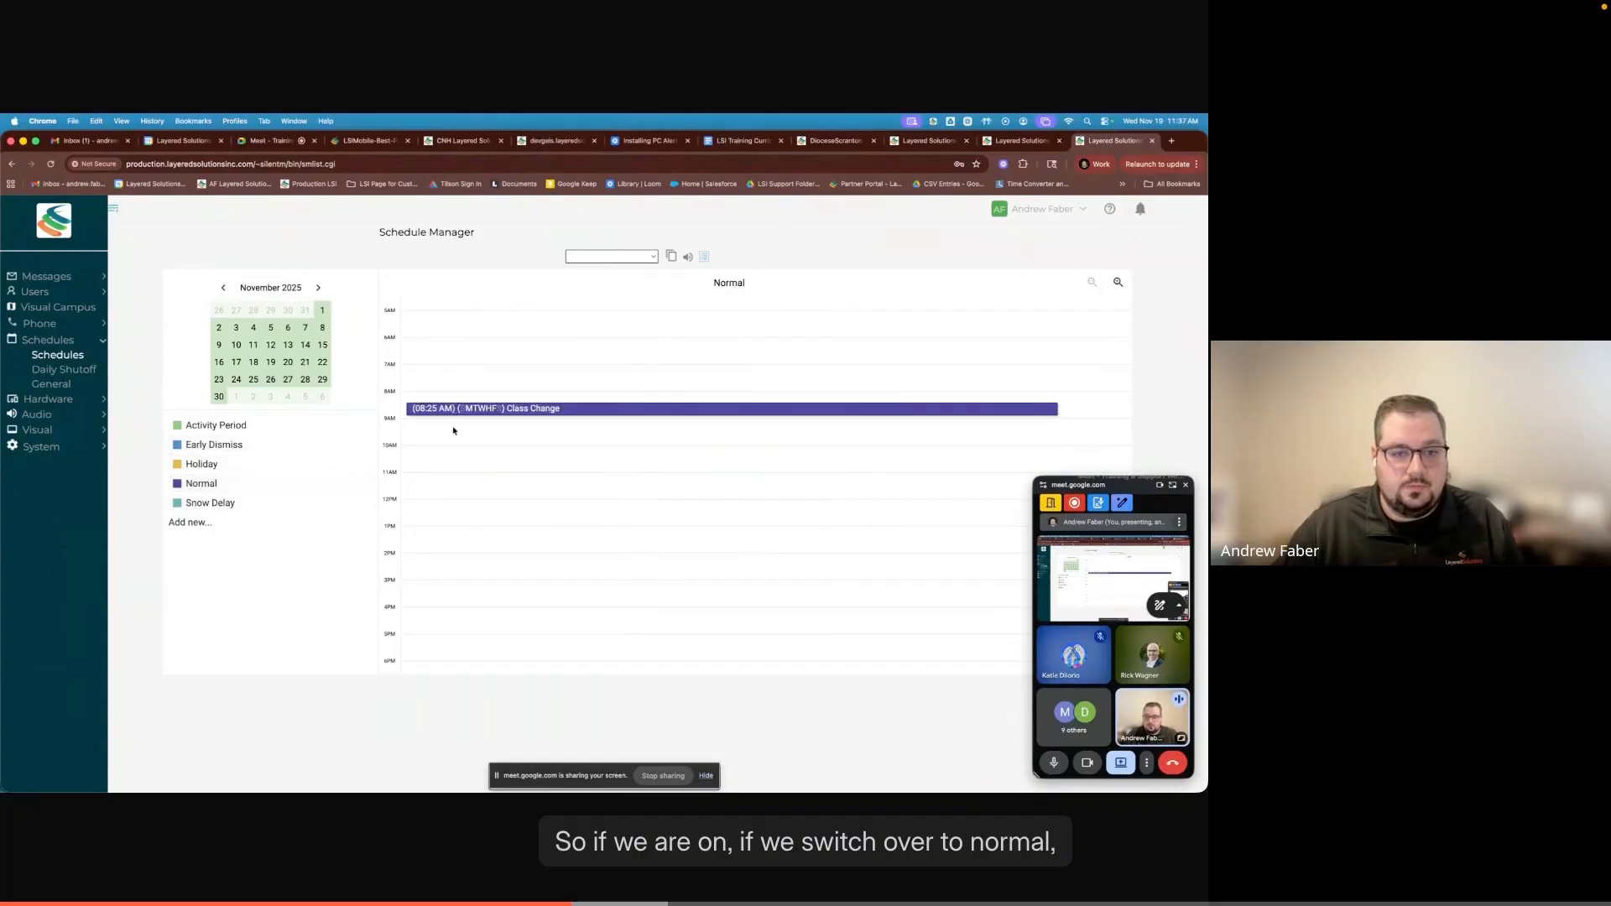
click(726, 410)
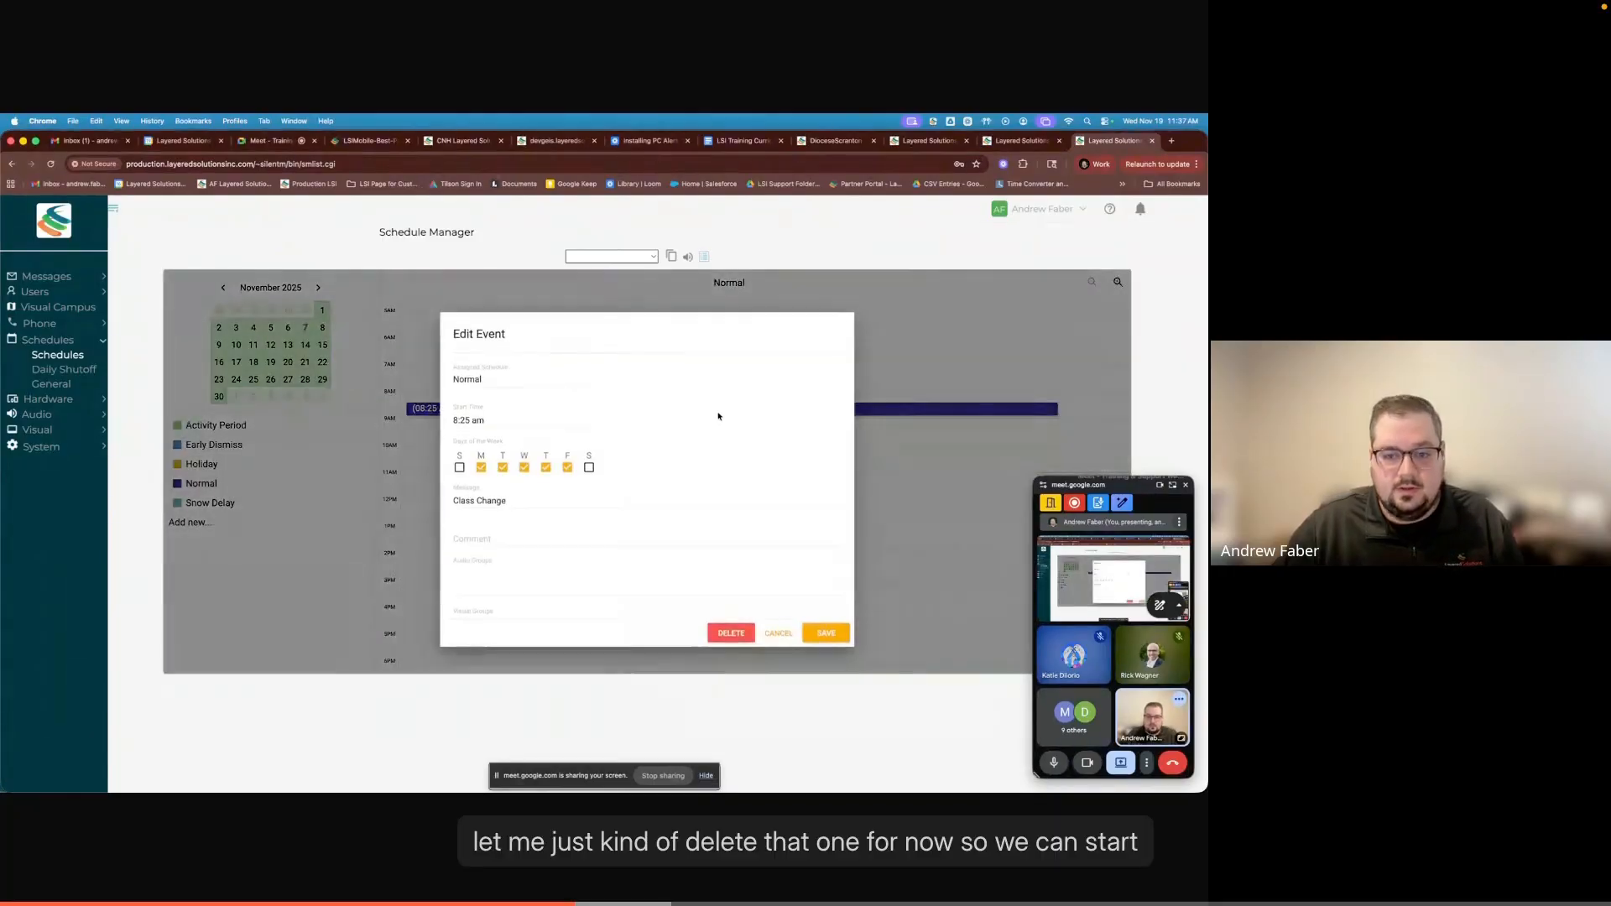
click(733, 637)
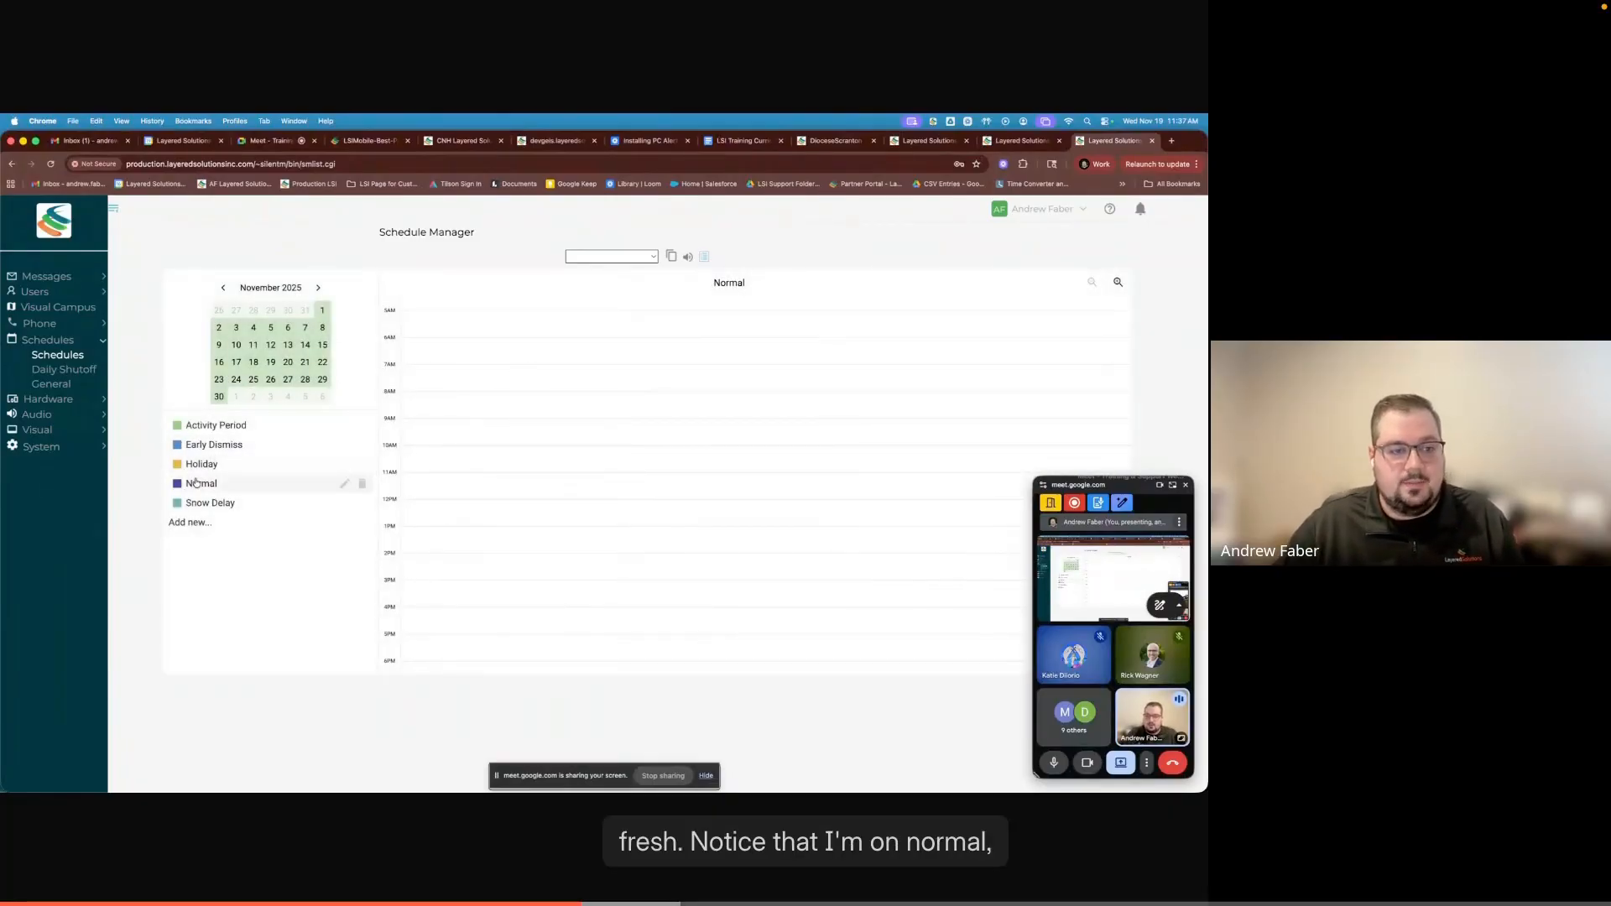
drag(714, 285, 744, 285)
click(743, 286)
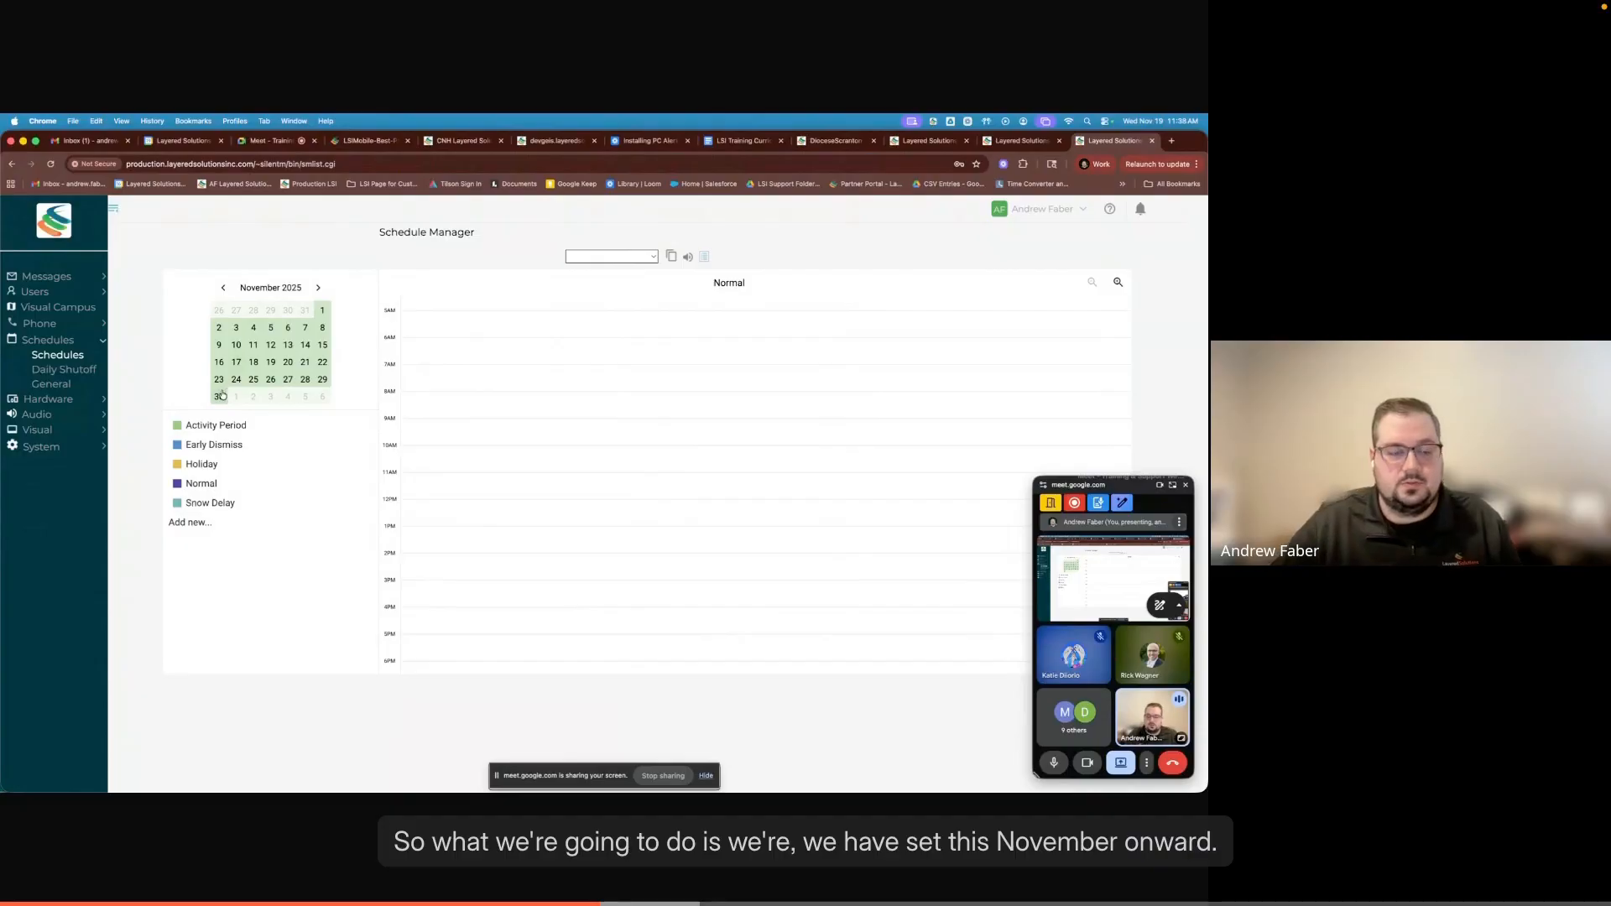
- Assign the Normal schedule in the calendar starting from November 19, 2025
click(317, 289)
click(317, 288)
click(224, 289)
click(225, 289)
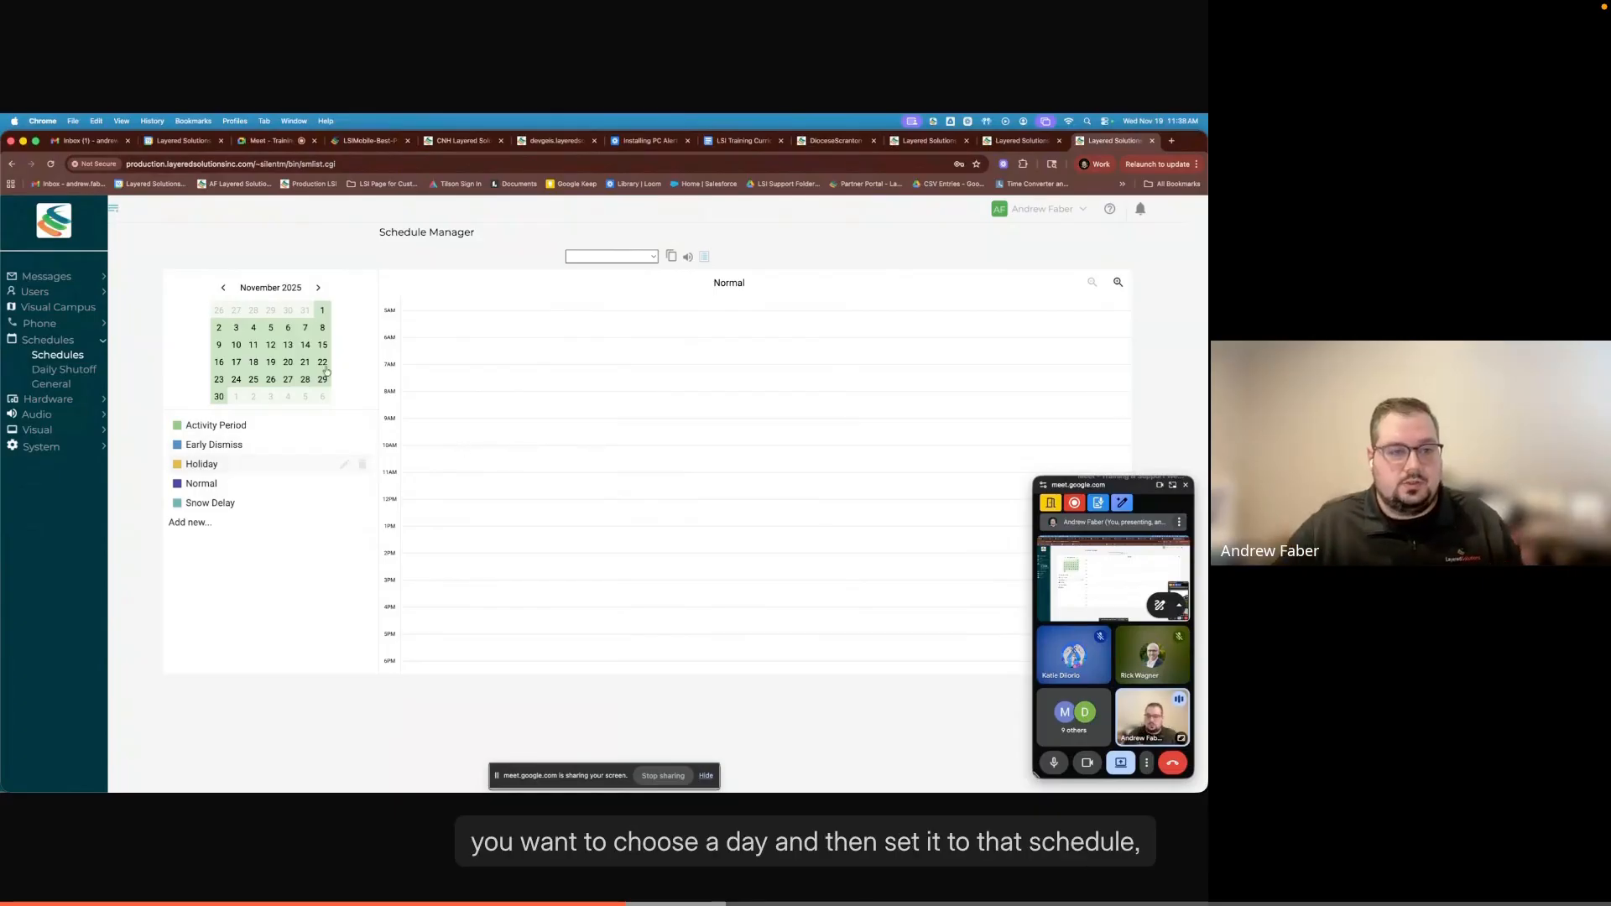
click(323, 310)
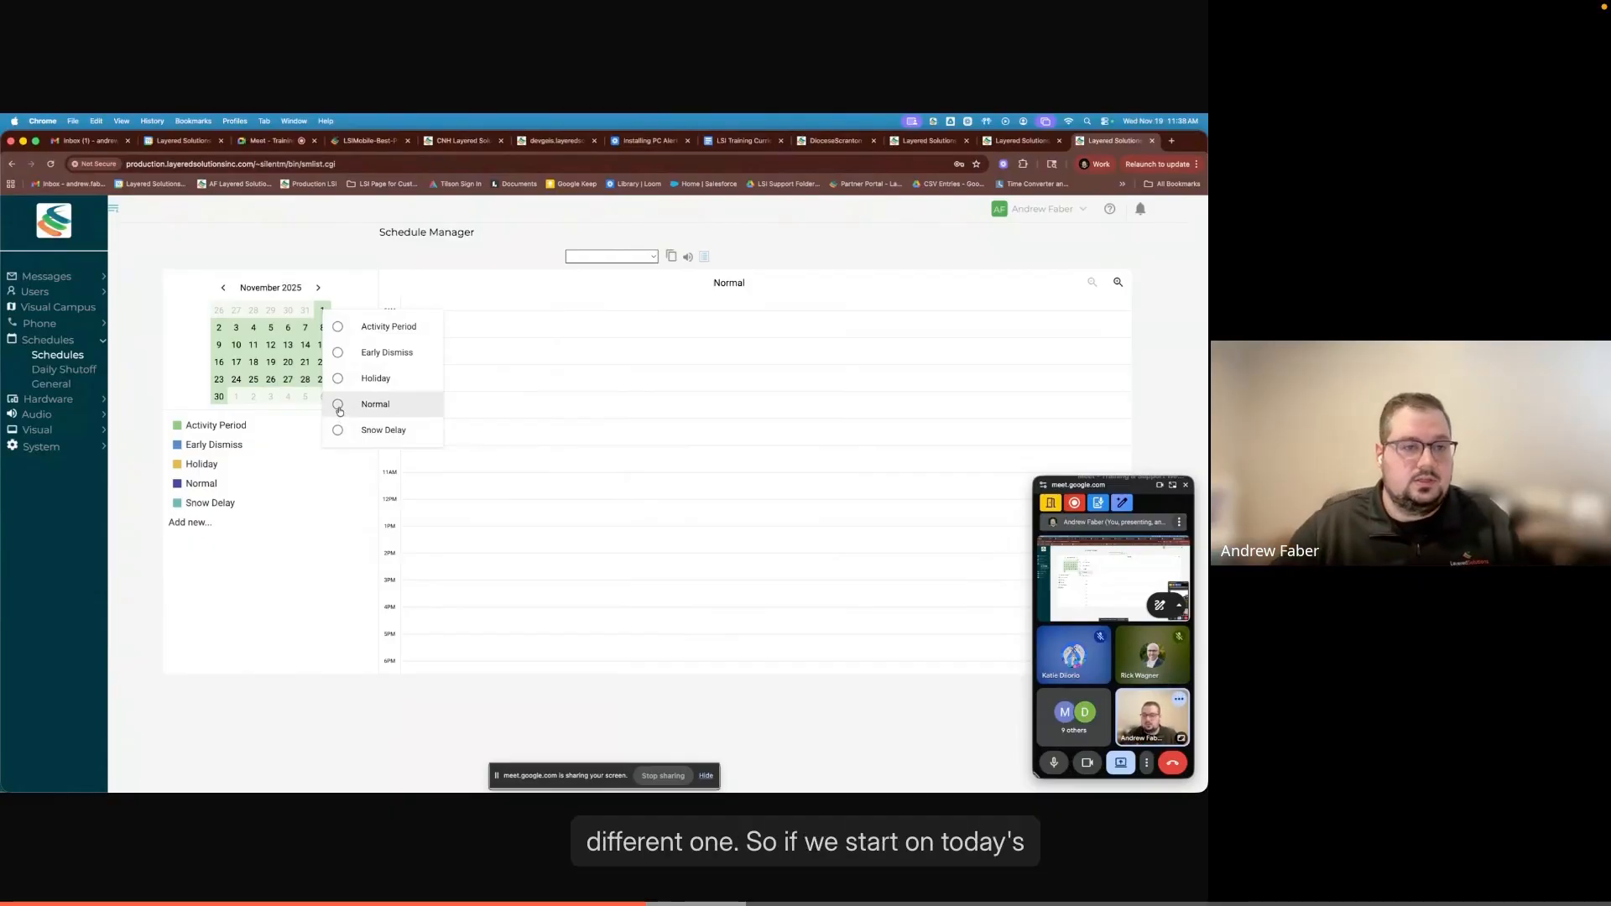
click(257, 363)
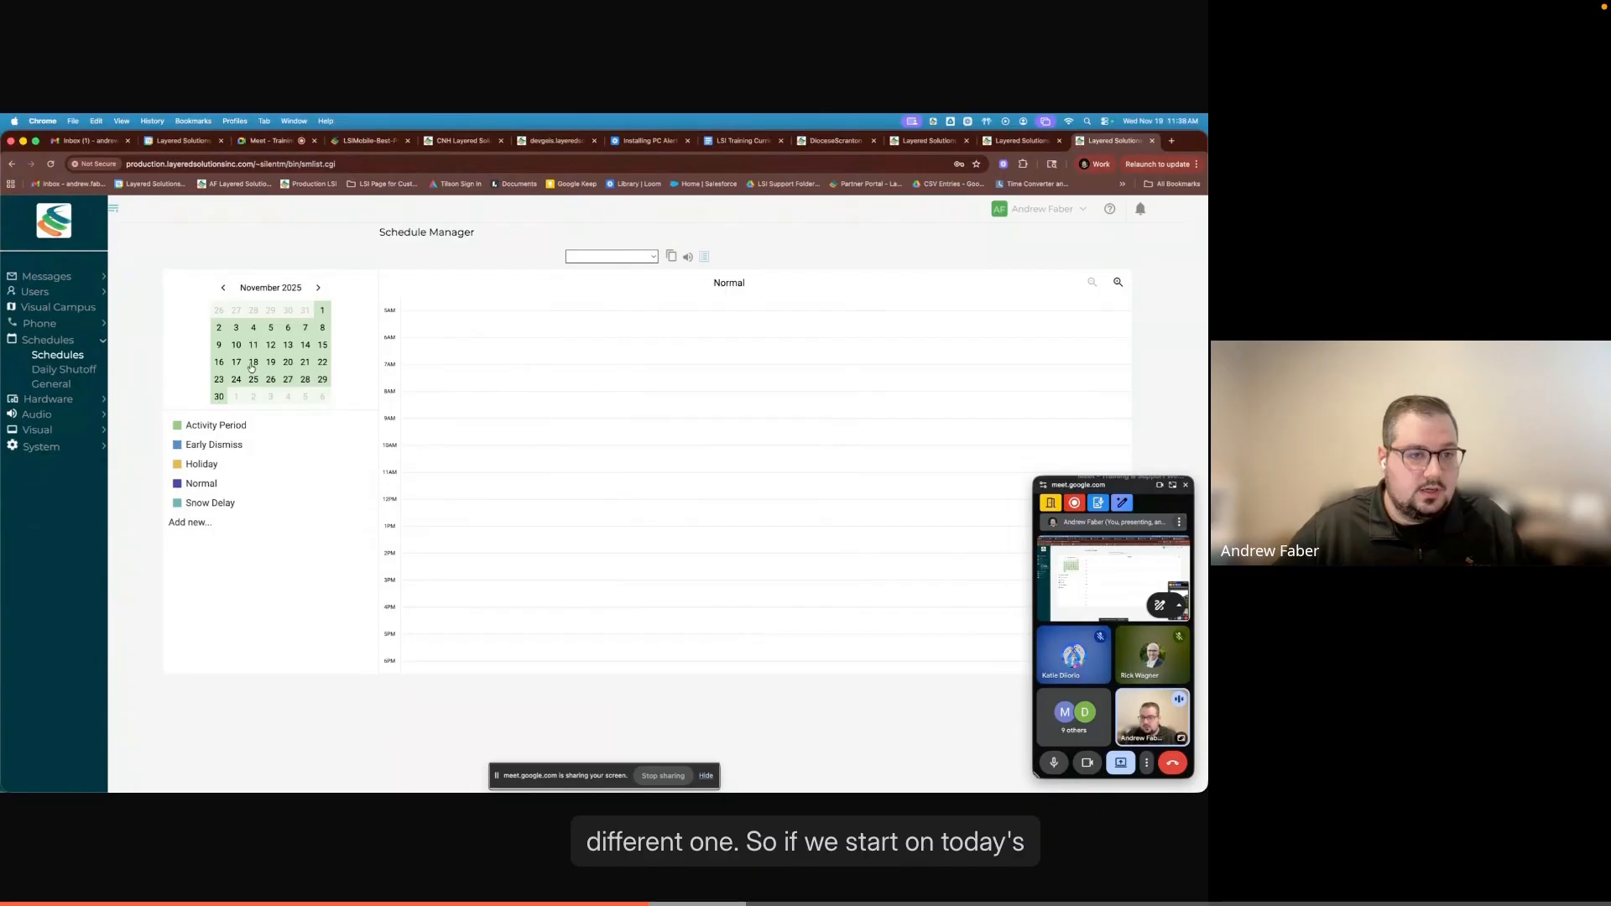
click(270, 365)
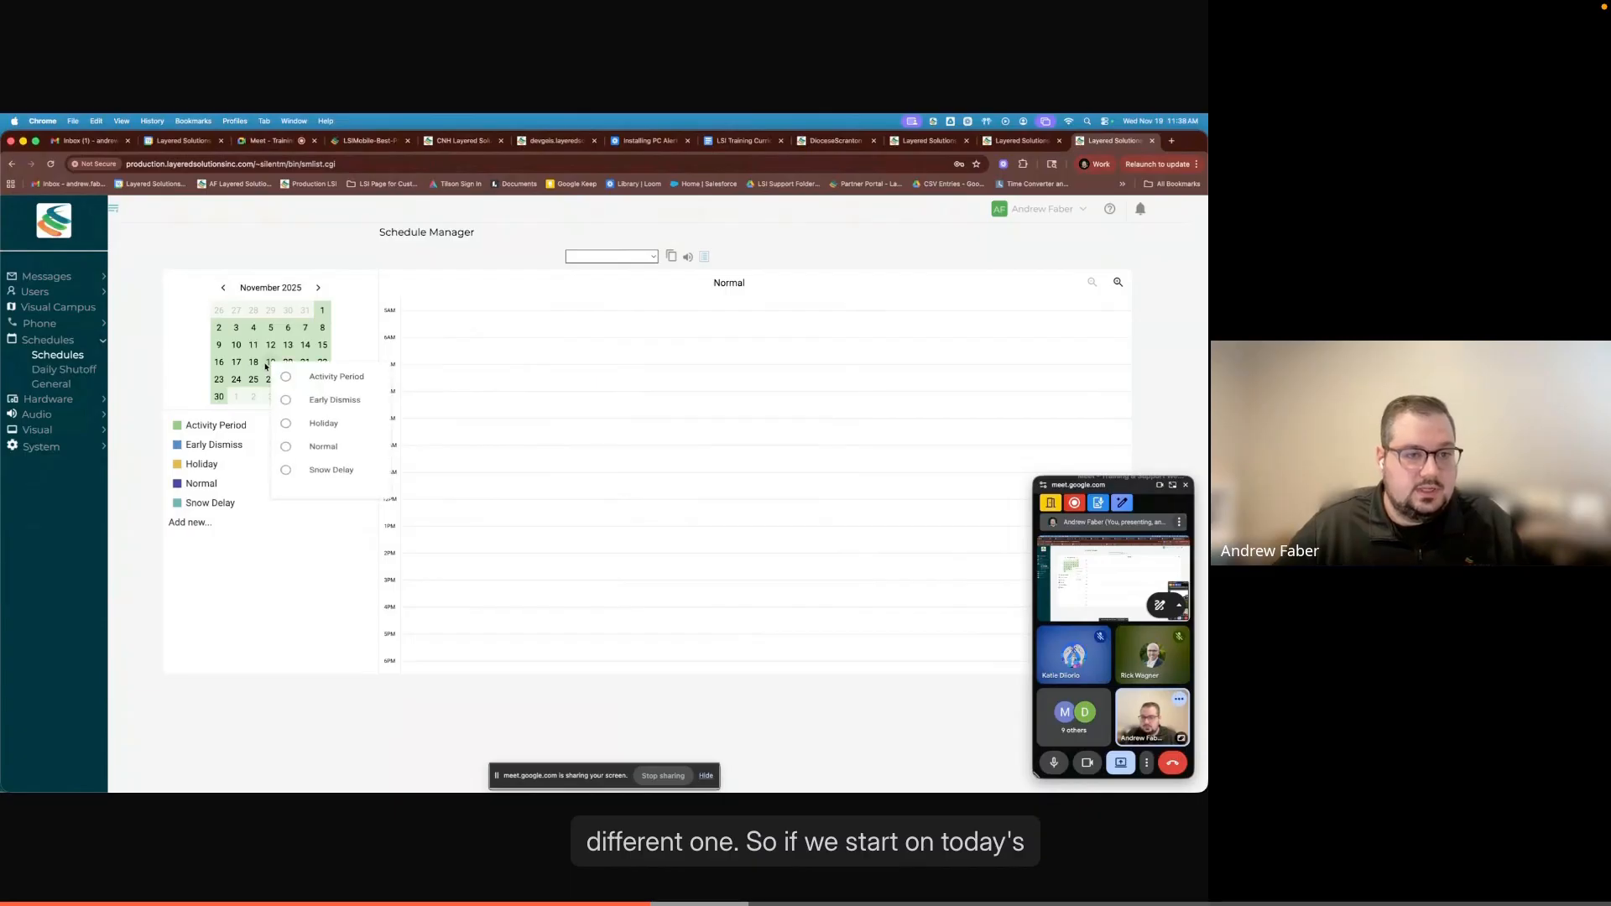
click(290, 455)
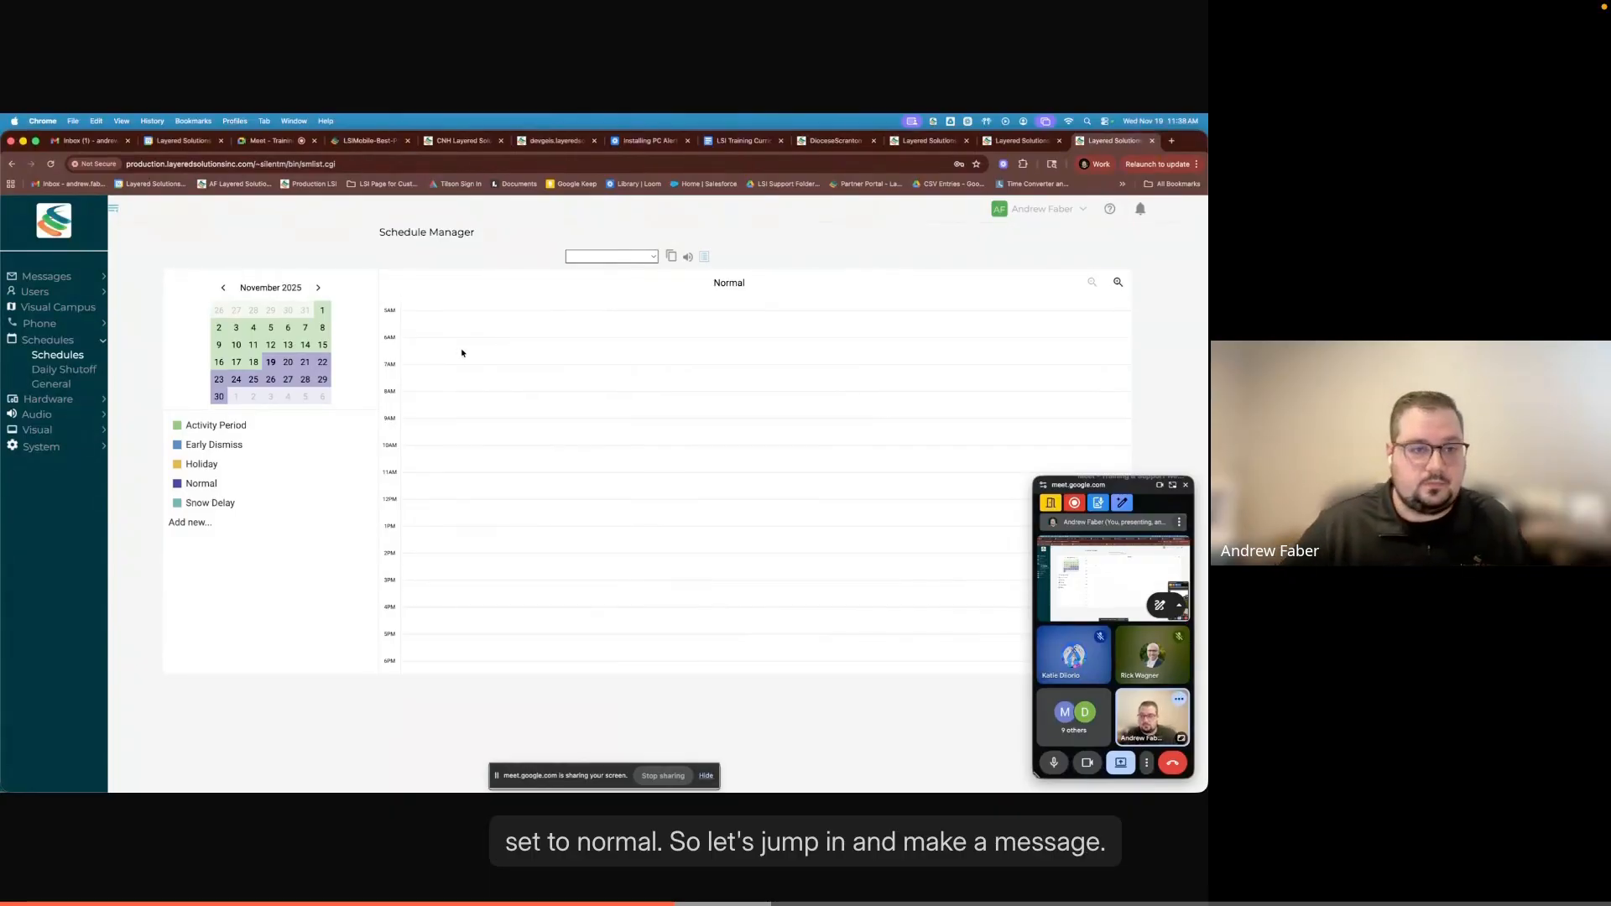
- Create a new event in the Normal schedule around 8 AM and set its start time to 8:32 am
click(414, 395)
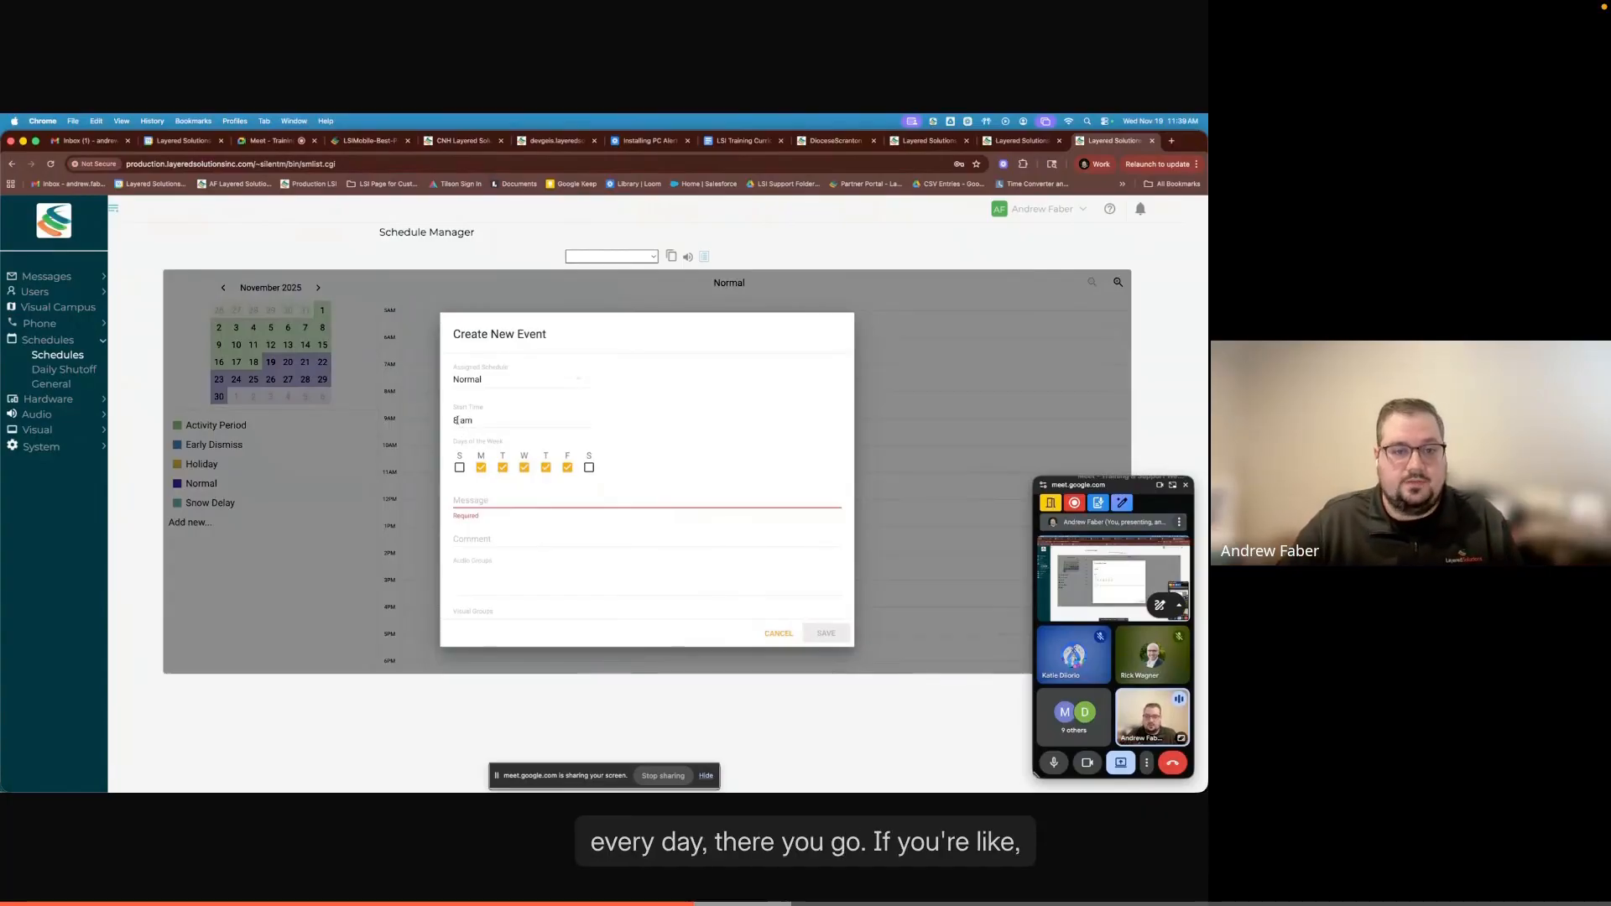
click(457, 422)
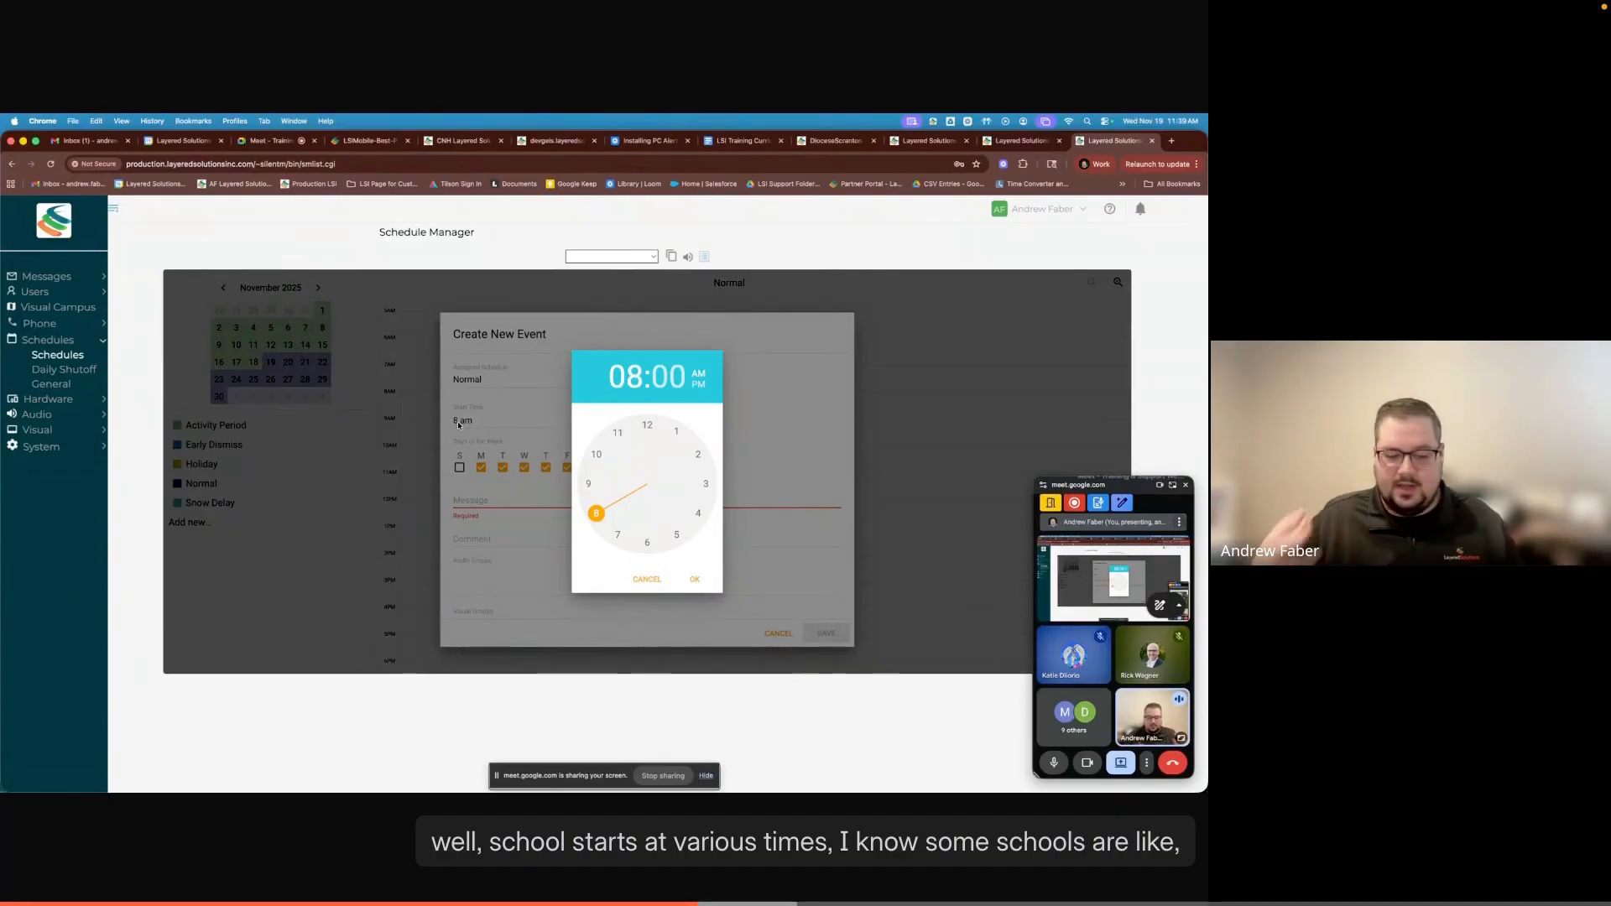
click(589, 485)
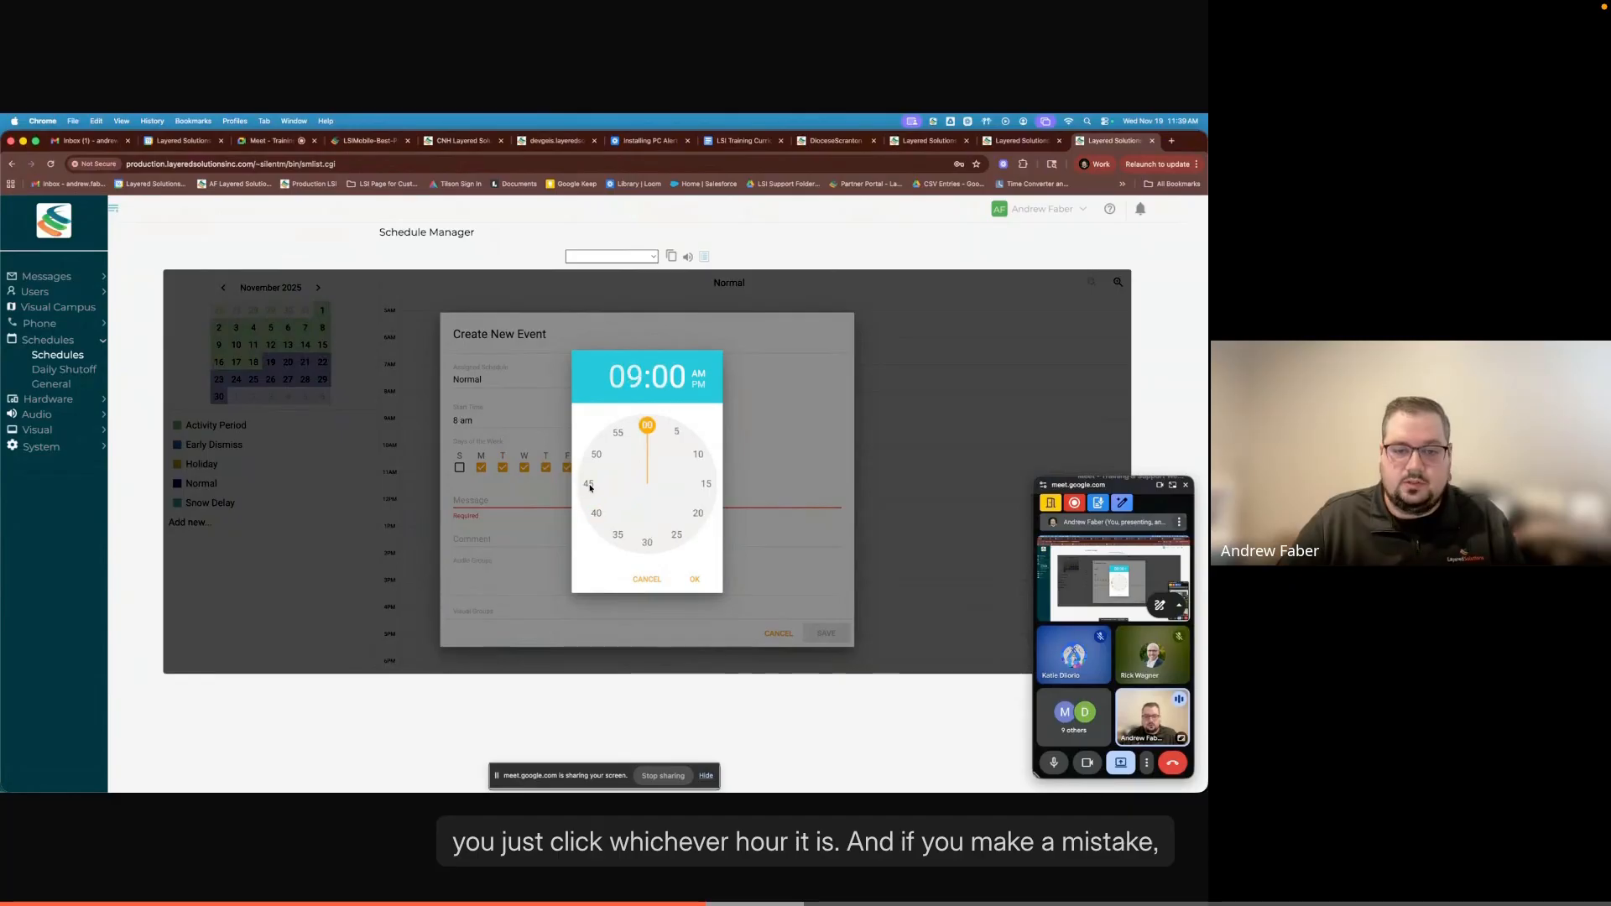
click(629, 378)
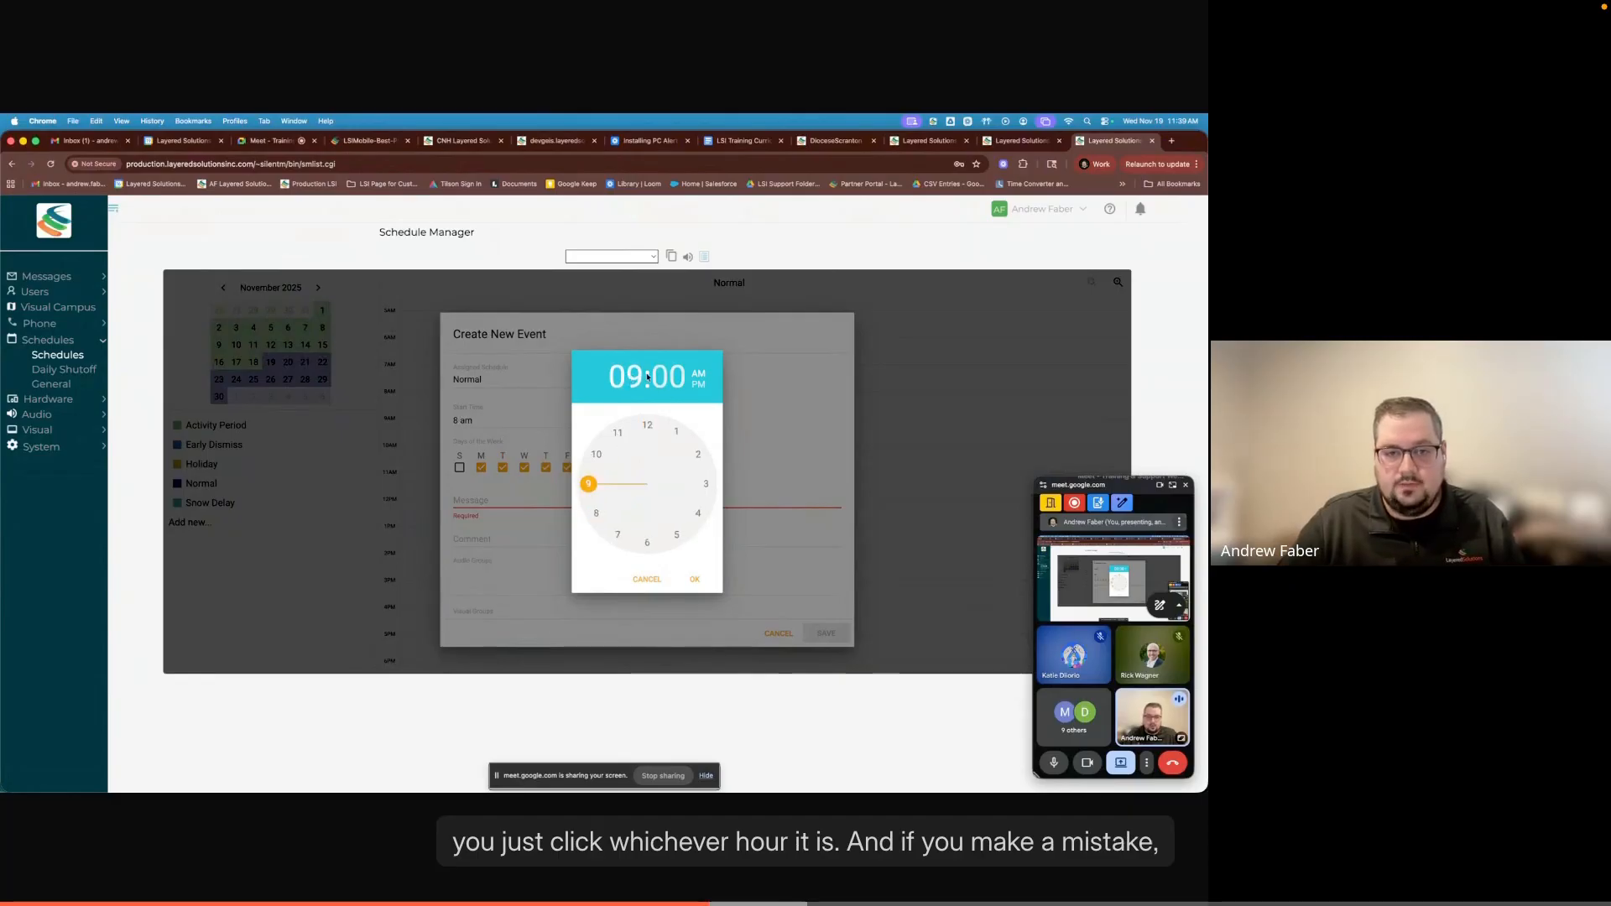
click(597, 514)
drag(645, 424, 668, 529)
mouse_move(626, 482)
mouse_down()
mouse_move(676, 466)
mouse_move(663, 521)
mouse_move(616, 511)
mouse_up()
click(671, 541)
click(678, 536)
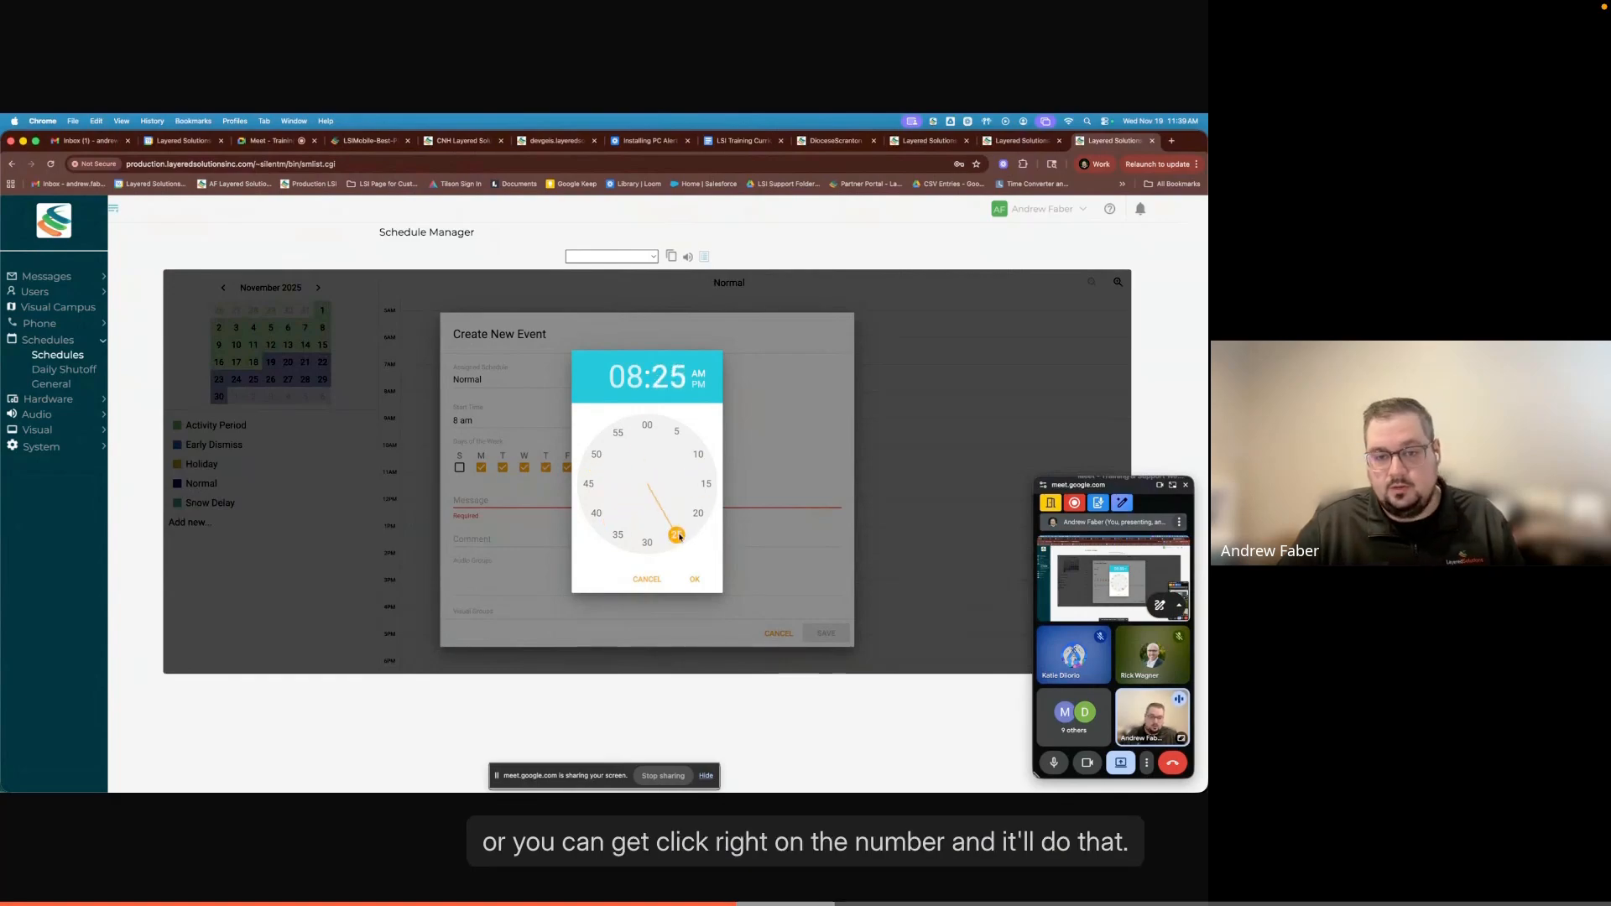
click(653, 546)
click(679, 543)
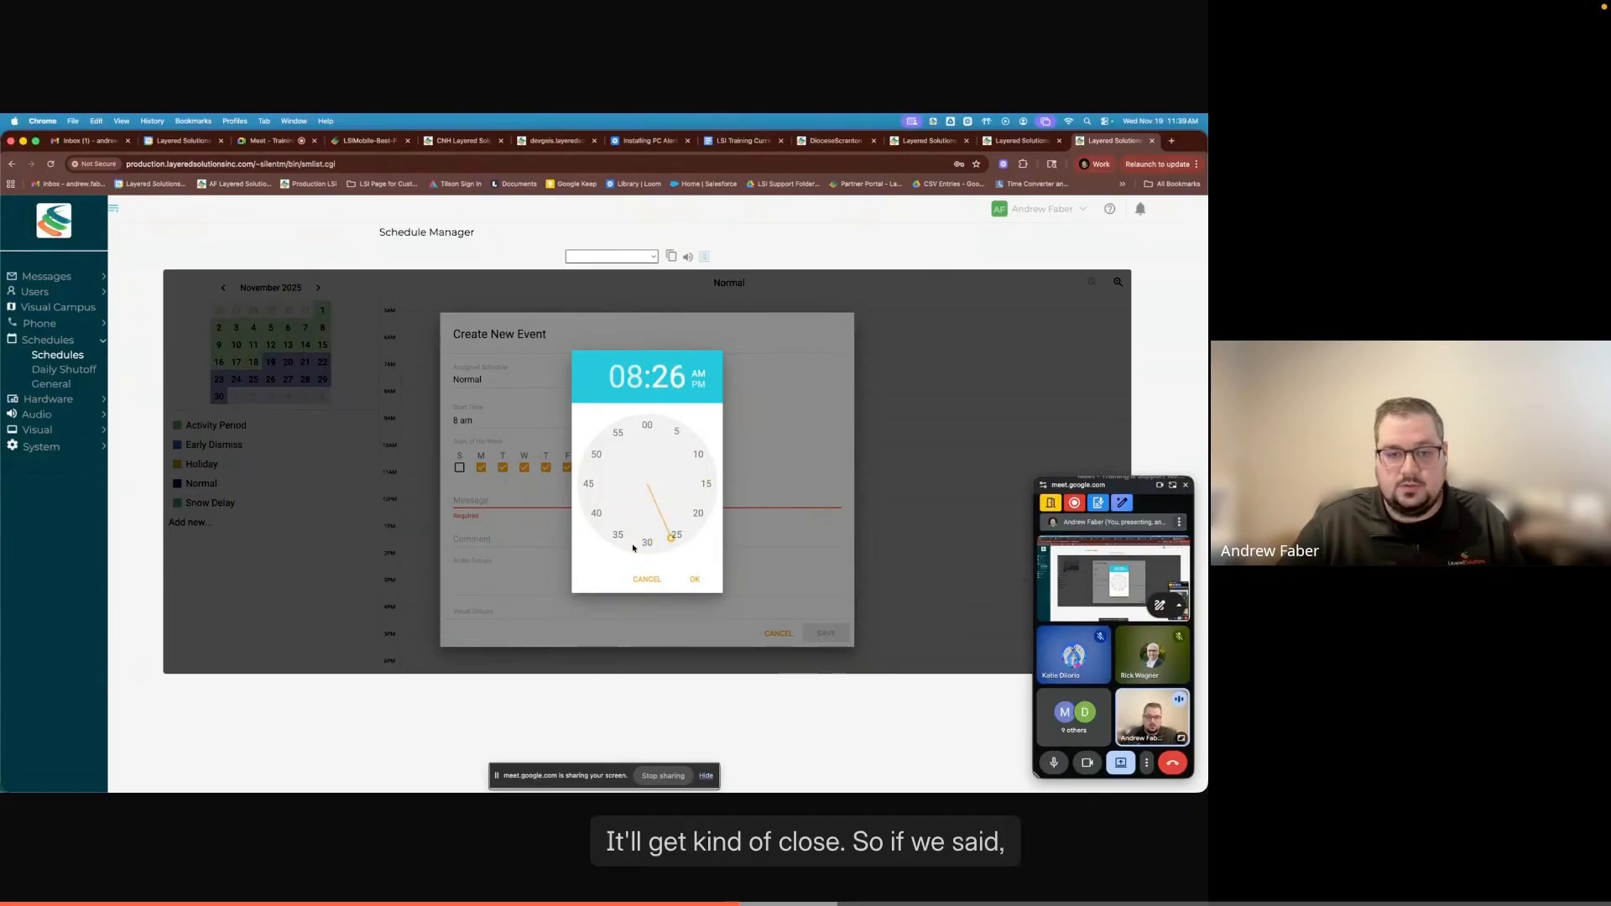
drag(672, 539, 636, 545)
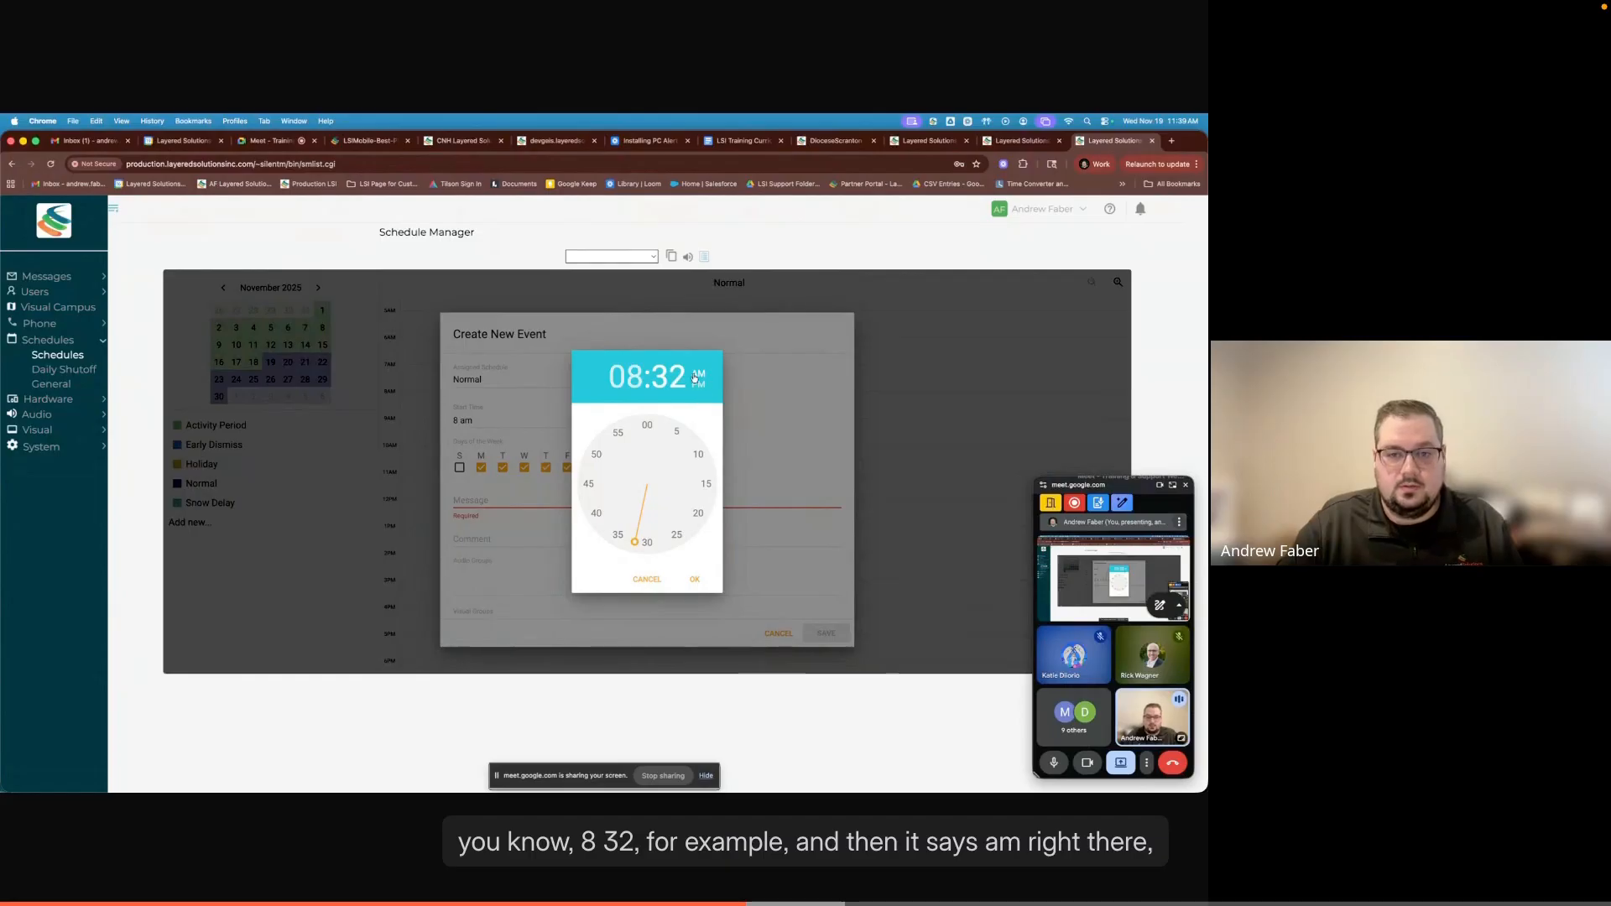
click(692, 581)
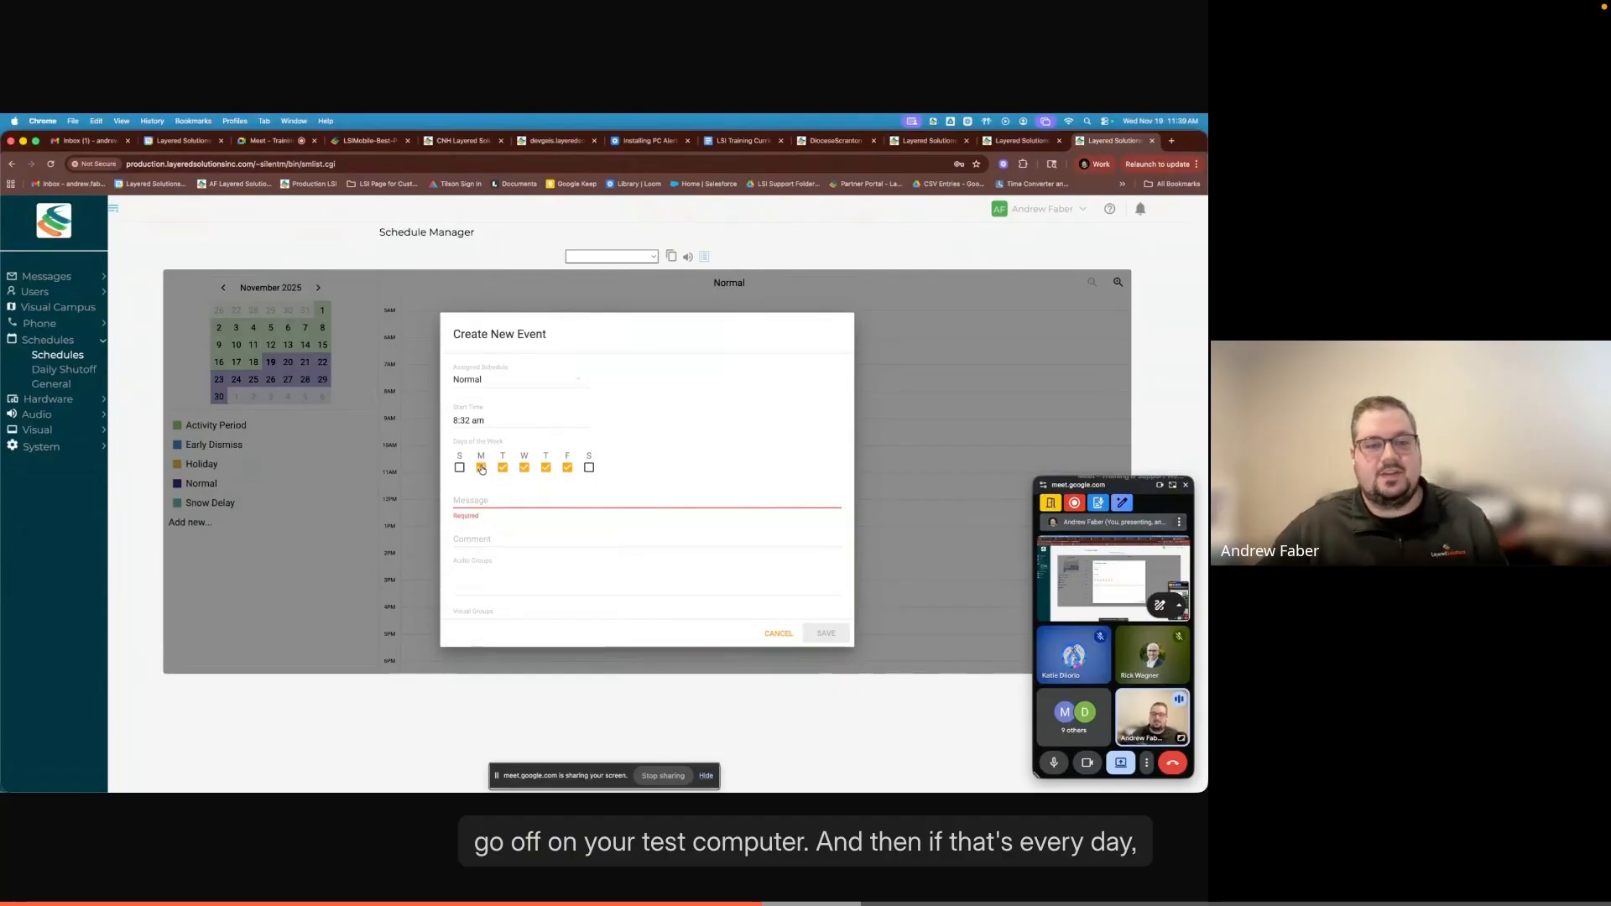
- Keep the event on Monday through Friday and enter "Good Morning!" as its message
click(524, 469)
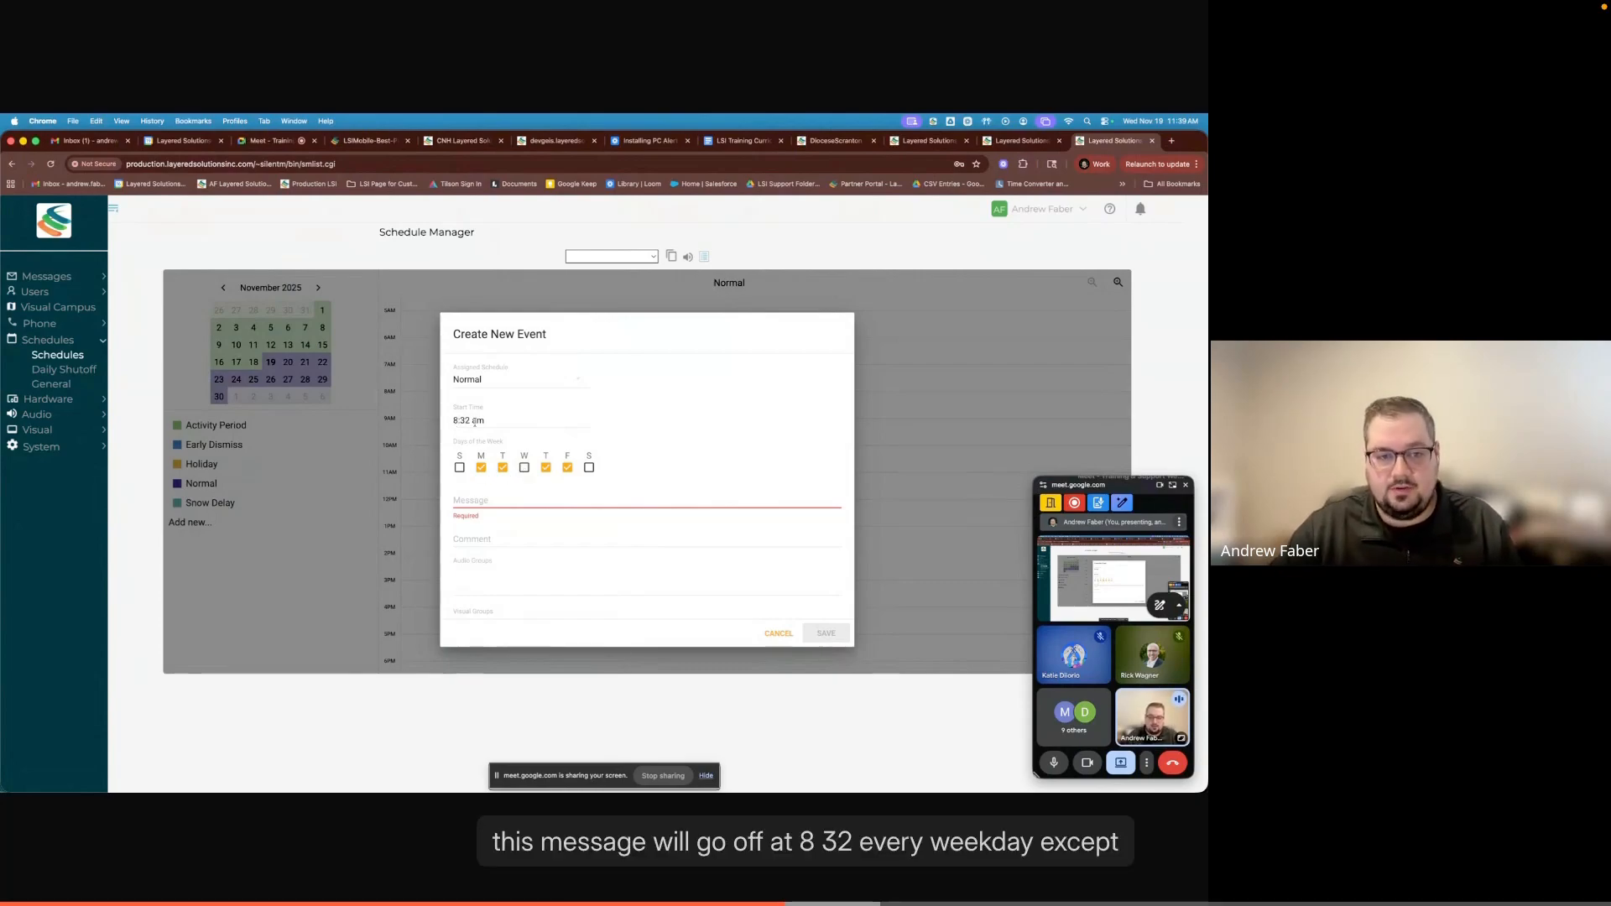
click(525, 468)
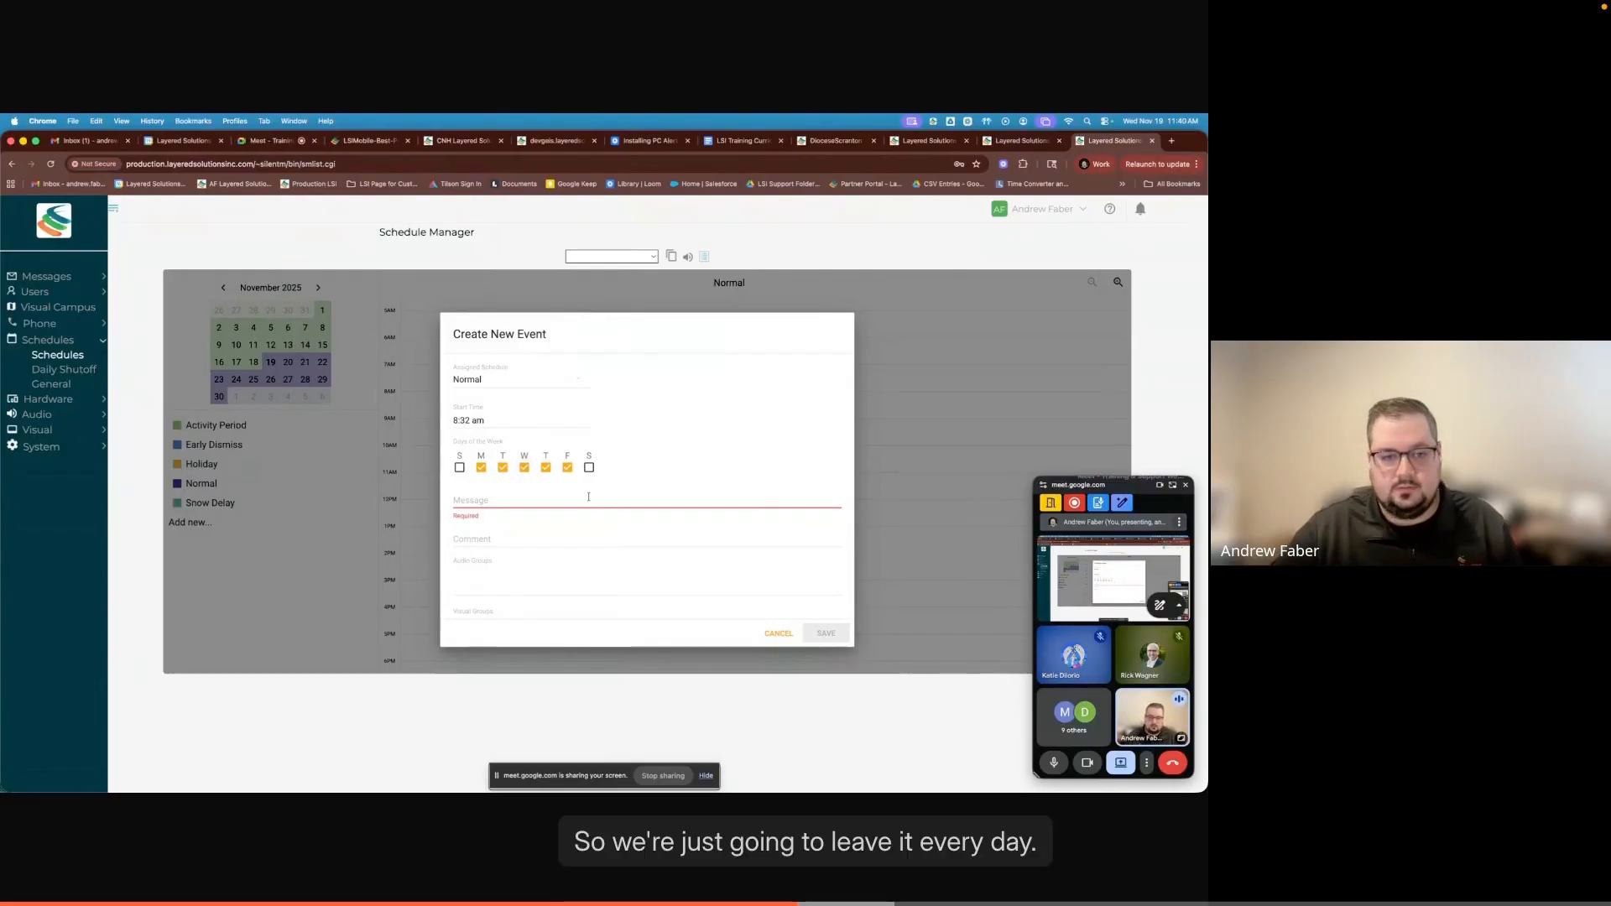
click(481, 500)
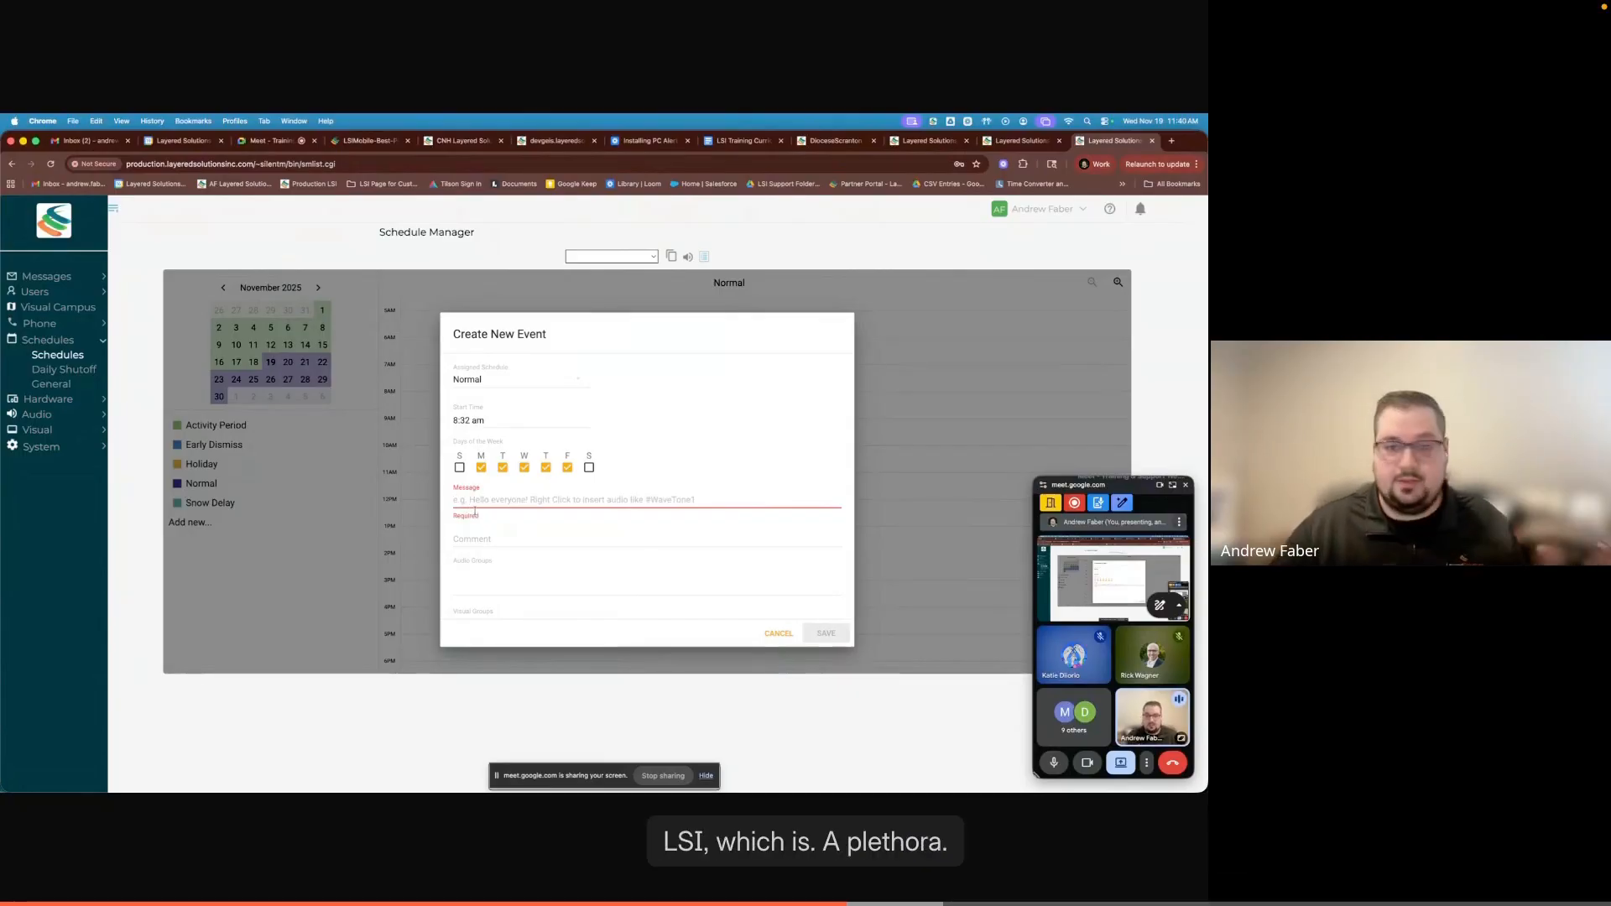
click(489, 500)
text(Good Morning)
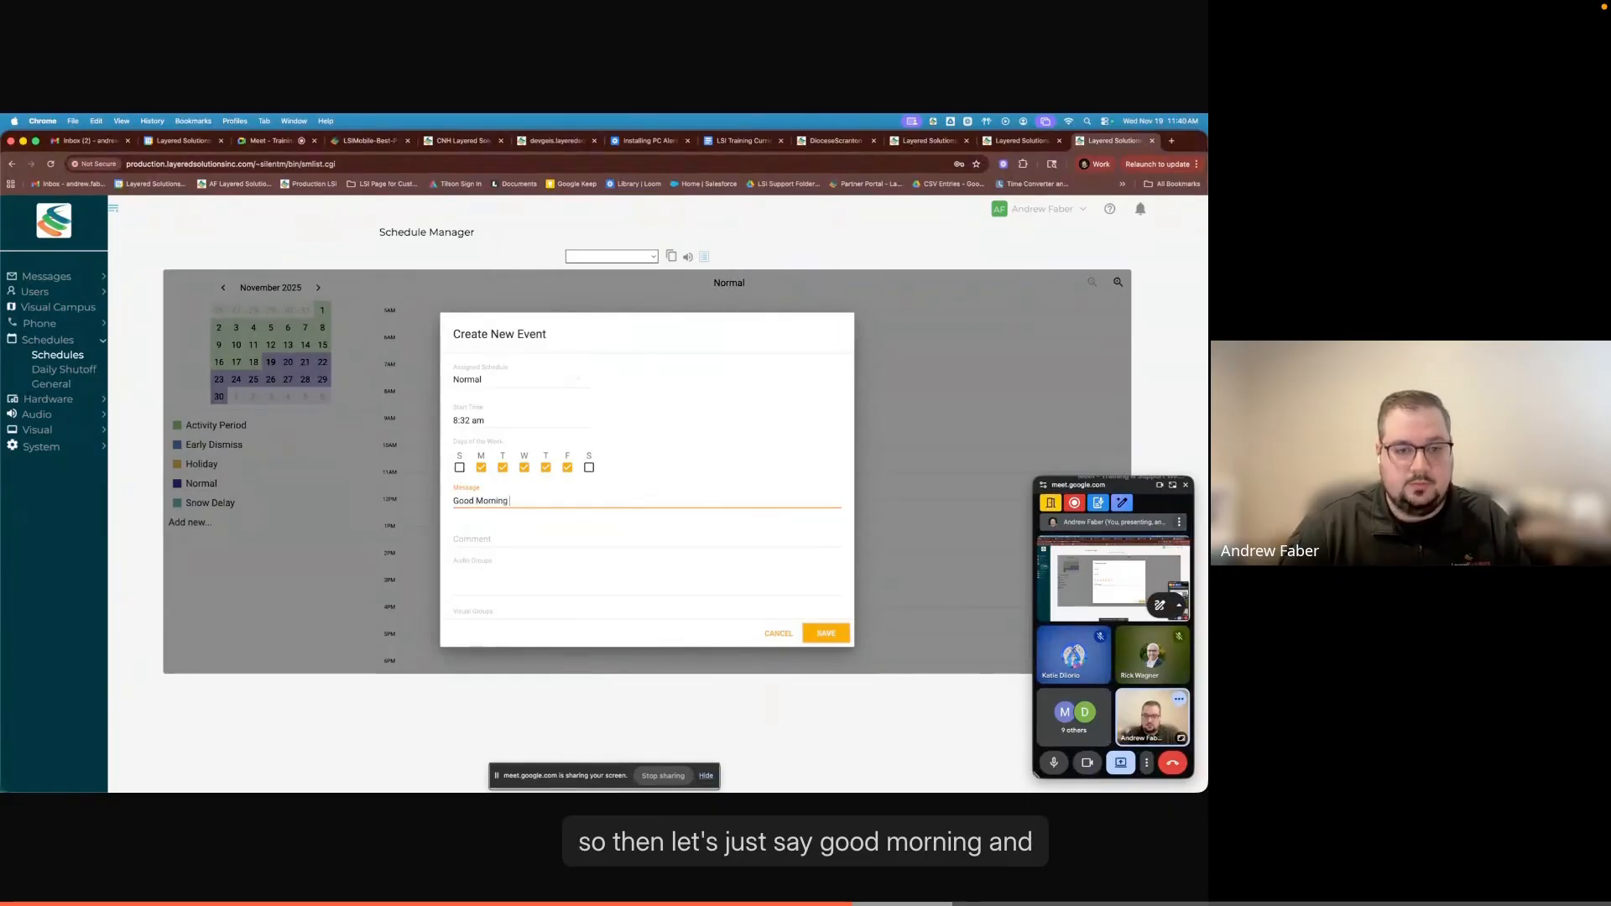
text(!)
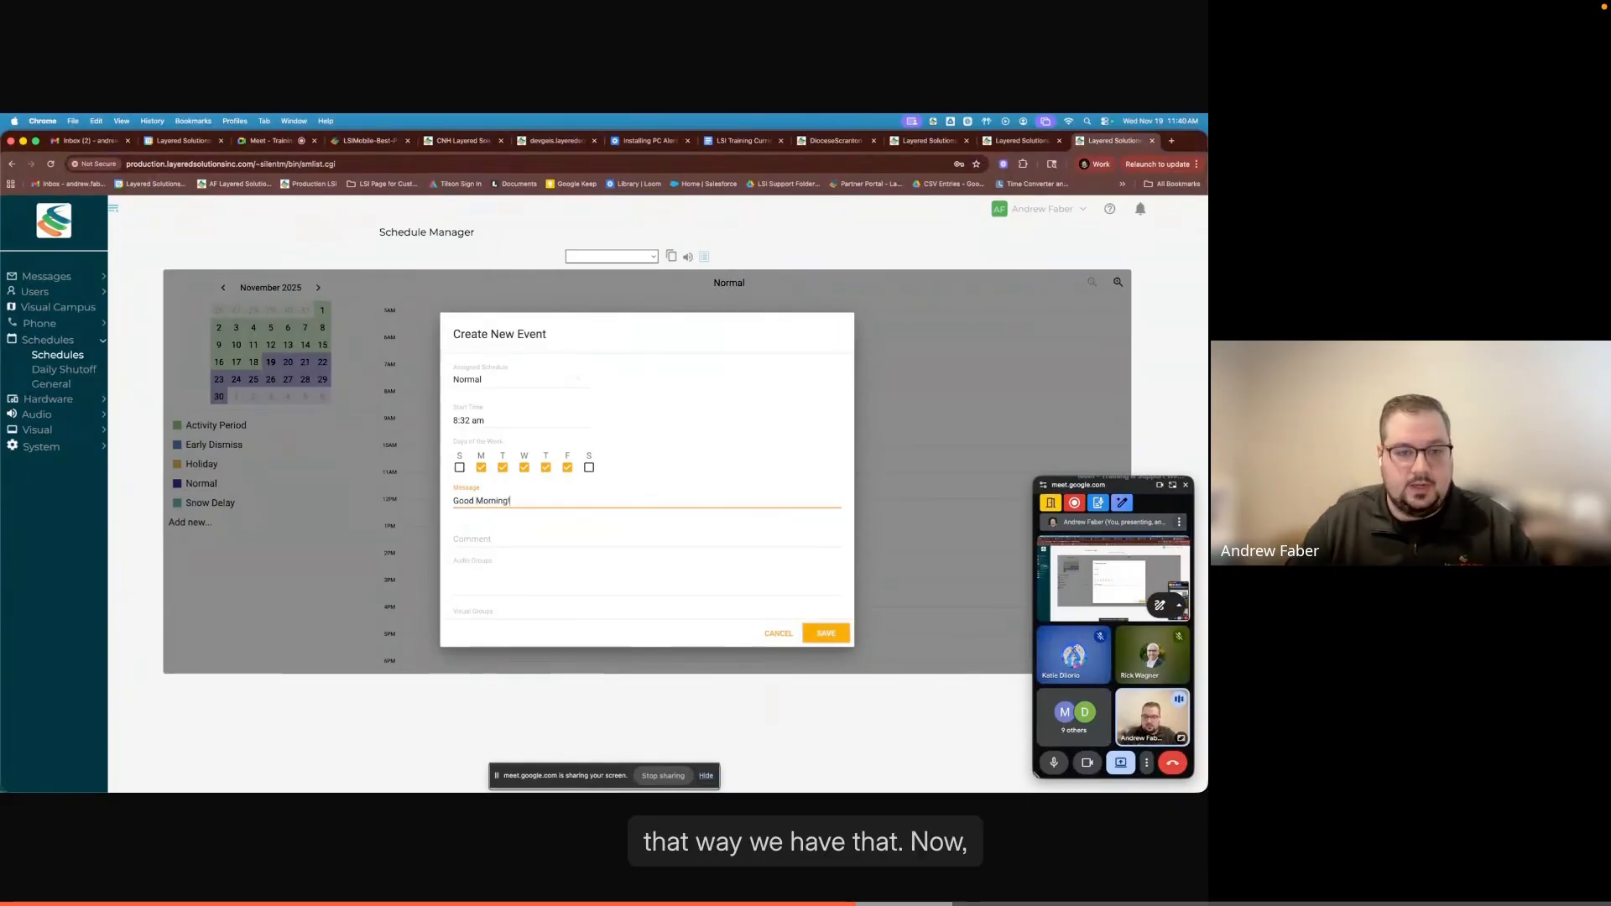
- Insert the #WaveTone4Chime audio tone after the "Good Morning!" text in the event's message
right_click(519, 501)
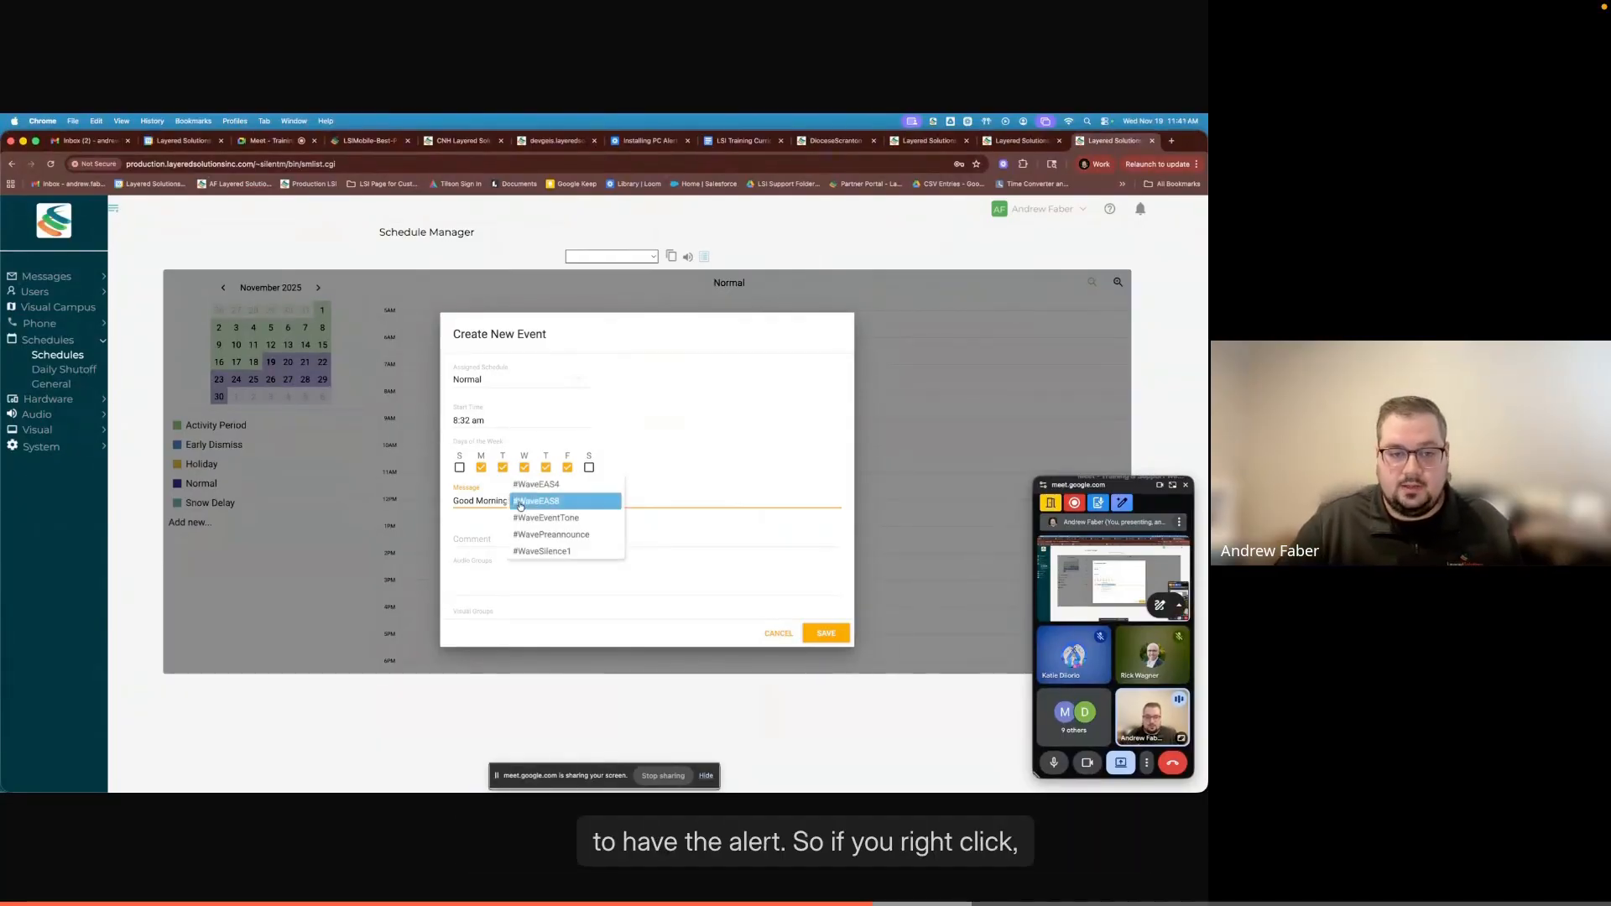
scroll(545, 503, down, 2)
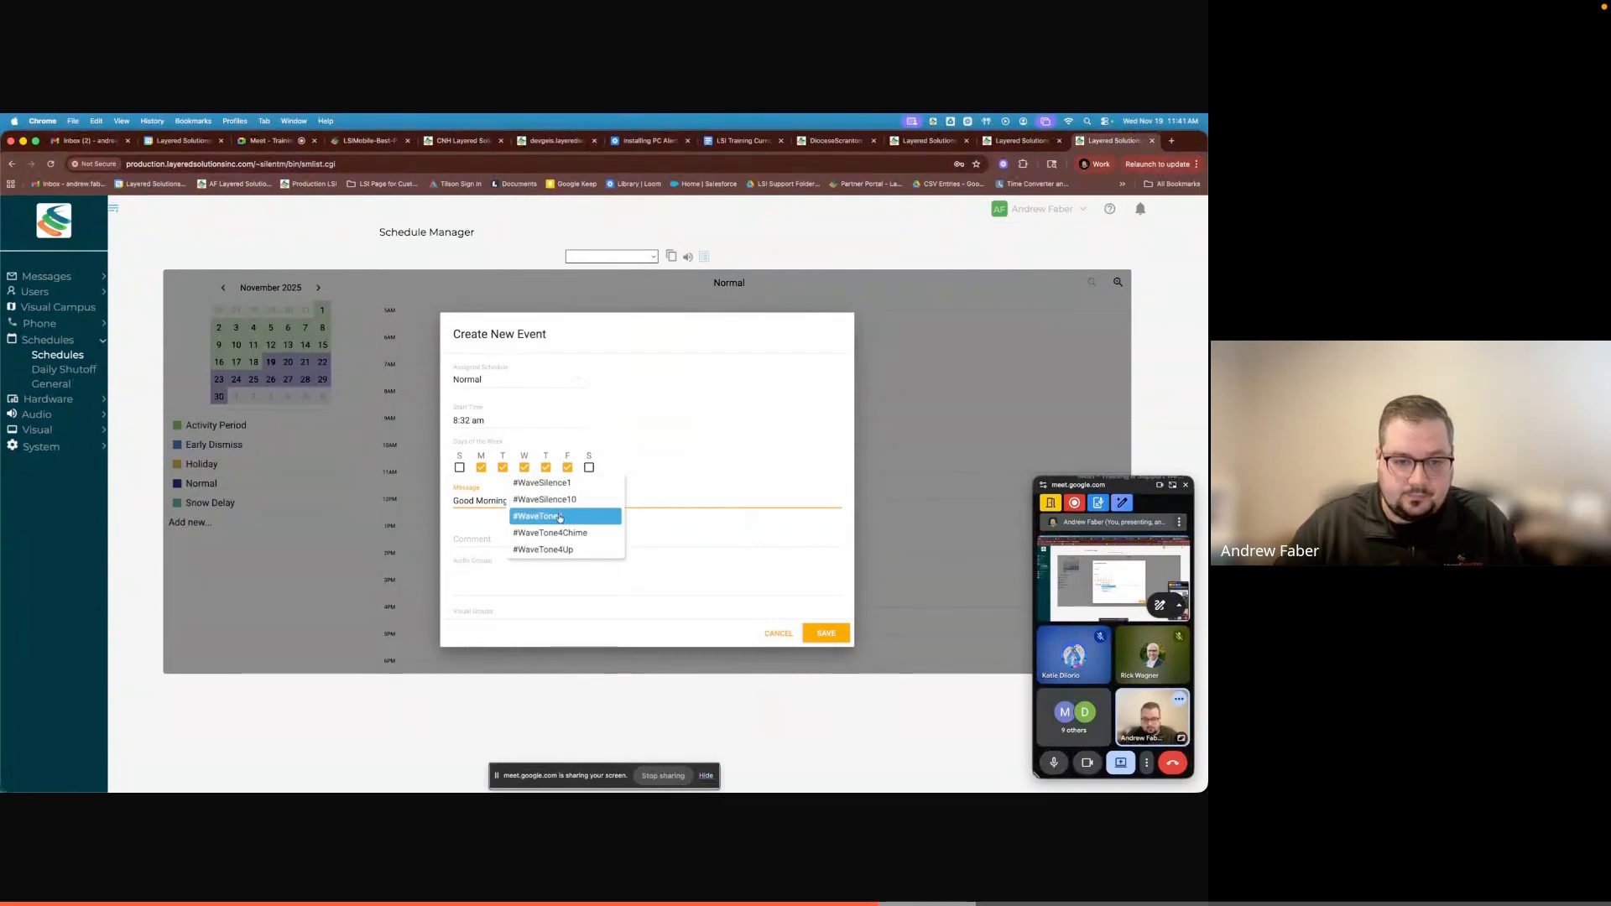
scroll(568, 516, down, 3)
scroll(568, 521, down, 1)
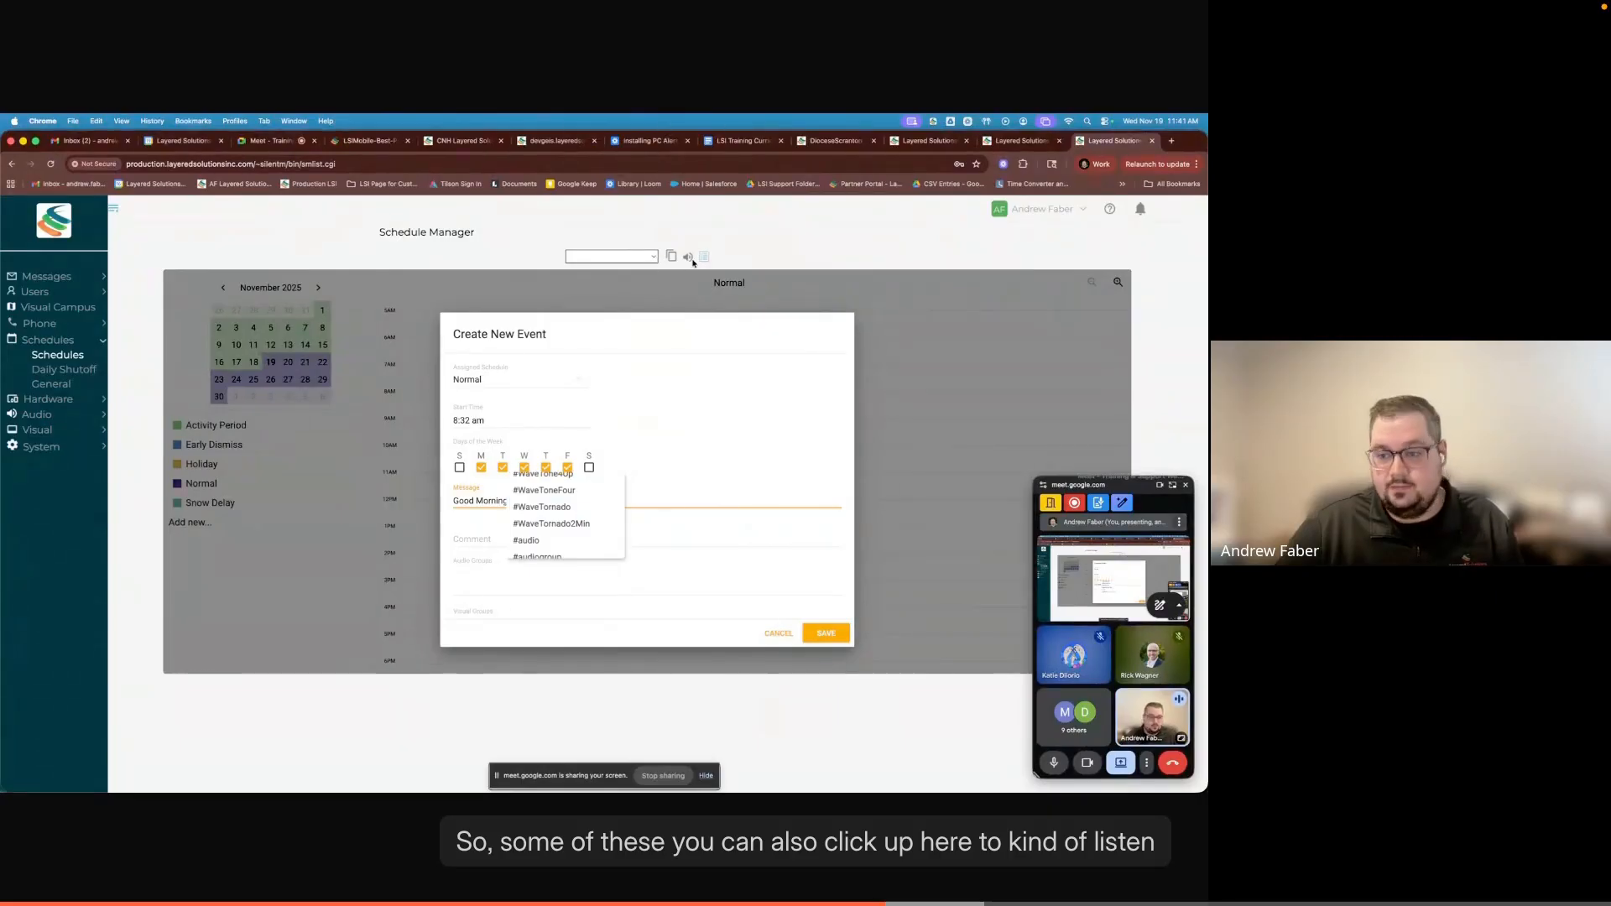
scroll(537, 529, up, 1)
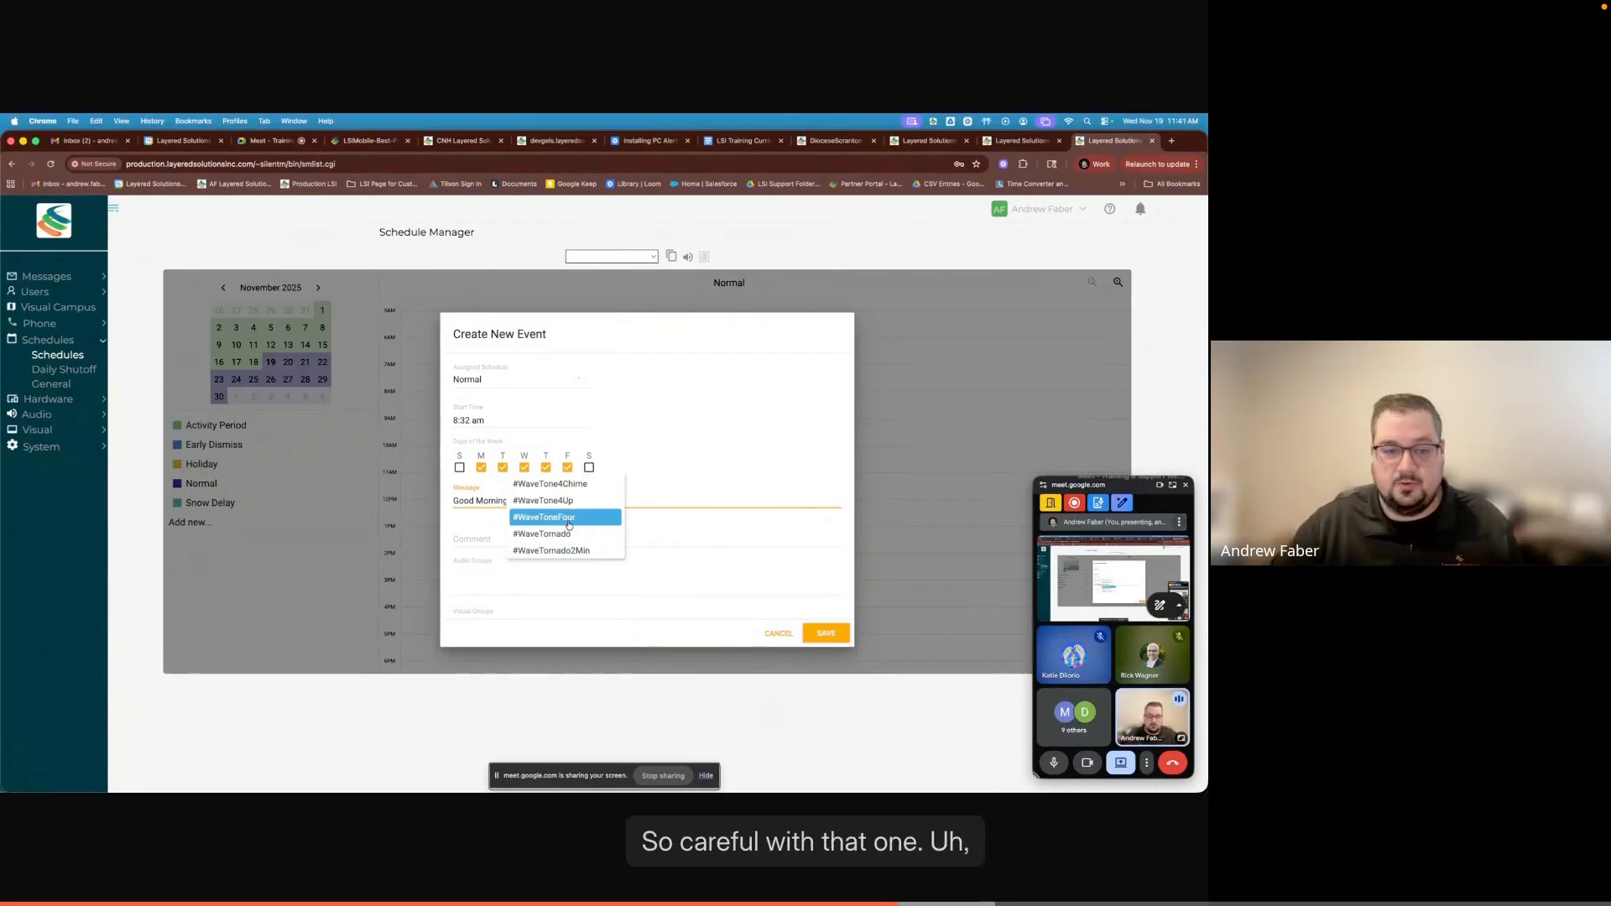
scroll(553, 516, up, 1)
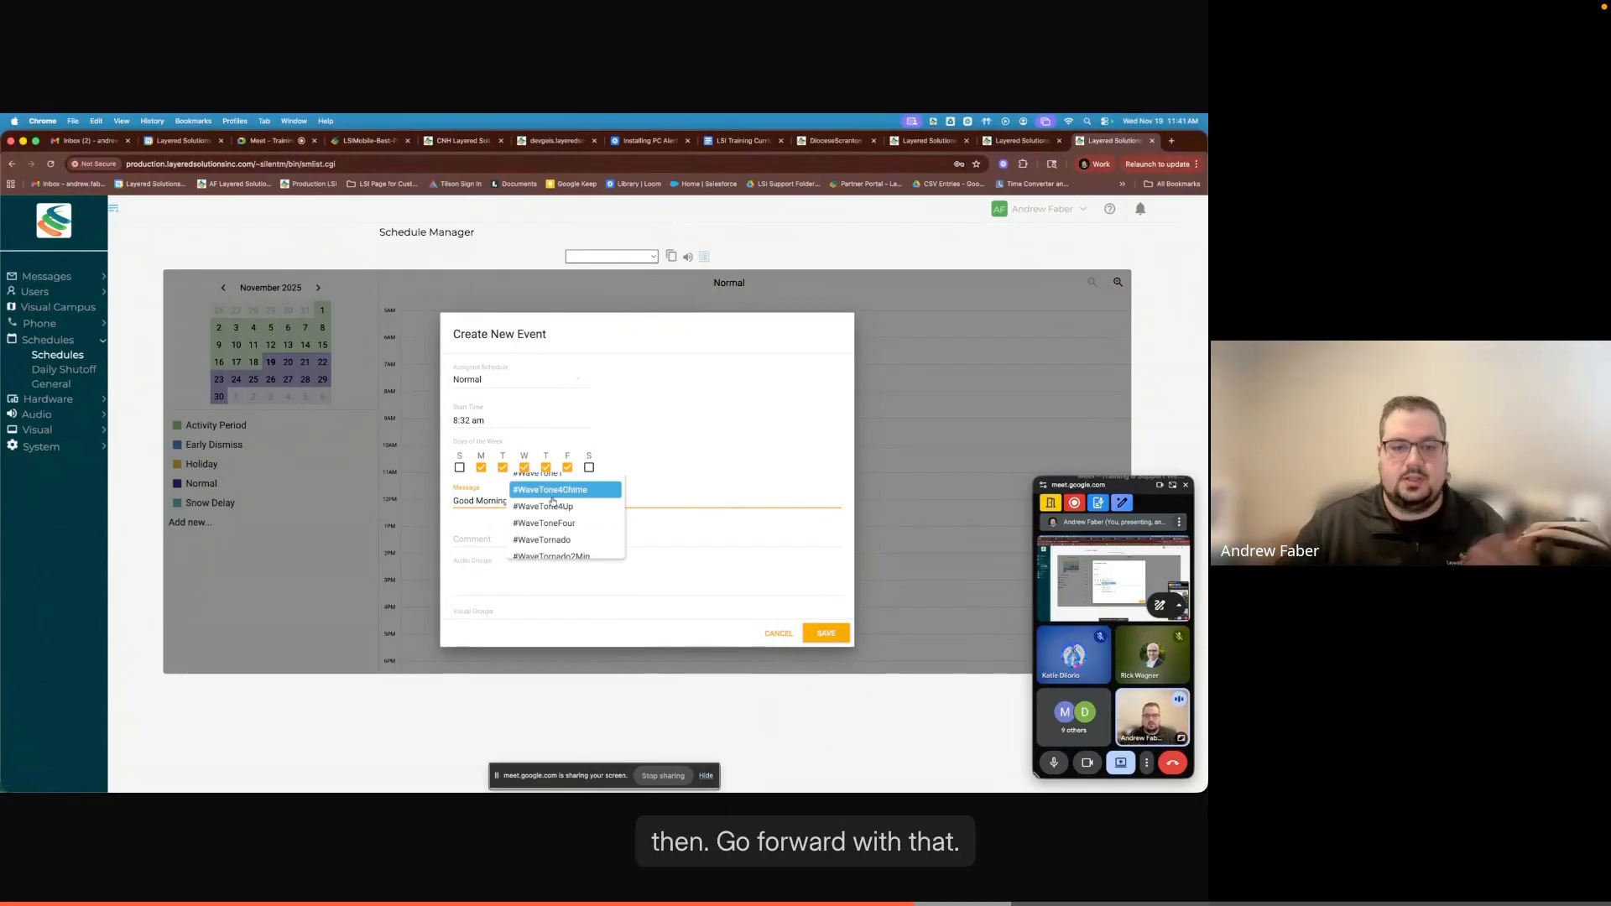
click(605, 492)
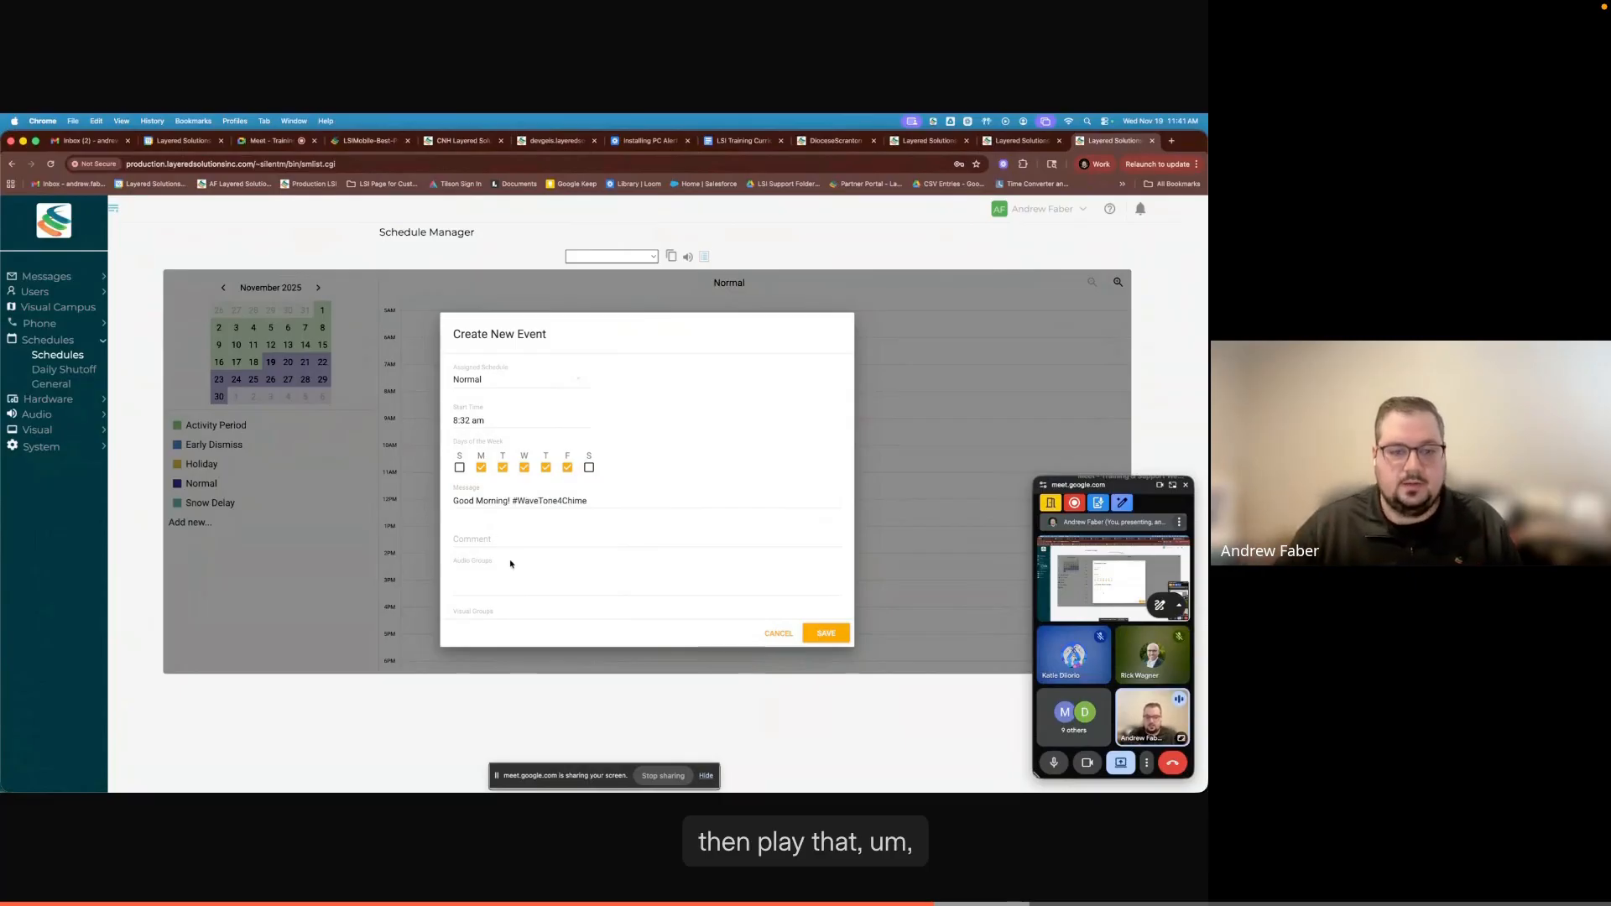
scroll(480, 542, down, 1)
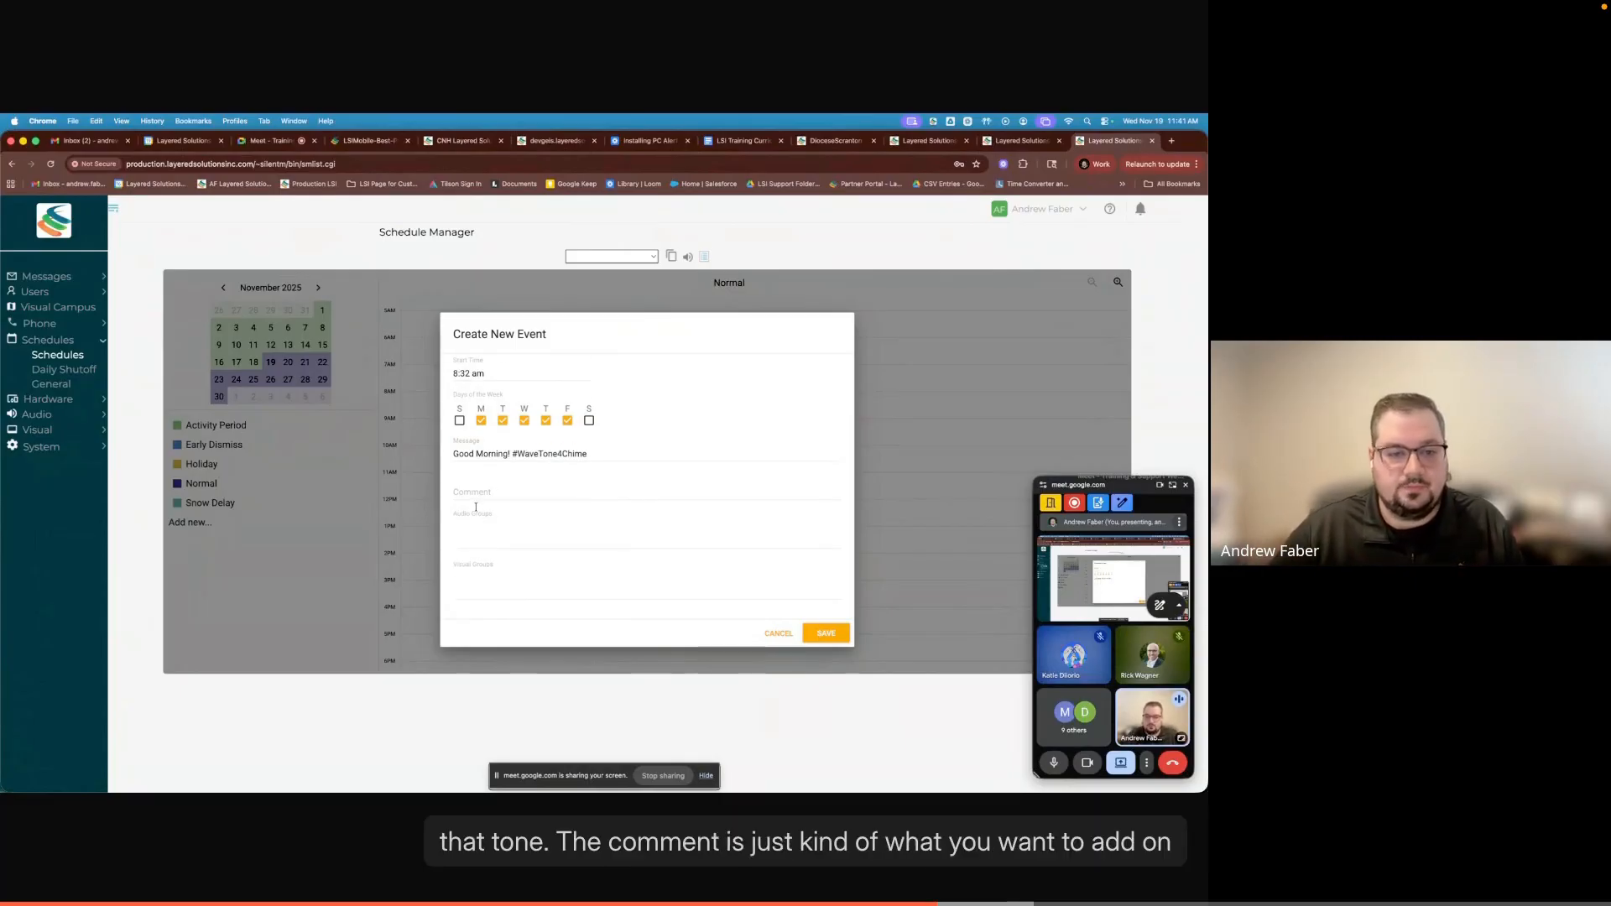
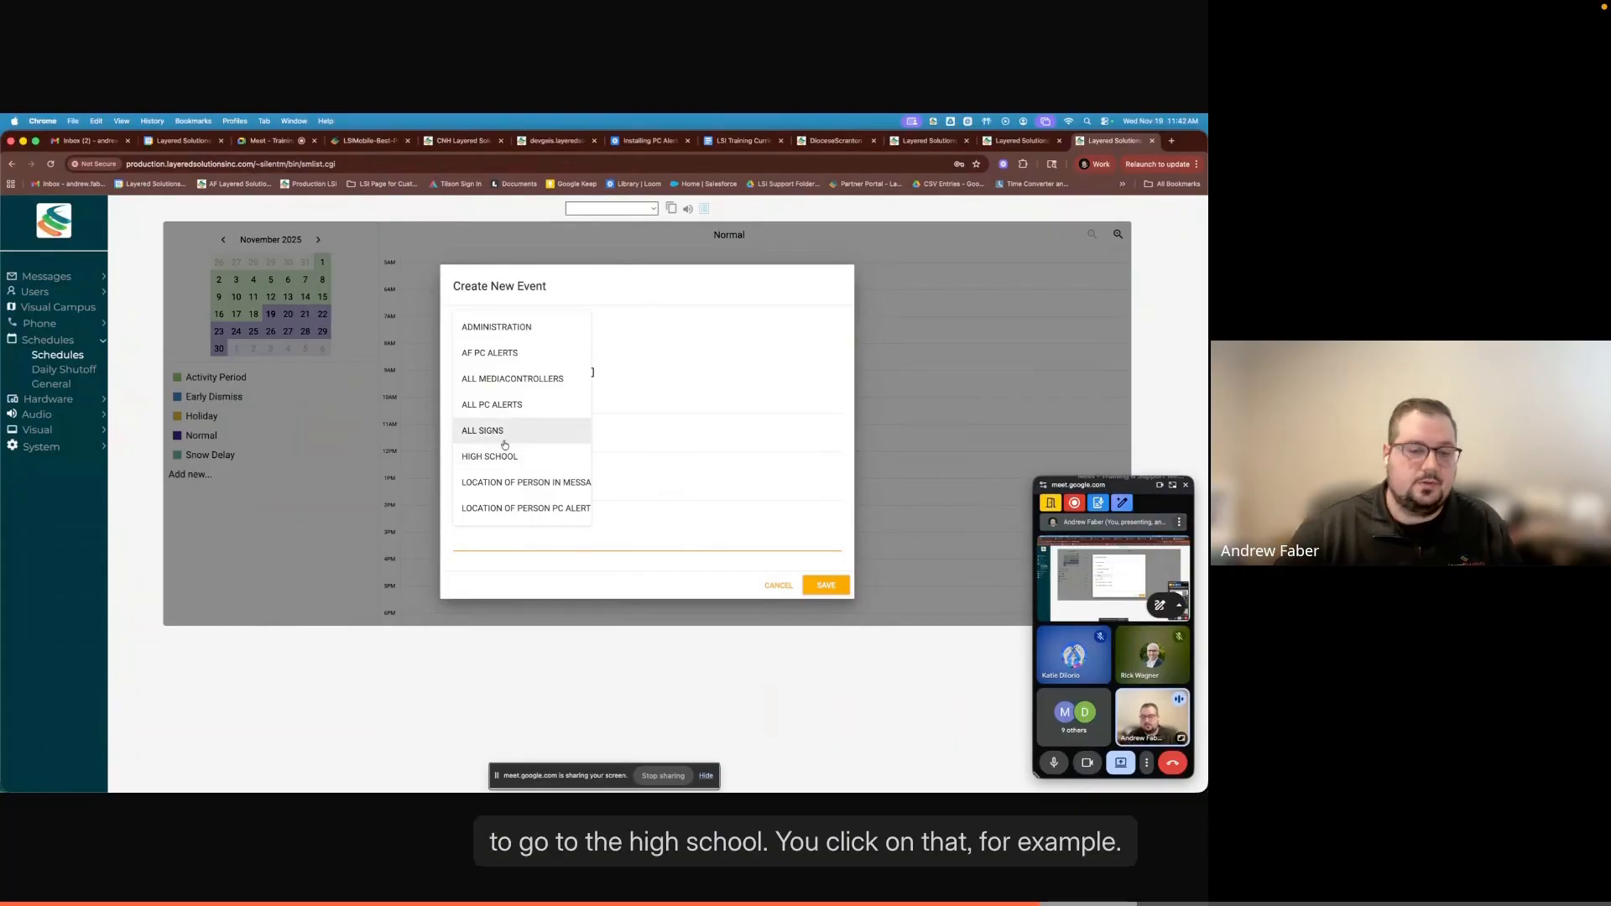
- Assign the ALL SIGNS visual group to the 8:32 am "Good Morning!" event and save it
click(491, 431)
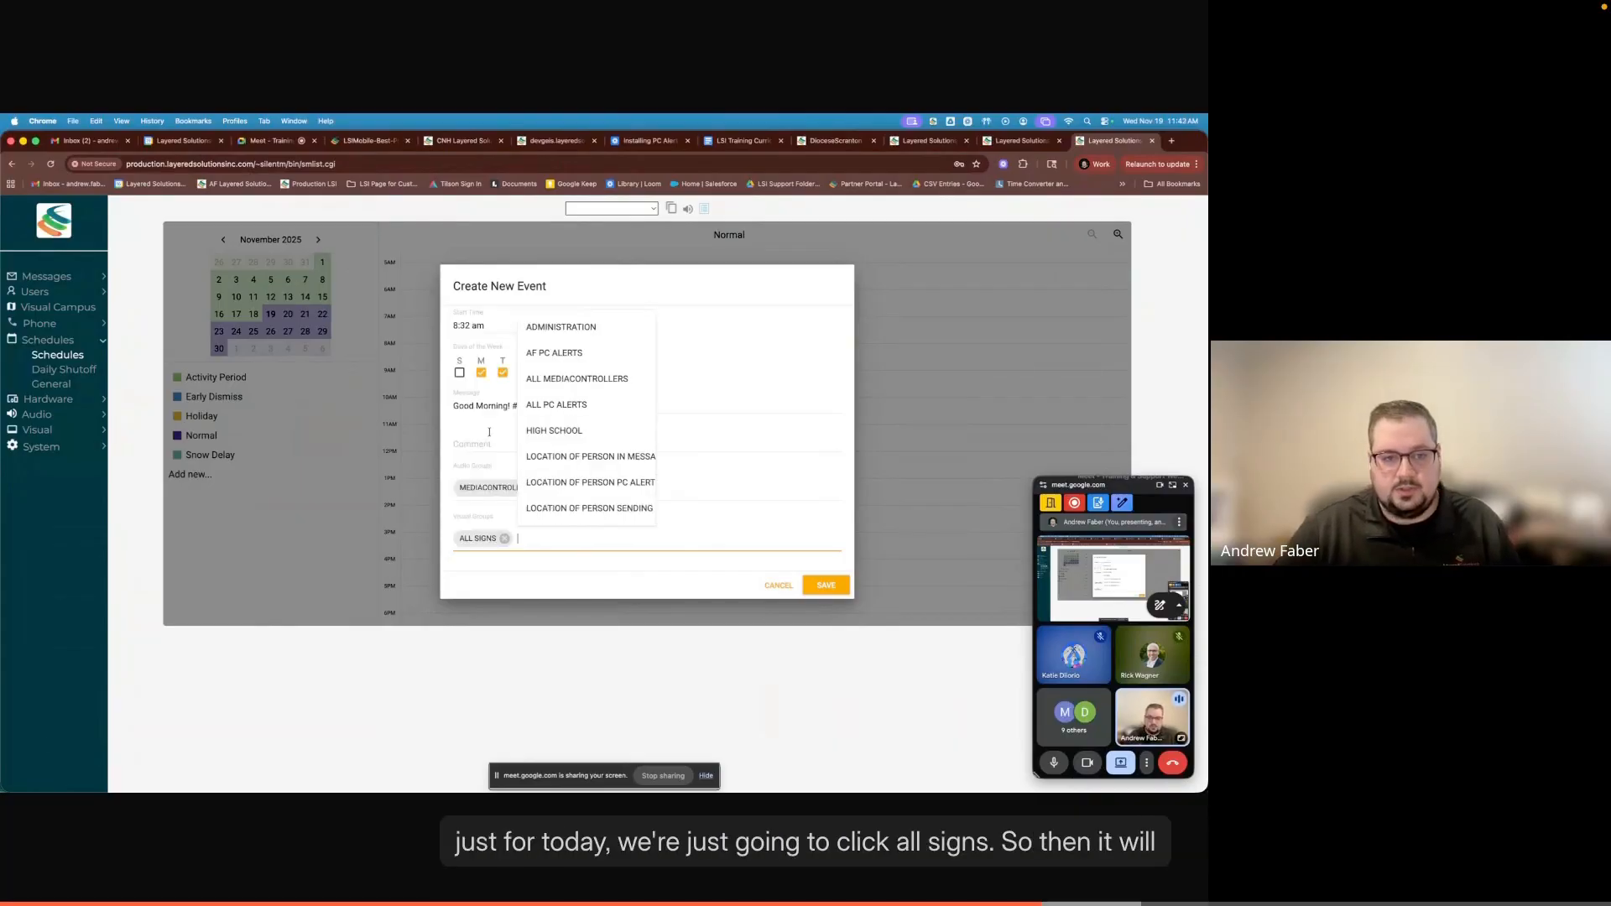
click(577, 571)
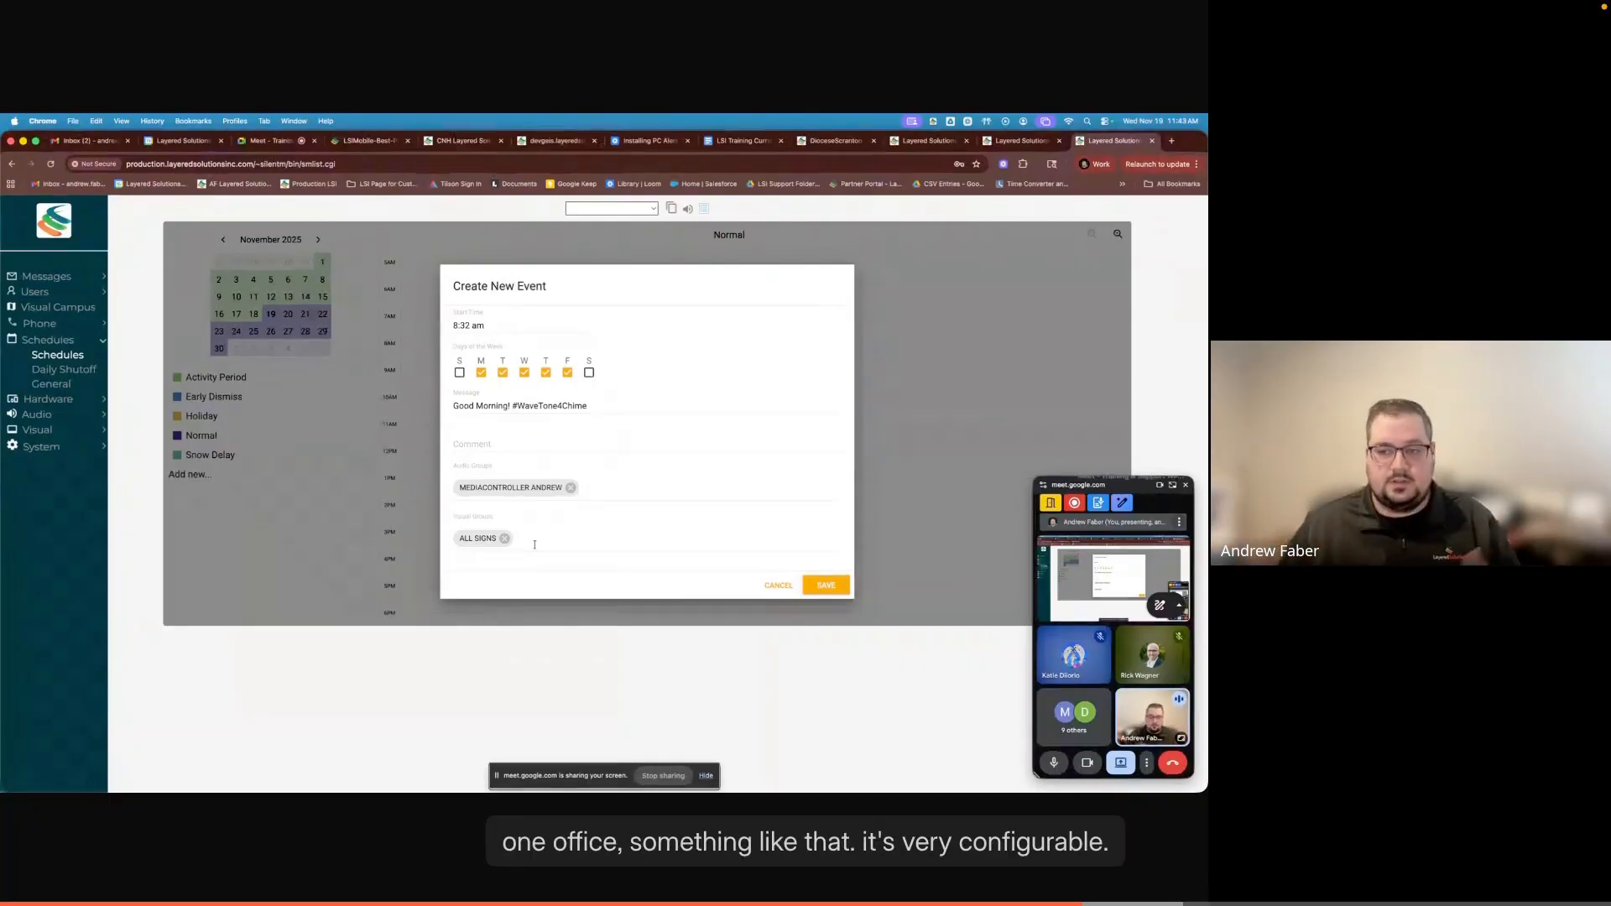
scroll(596, 516, up, 1)
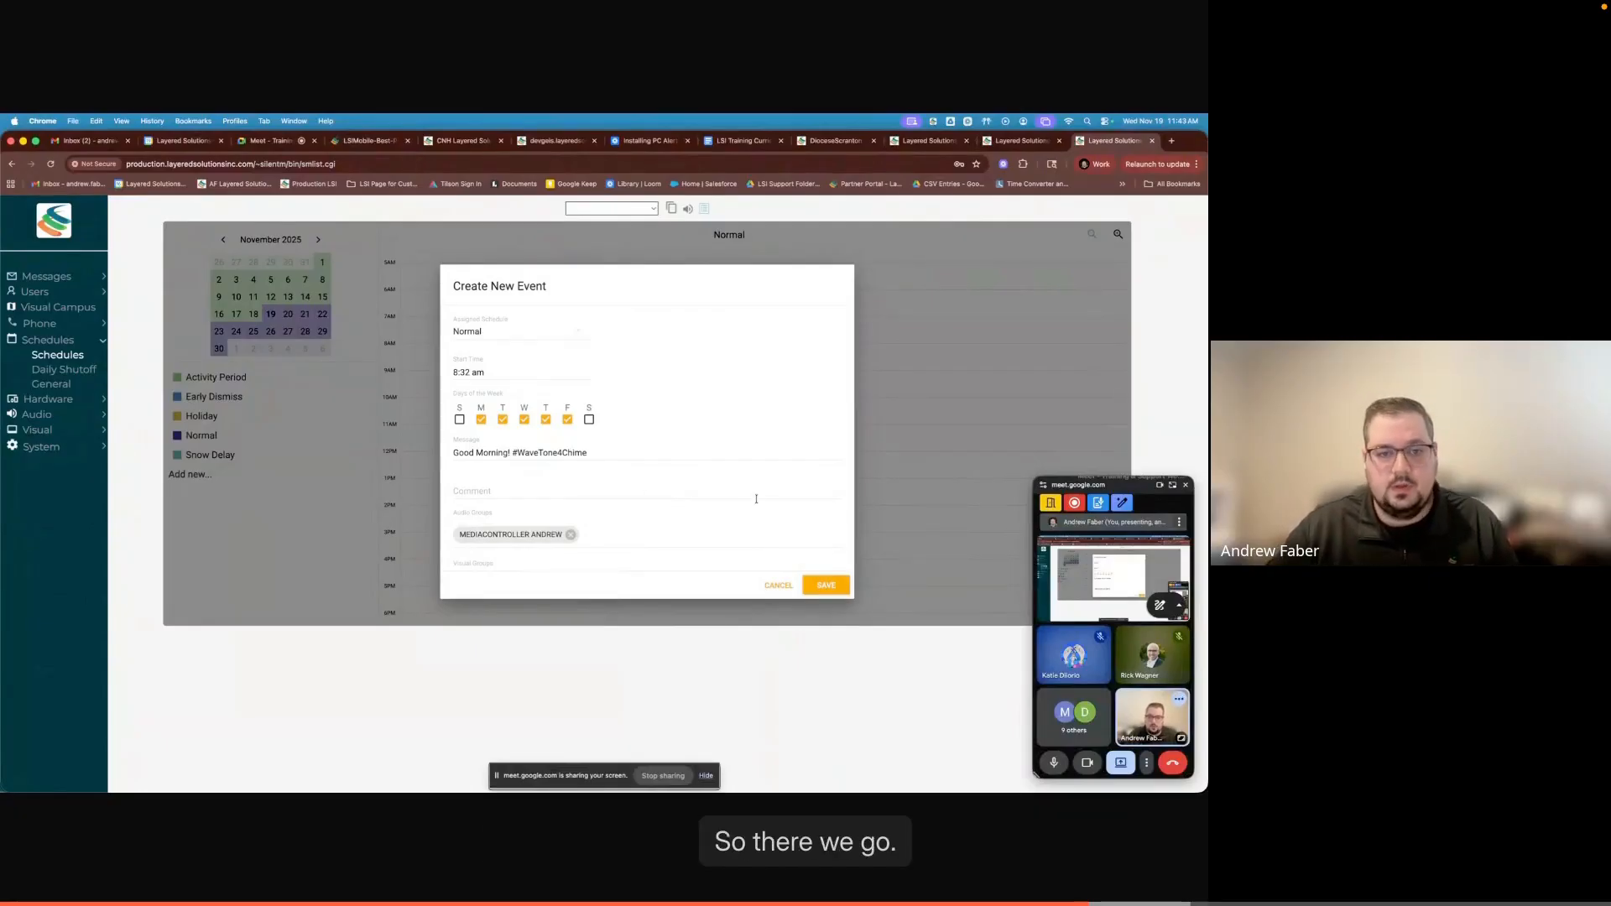
click(822, 588)
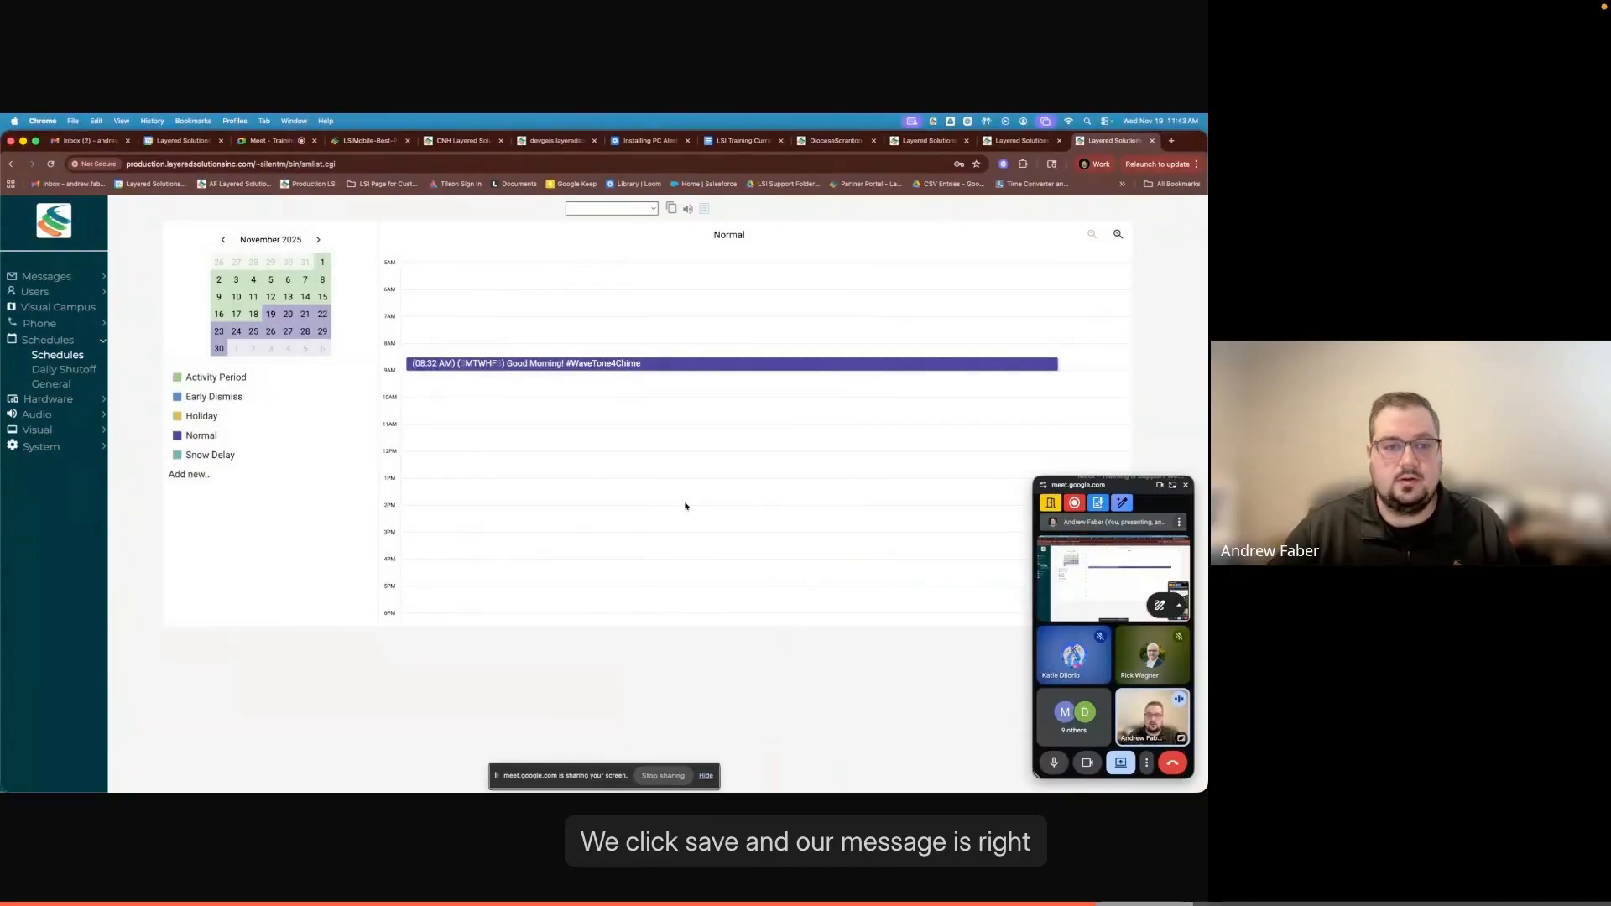
scroll(684, 504, up, 1)
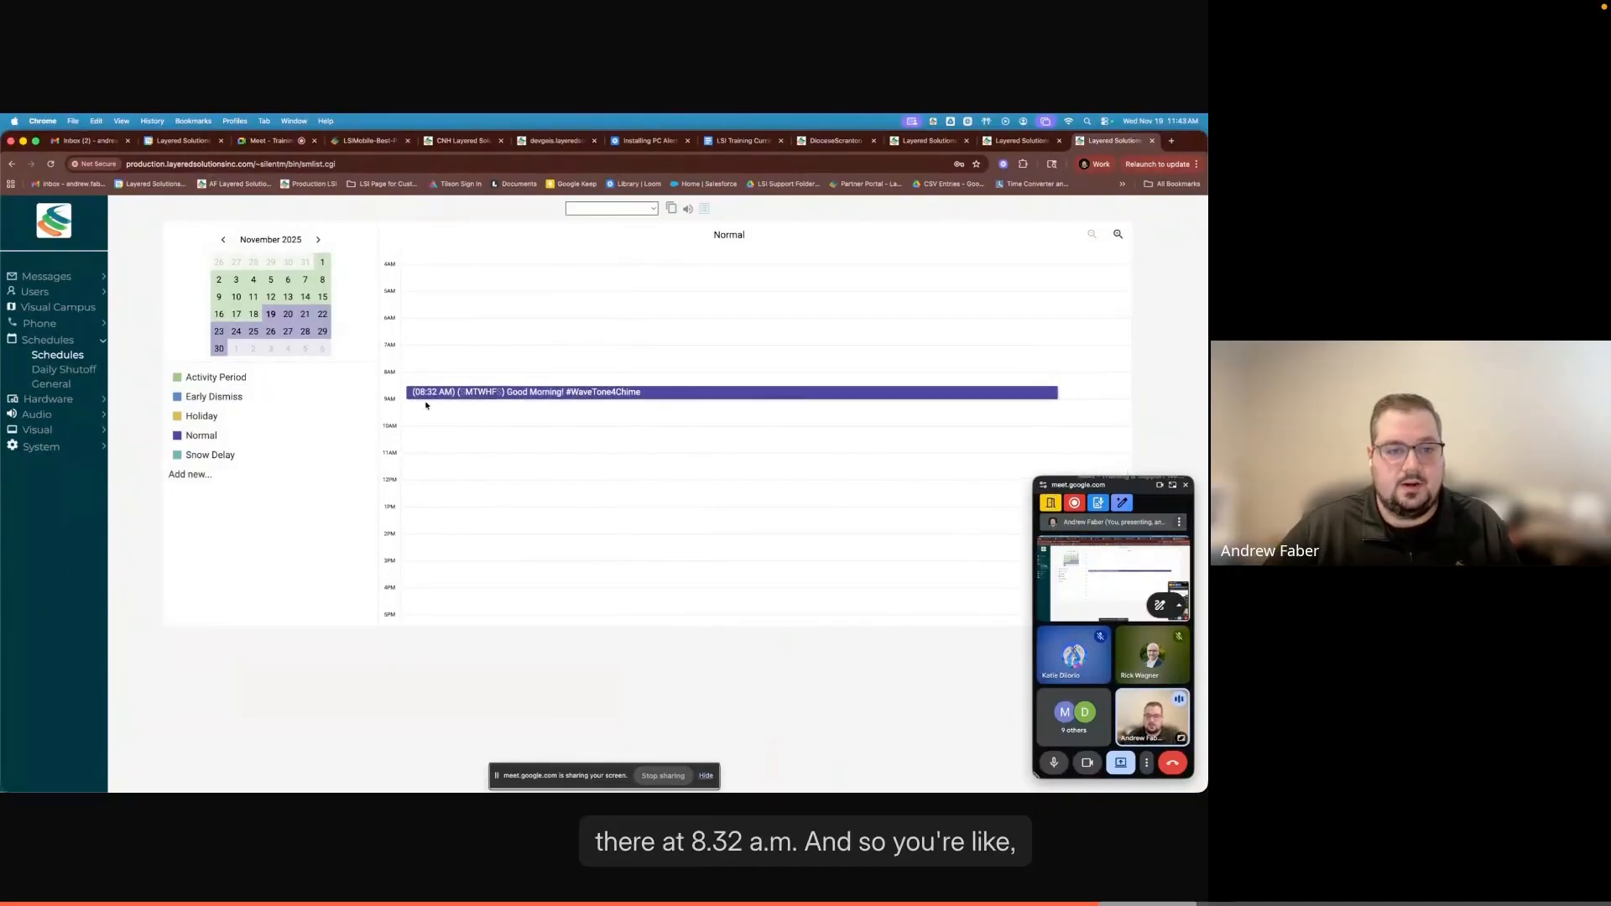
scroll(684, 440, up, 1)
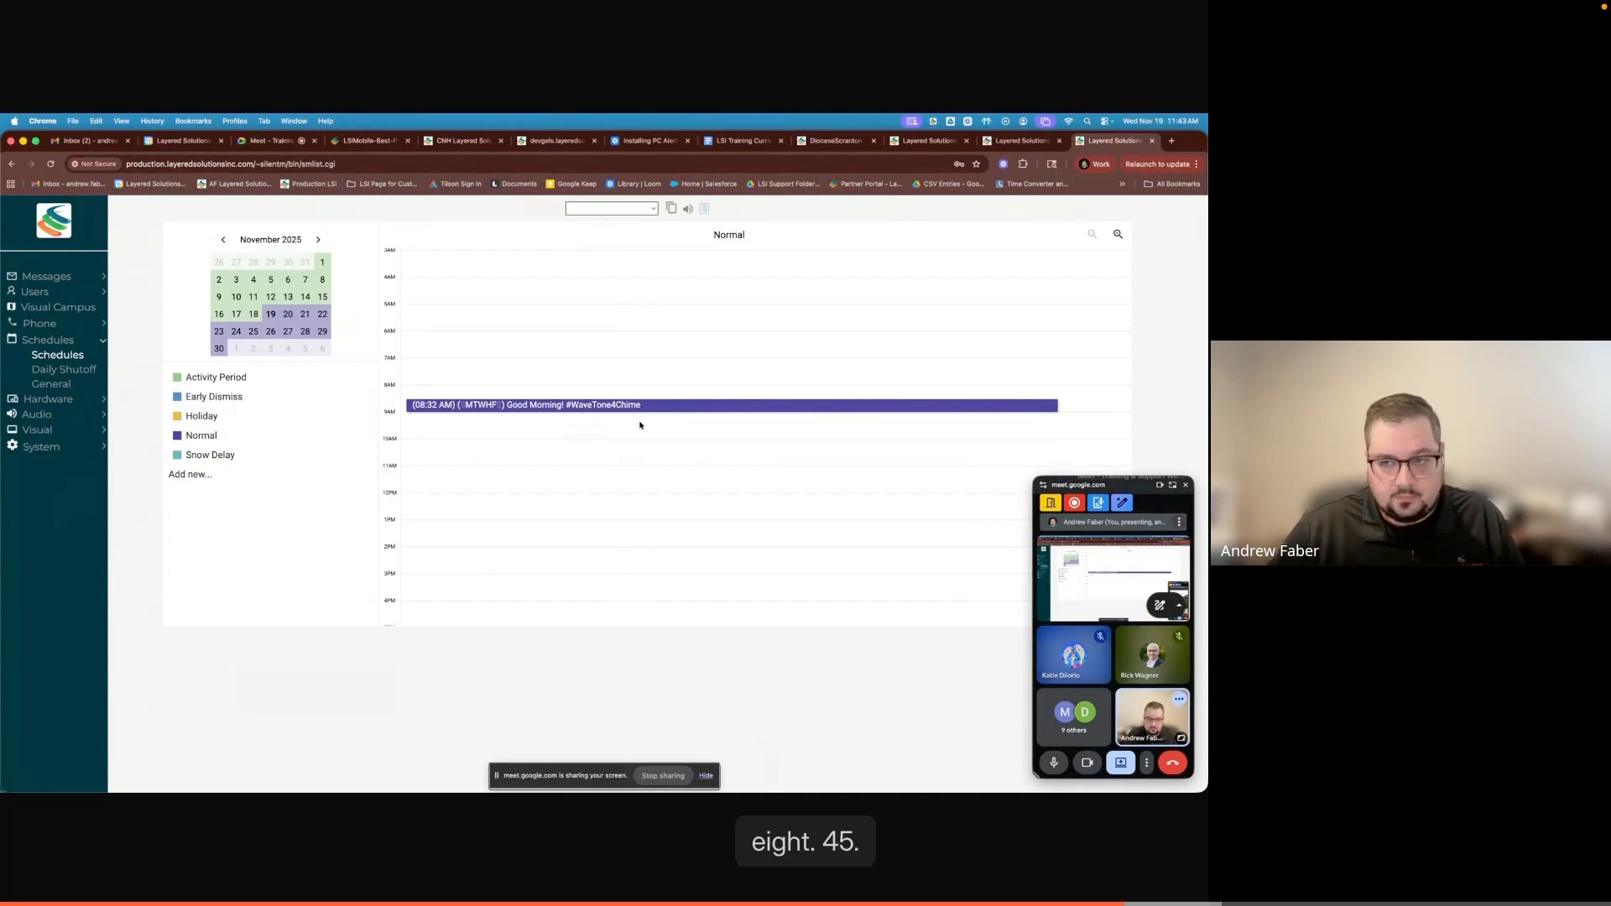
click(1071, 410)
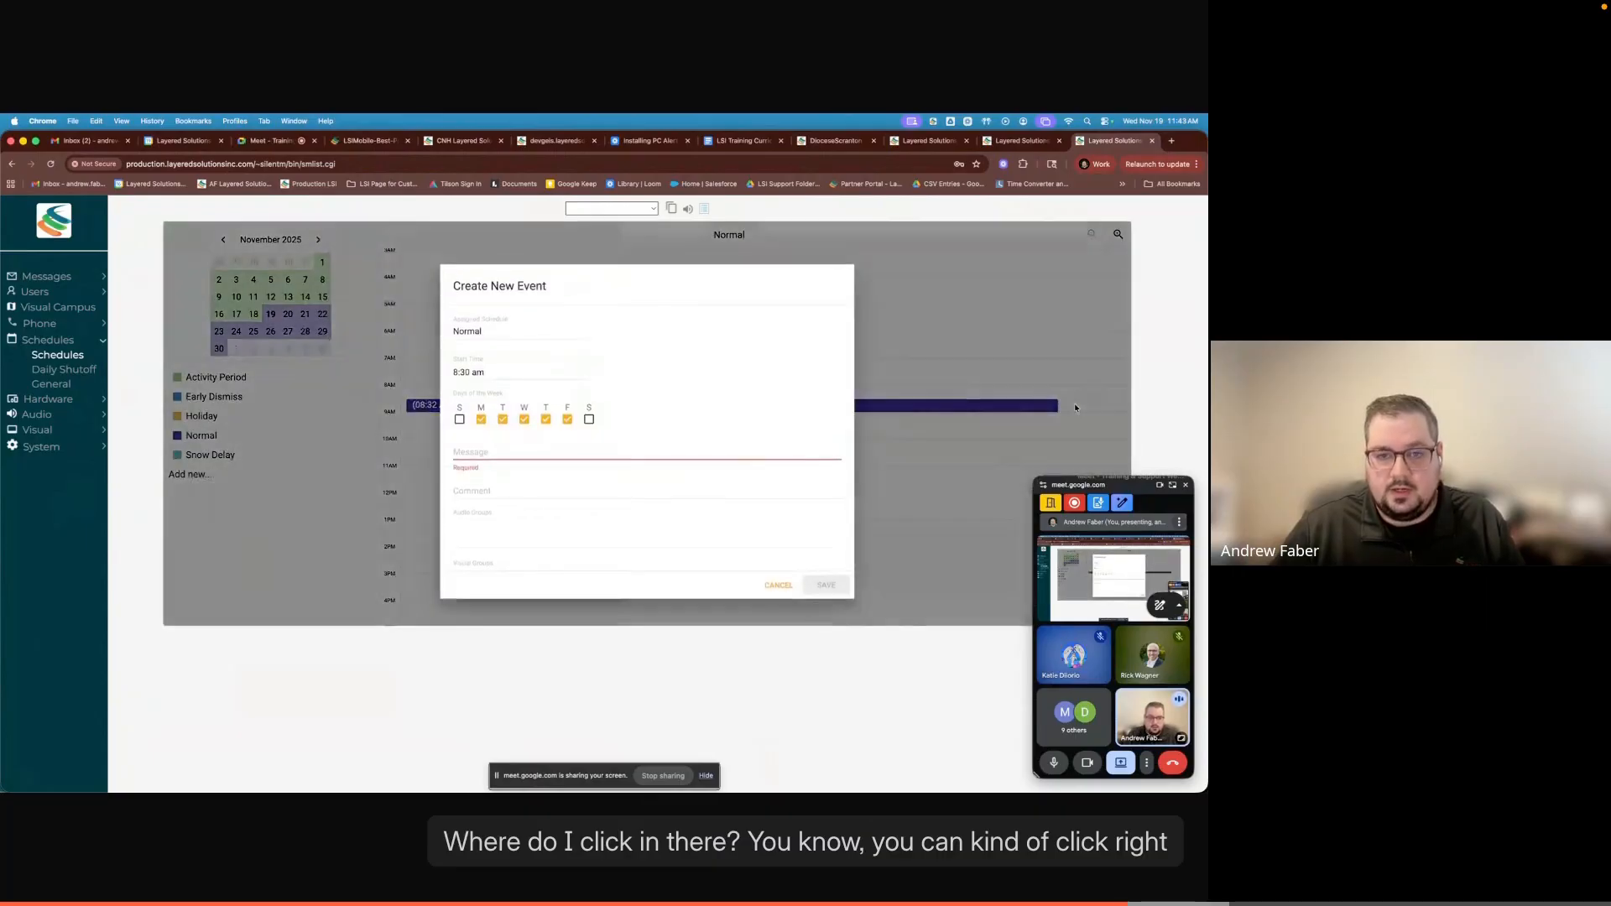
click(462, 372)
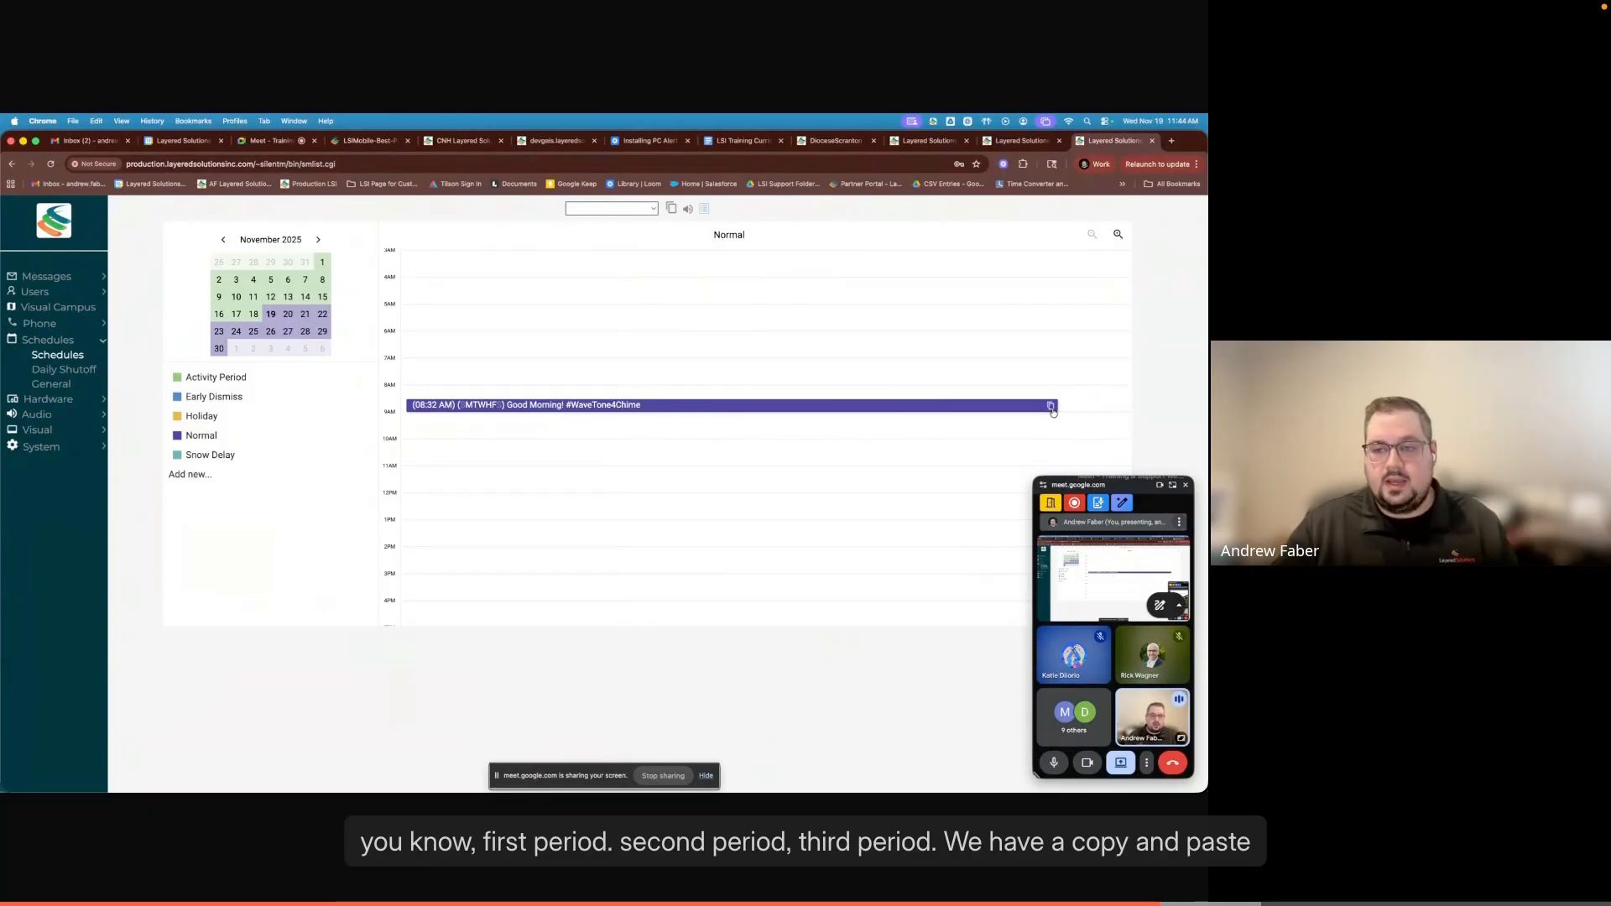
- Copy the 8:32 AM "Good Morning!" event and paste it into the Normal schedule at 9:00 AM
drag(1125, 488, 1091, 458)
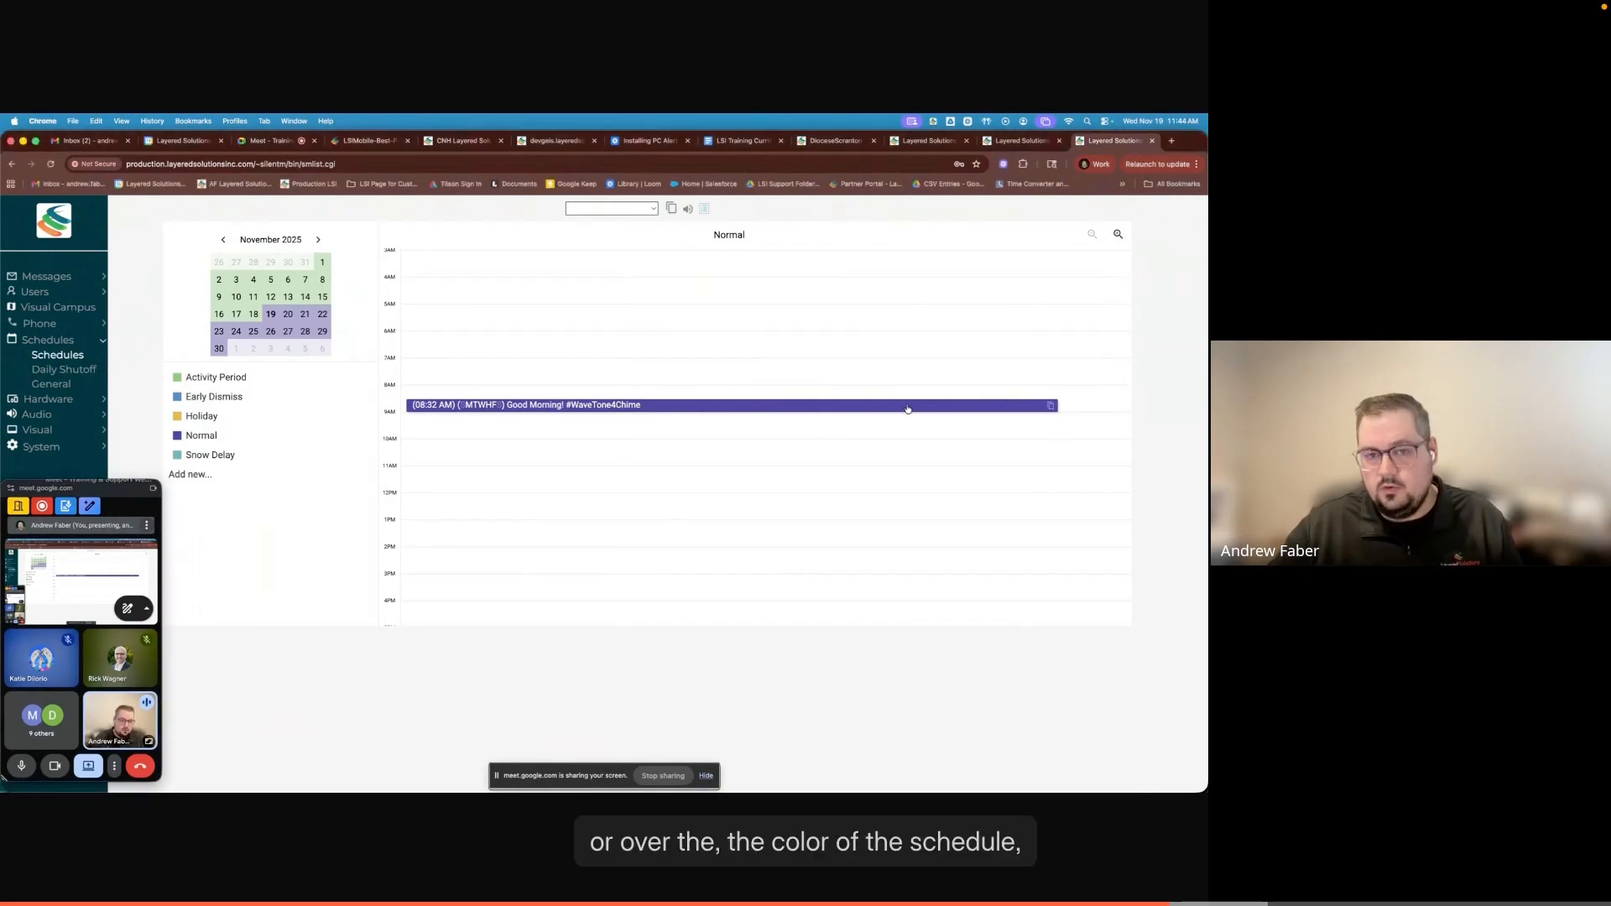
click(1050, 407)
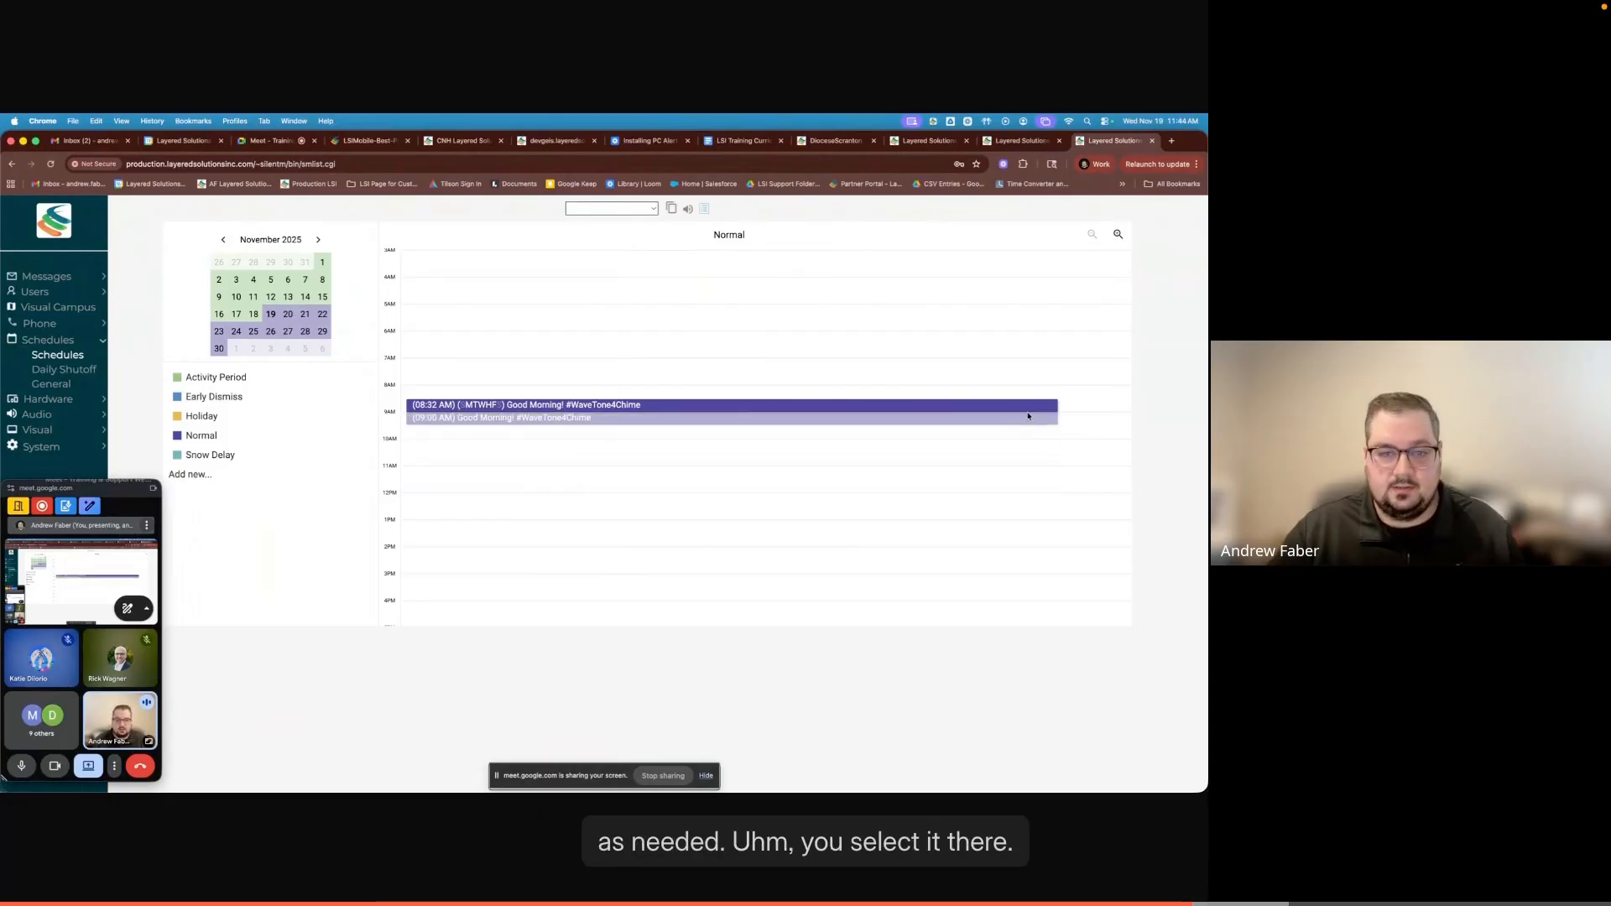
click(1026, 424)
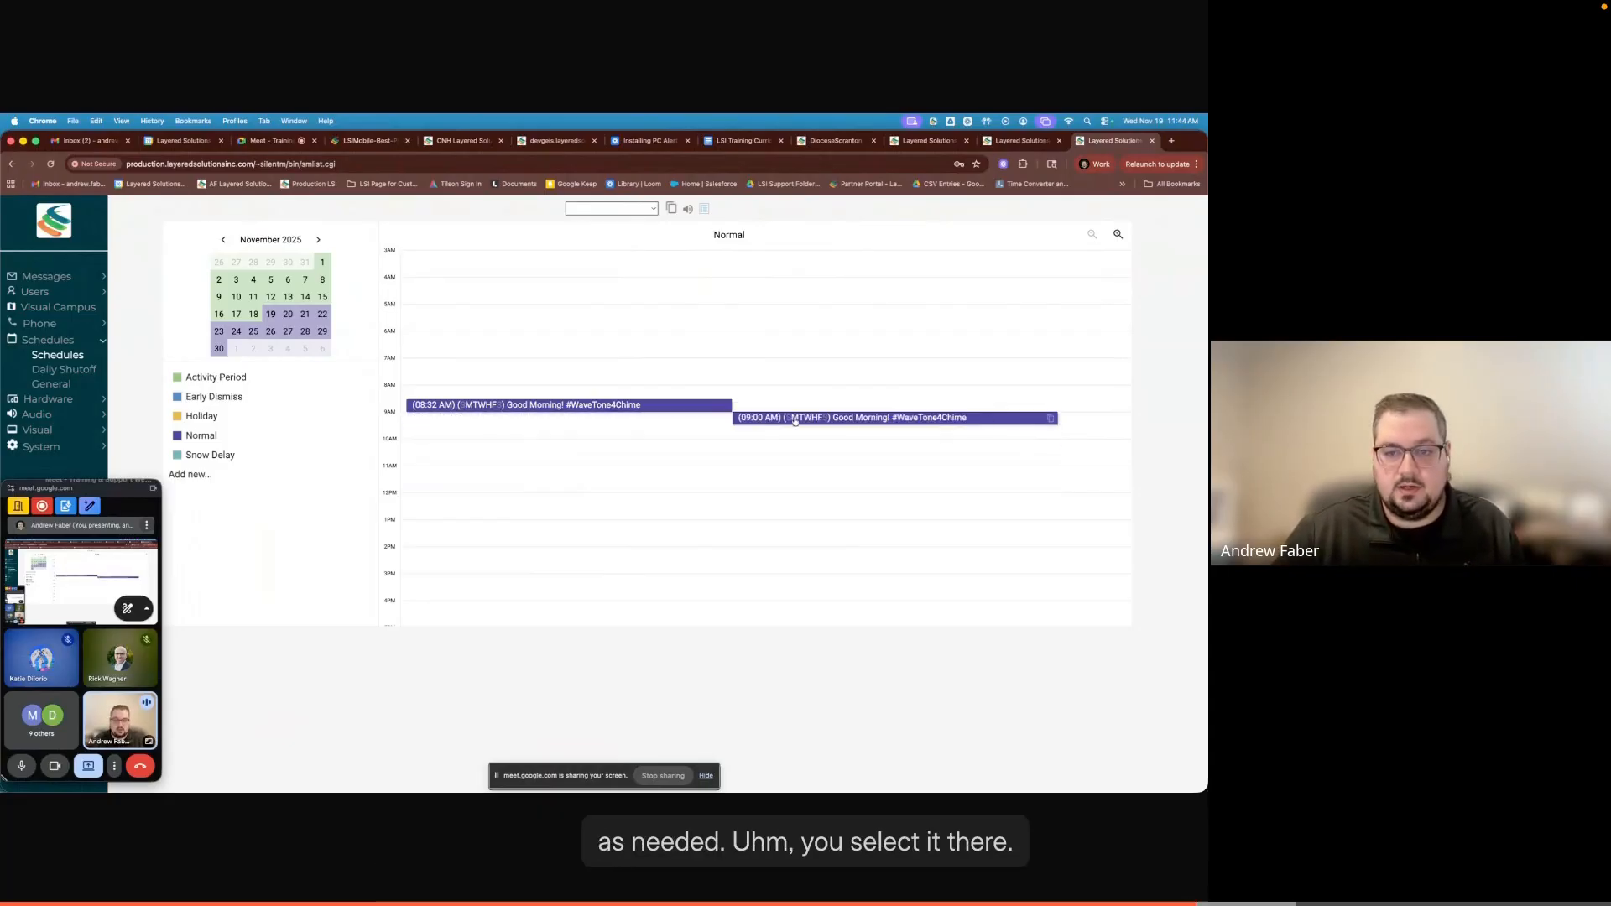
- Open the pasted 9:00 AM event for editing and set its start time to 8:45 am
click(761, 418)
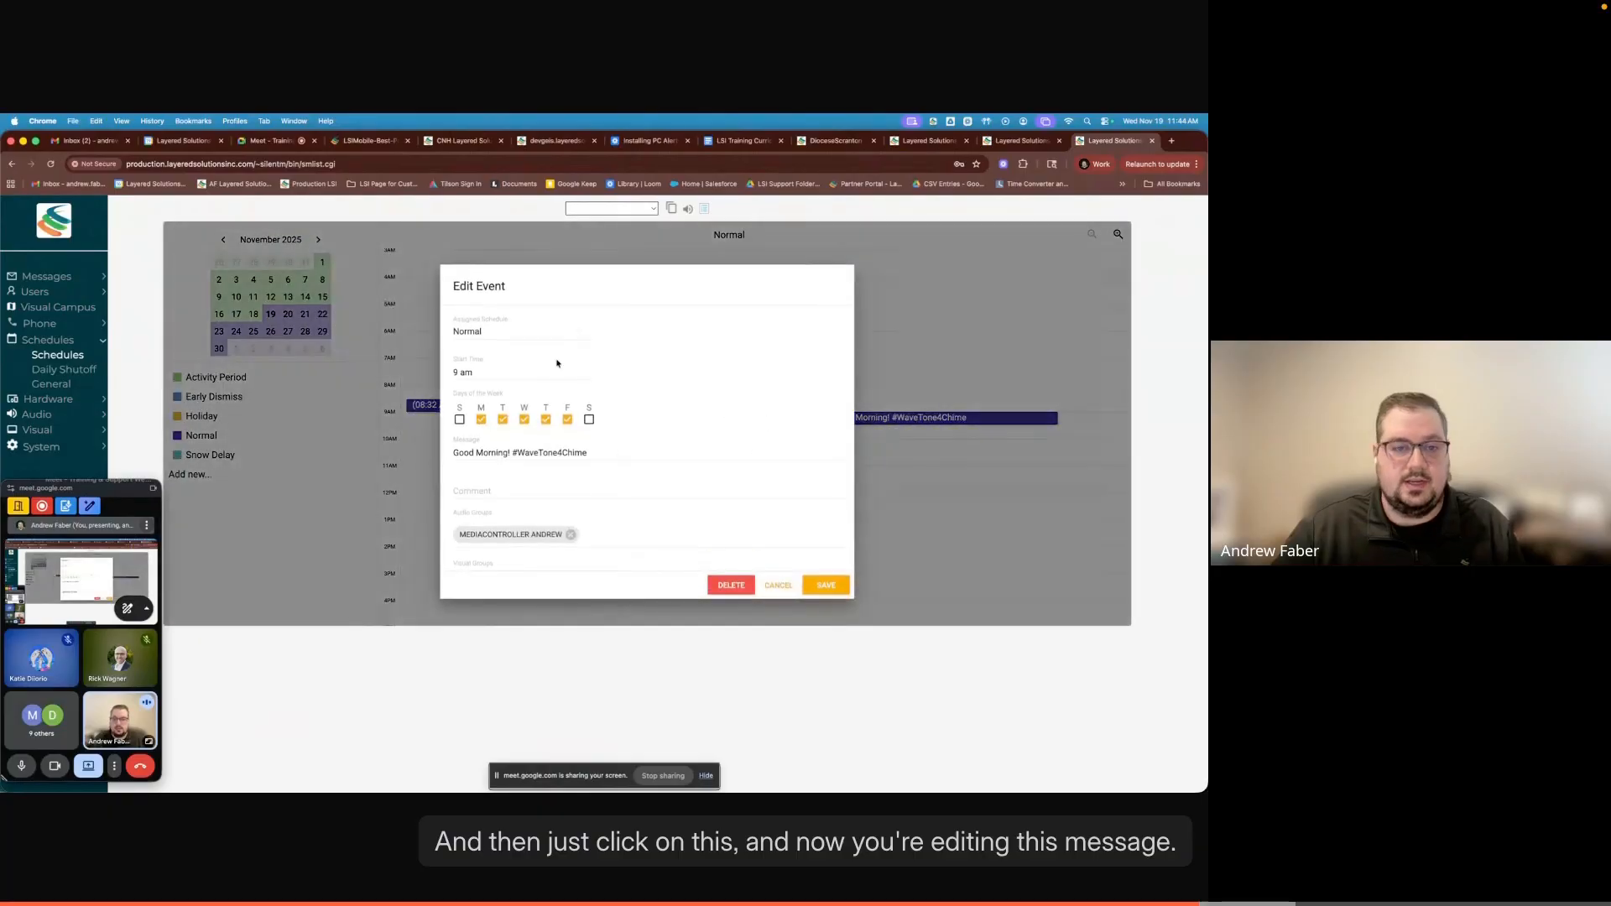
scroll(587, 426, down, 1)
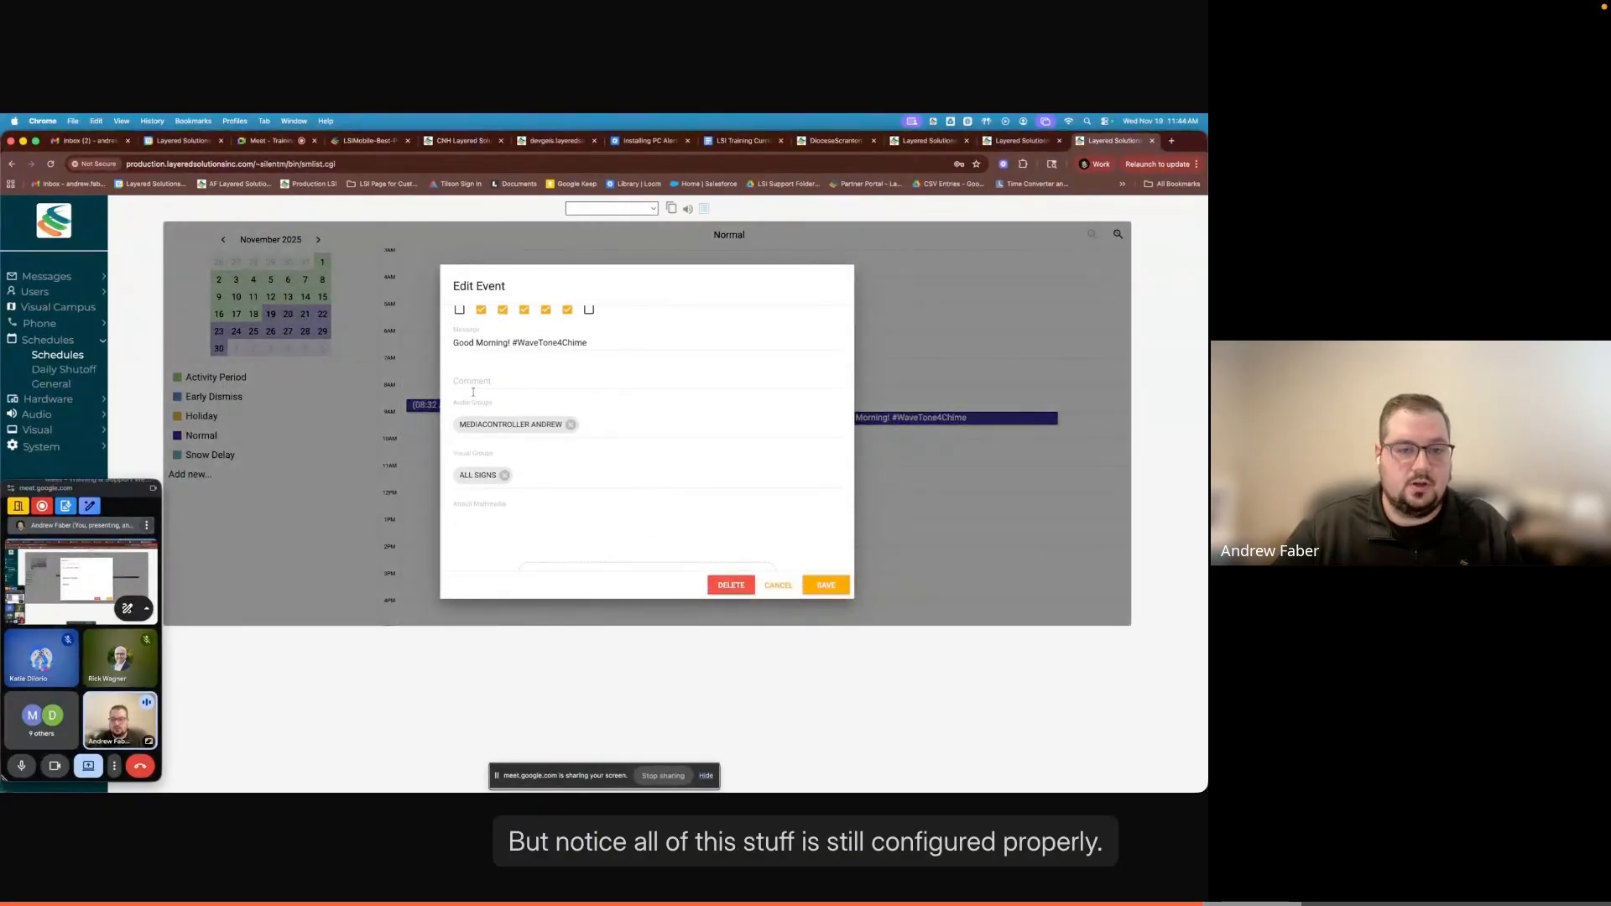
scroll(524, 378, up, 2)
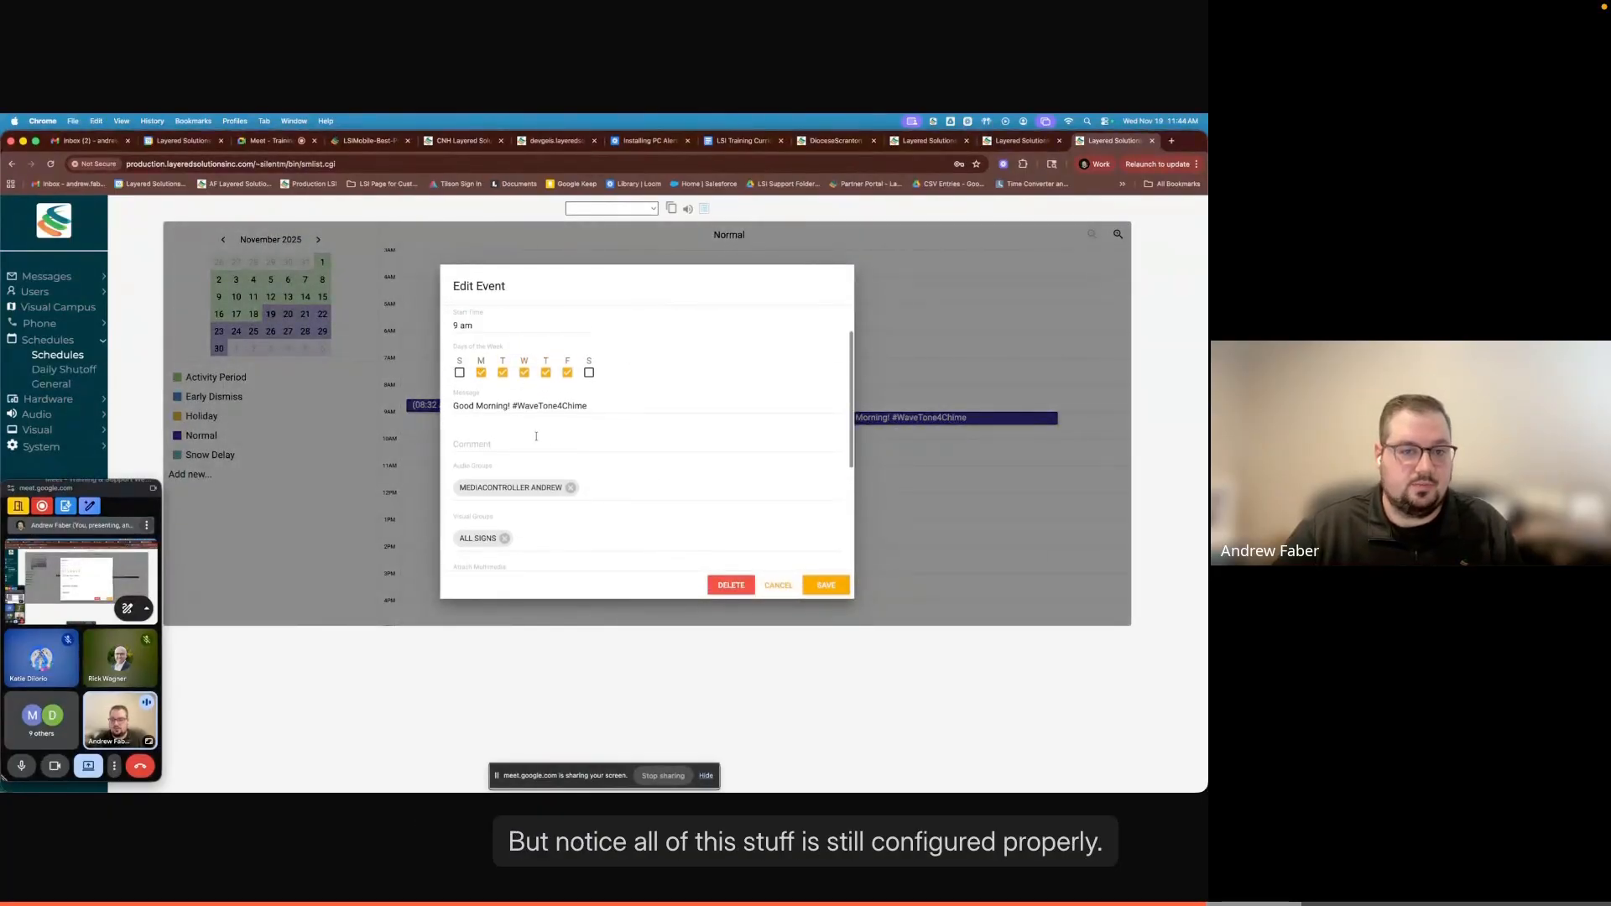
scroll(542, 421, up, 1)
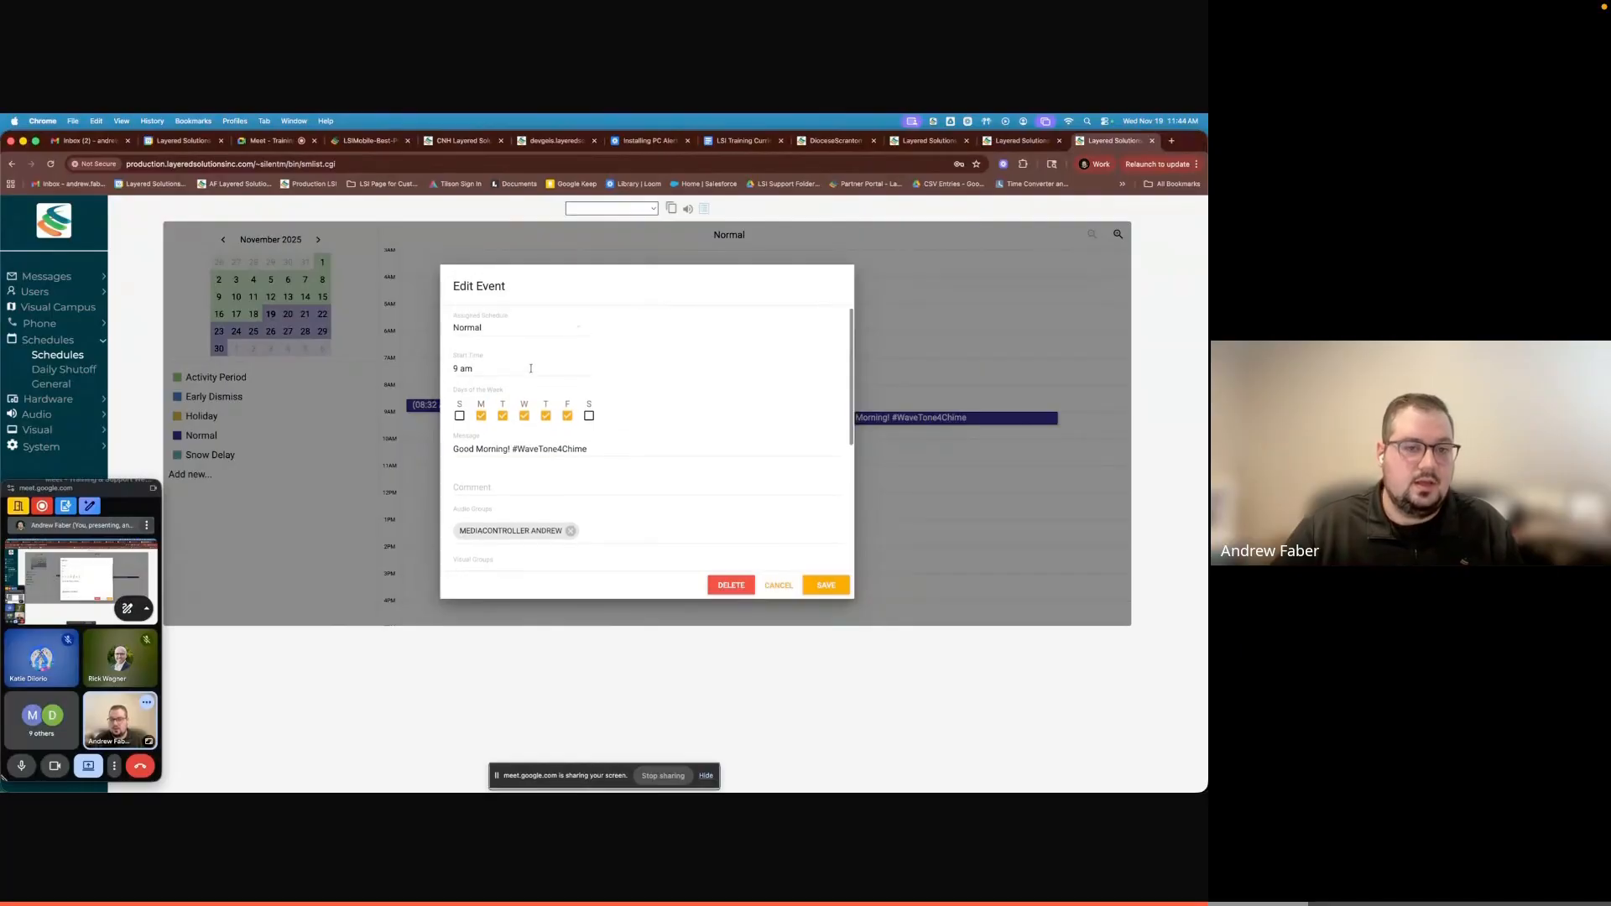
click(461, 370)
click(597, 461)
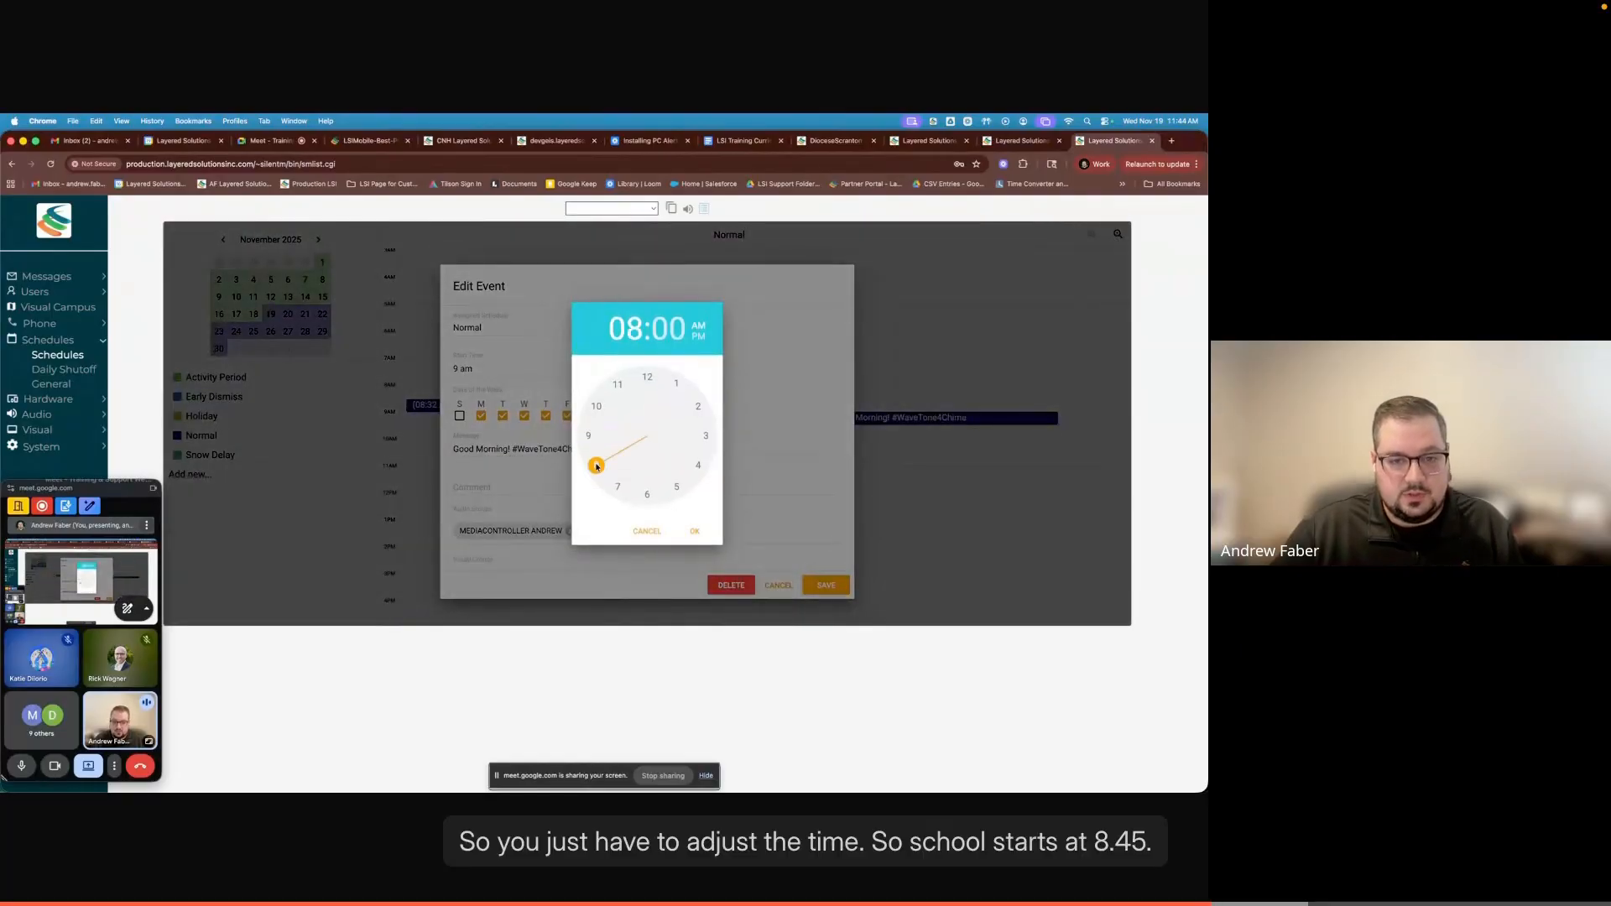
click(594, 439)
click(693, 531)
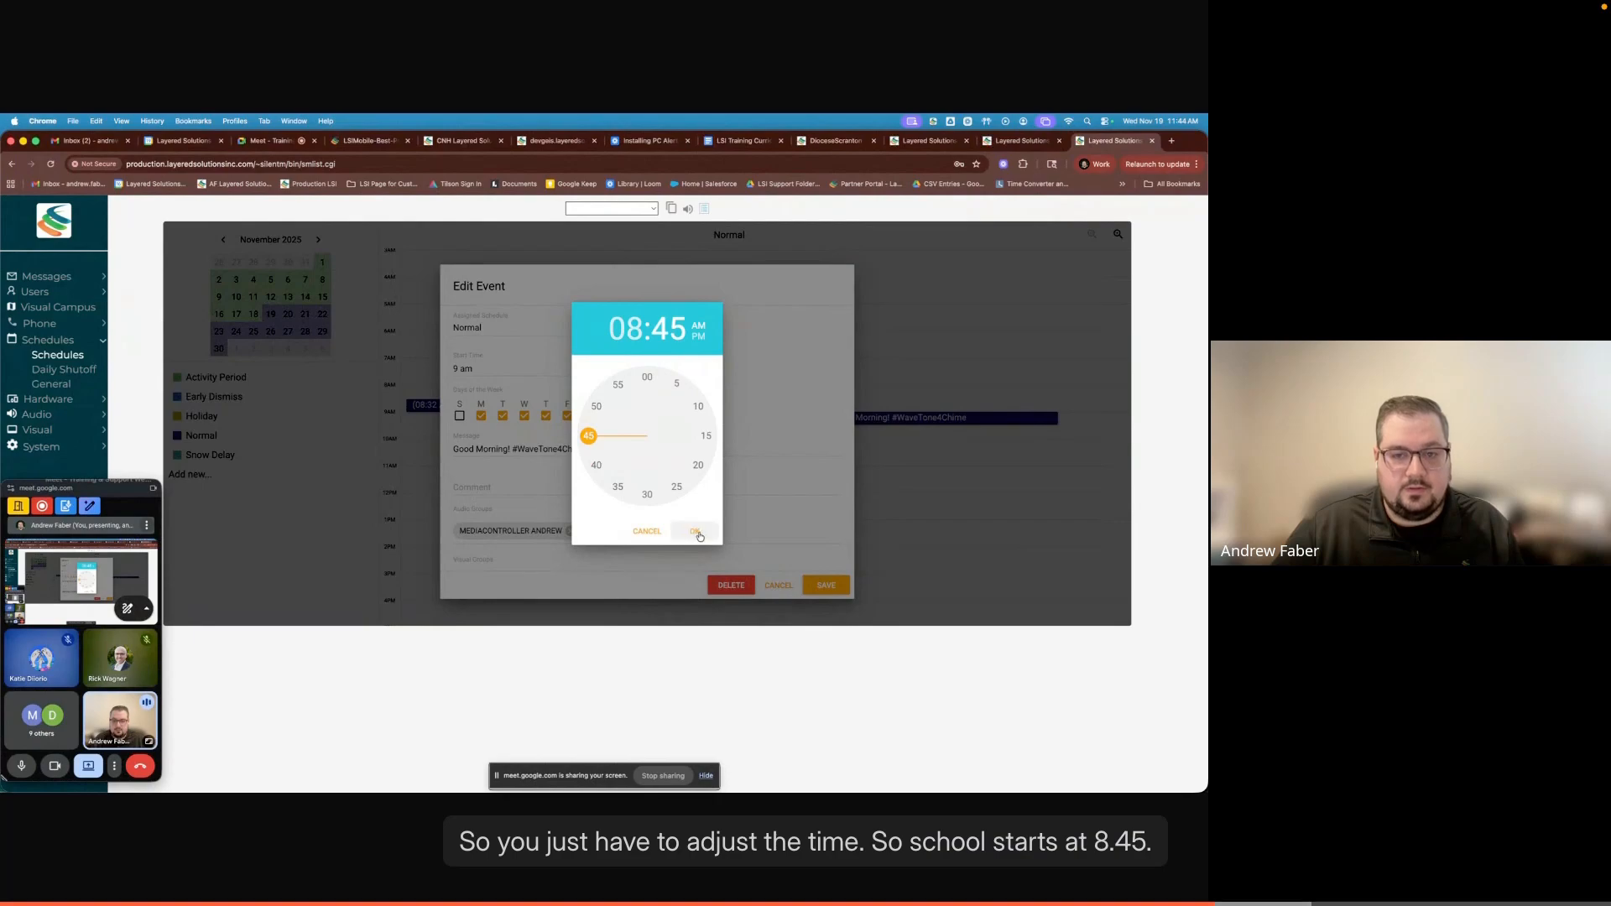
- Replace "Good Morning!" in the event's message with "Period 1 Start", keeping the #WaveTone4Chime tone, and save the event
drag(511, 450, 441, 447)
text(Period)
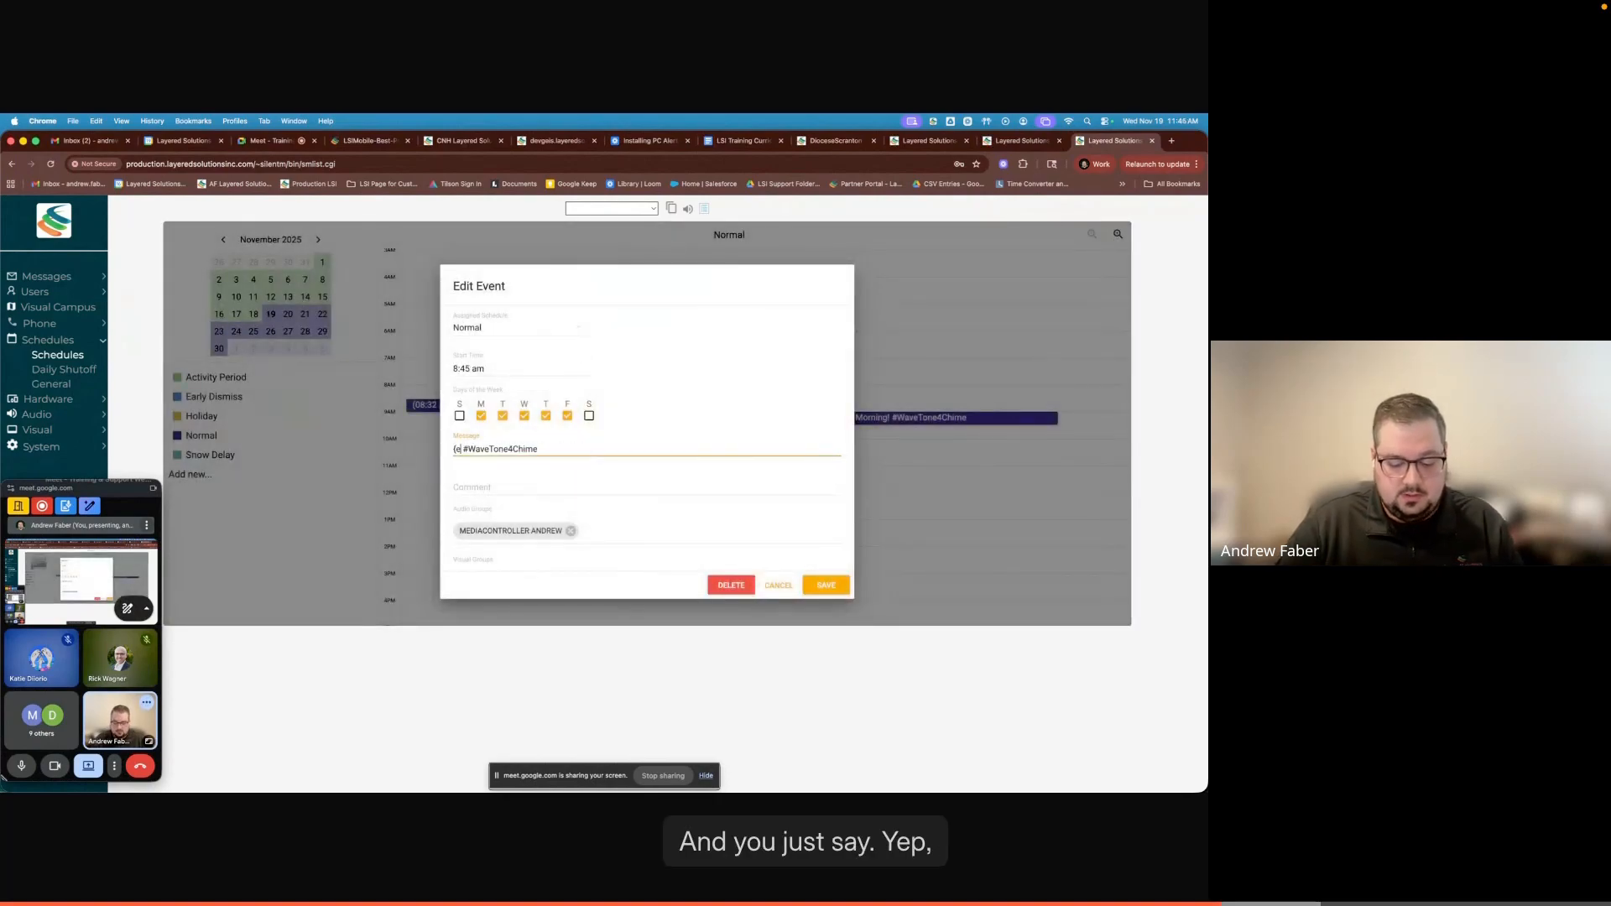
key(BackSpace)
key(BackSpace)
key(BackSpace)
key(BackSpace)
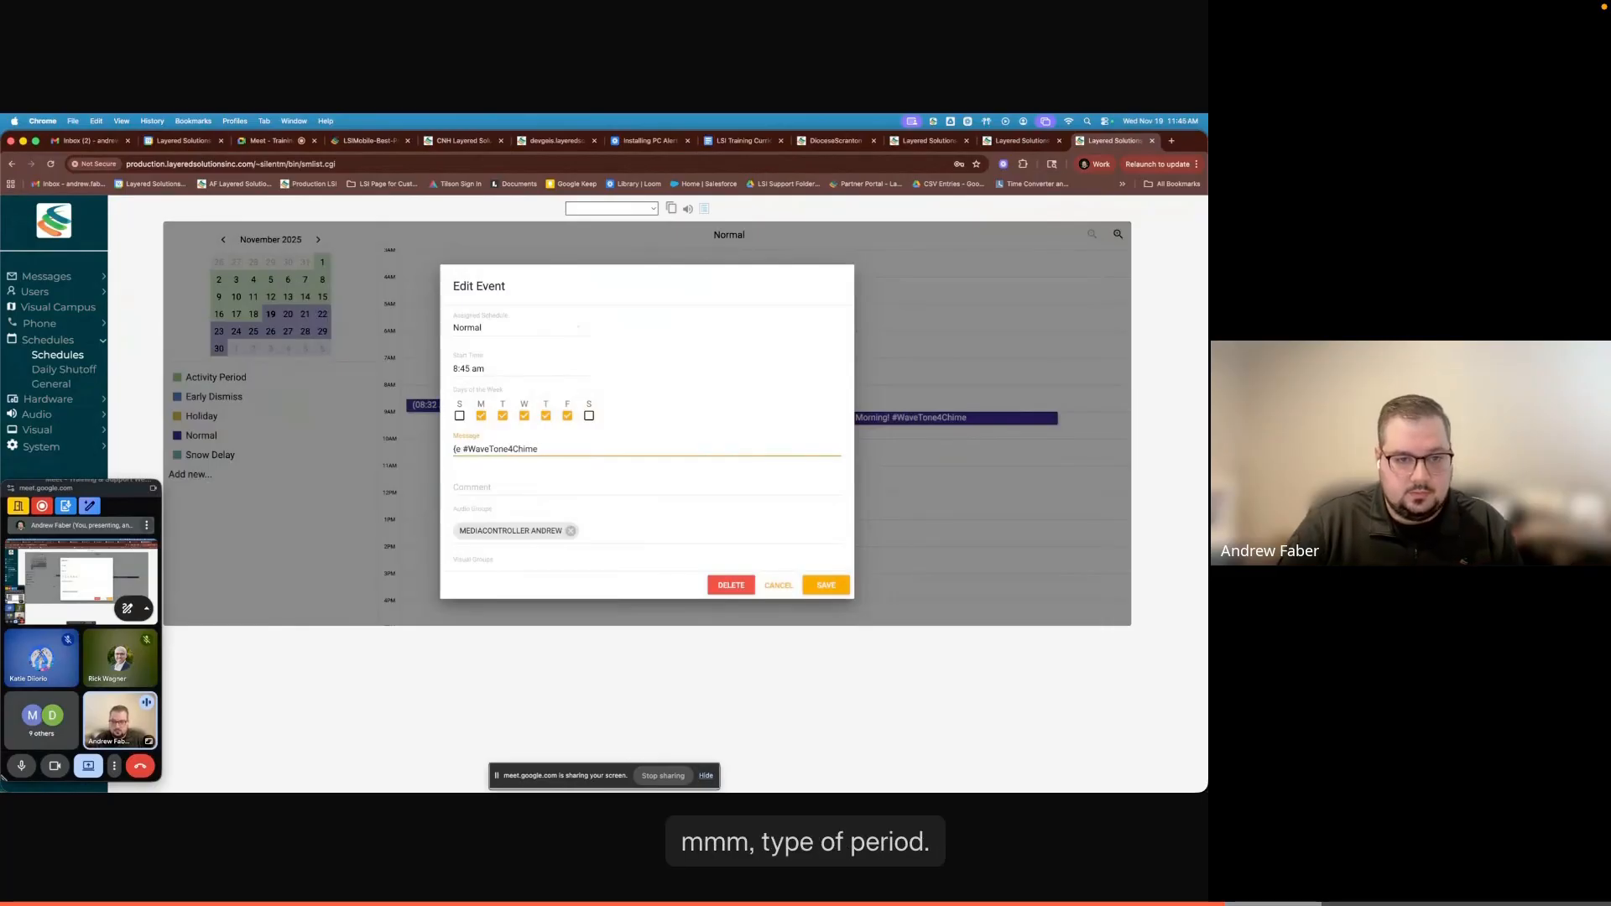
text(riod 1)
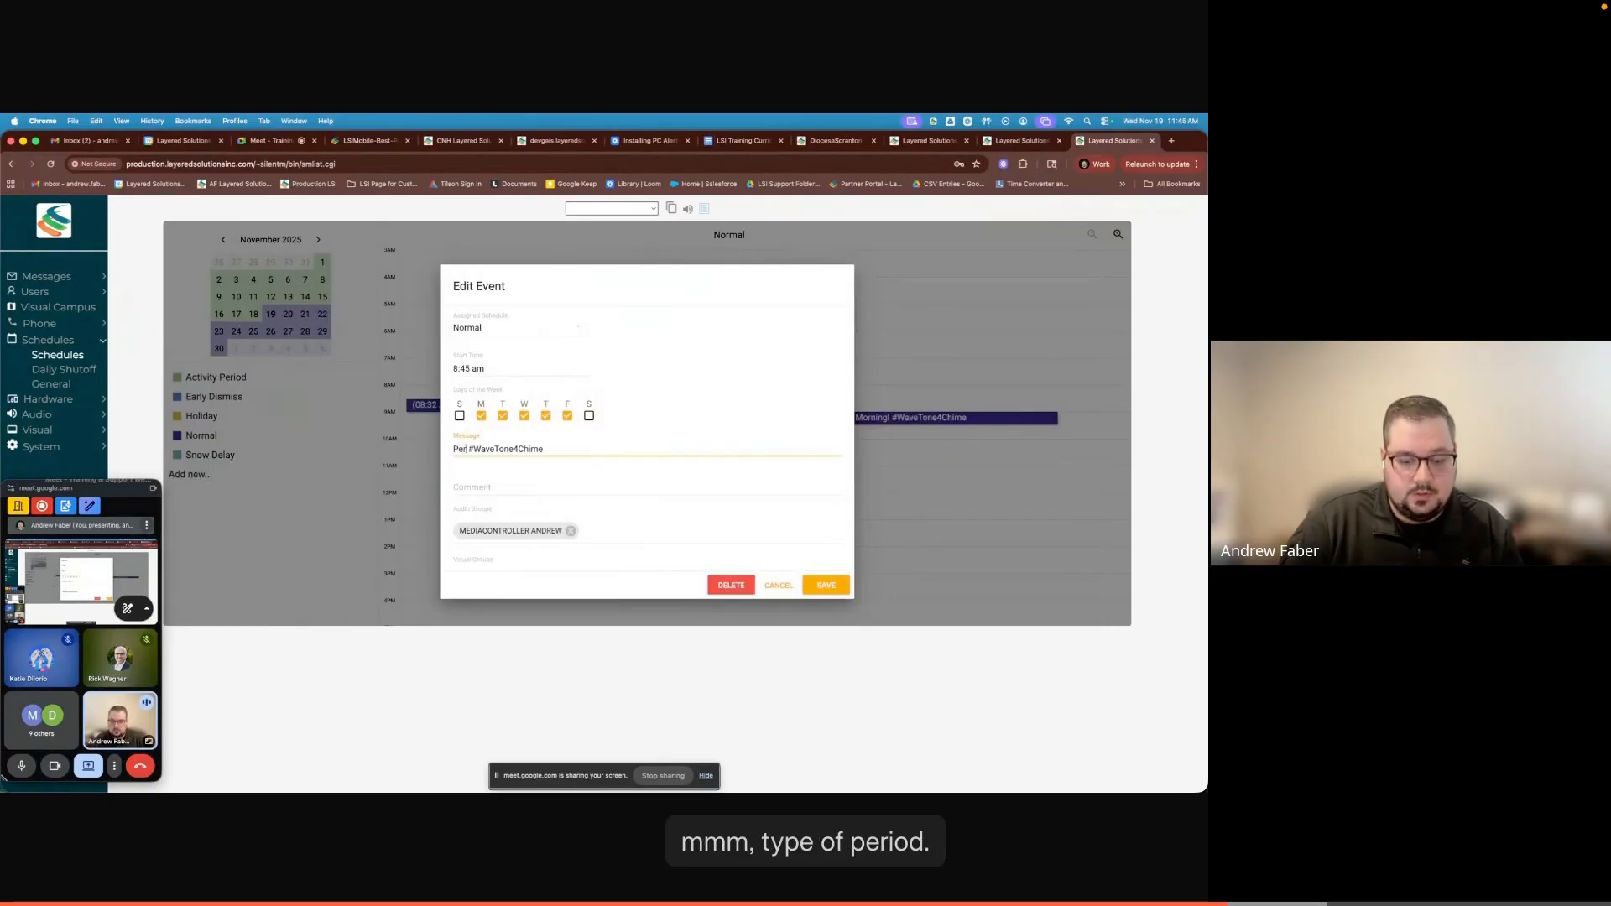
text( Start)
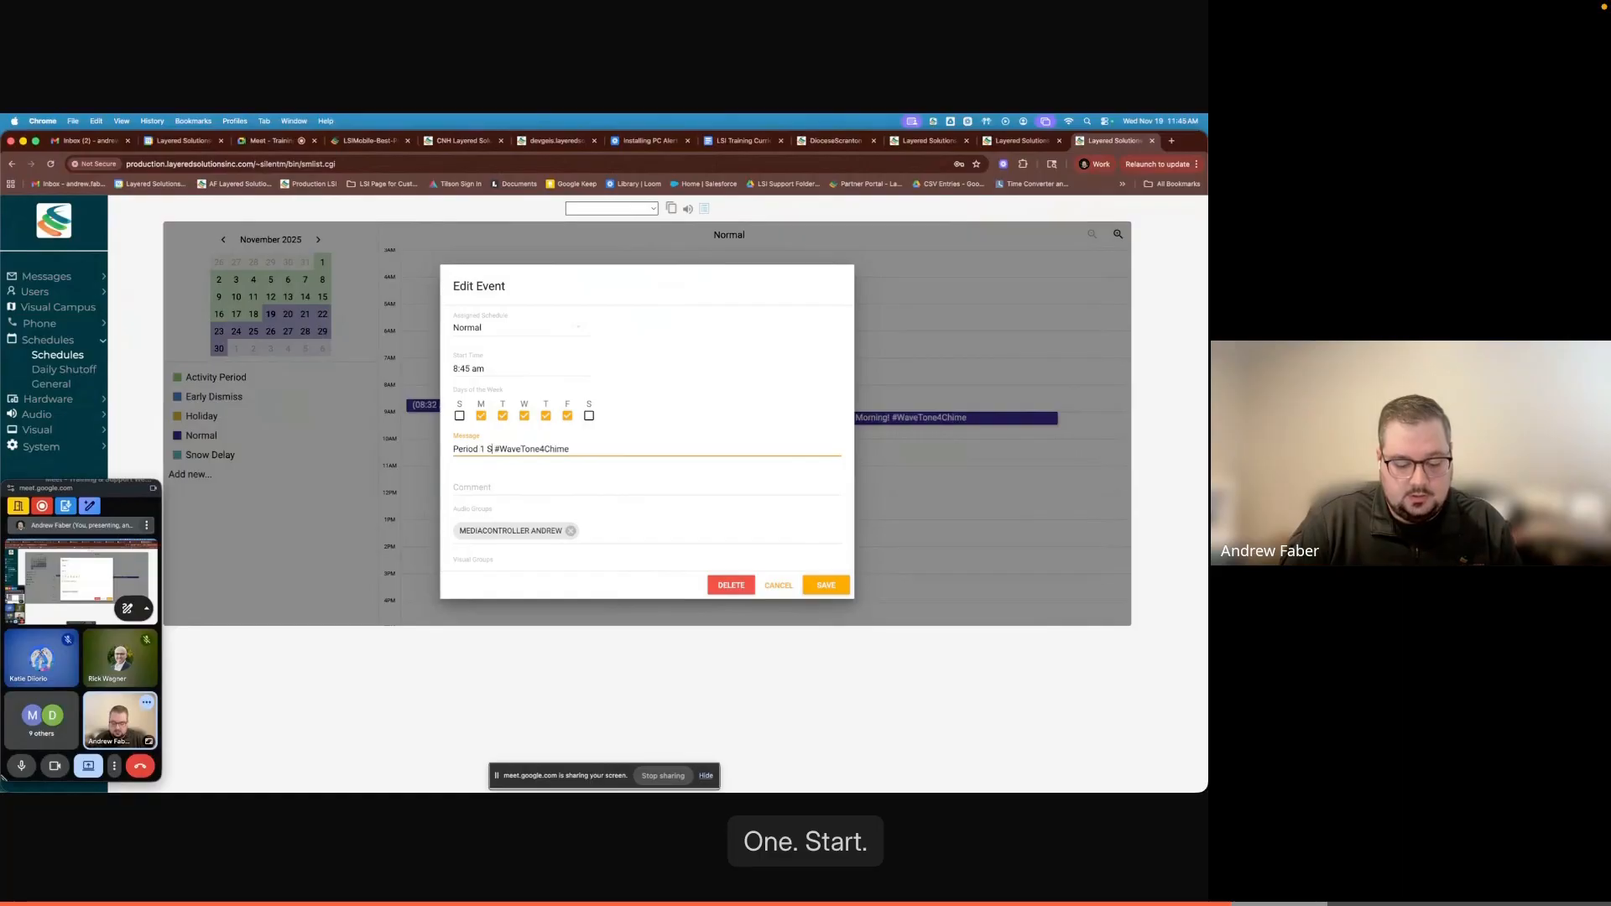
scroll(604, 486, down, 3)
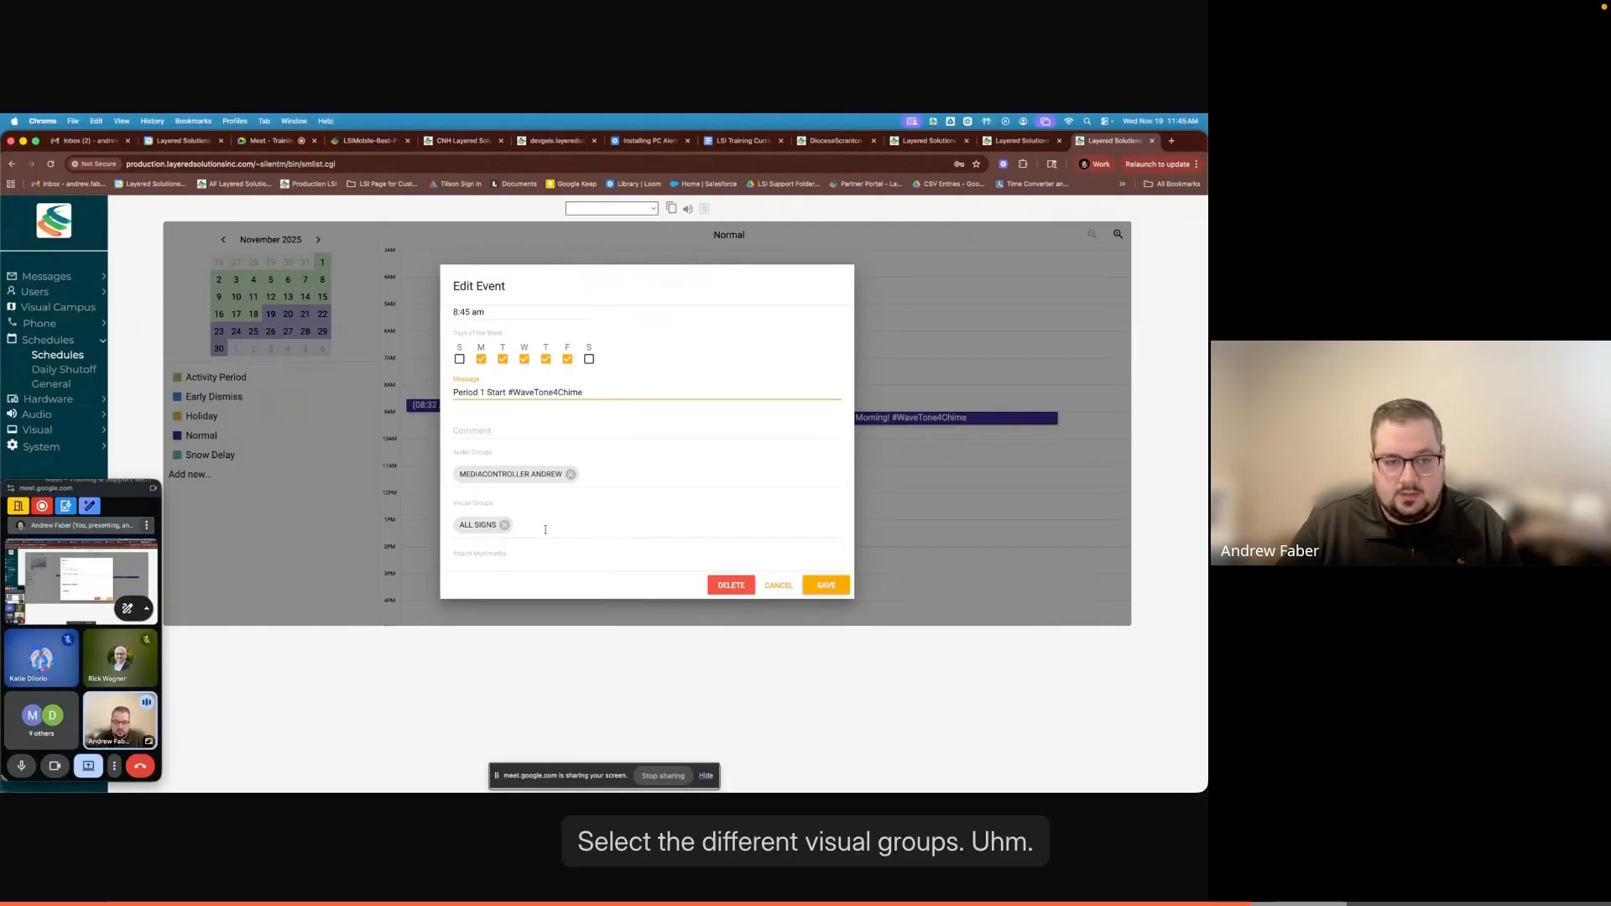
scroll(760, 551, down, 5)
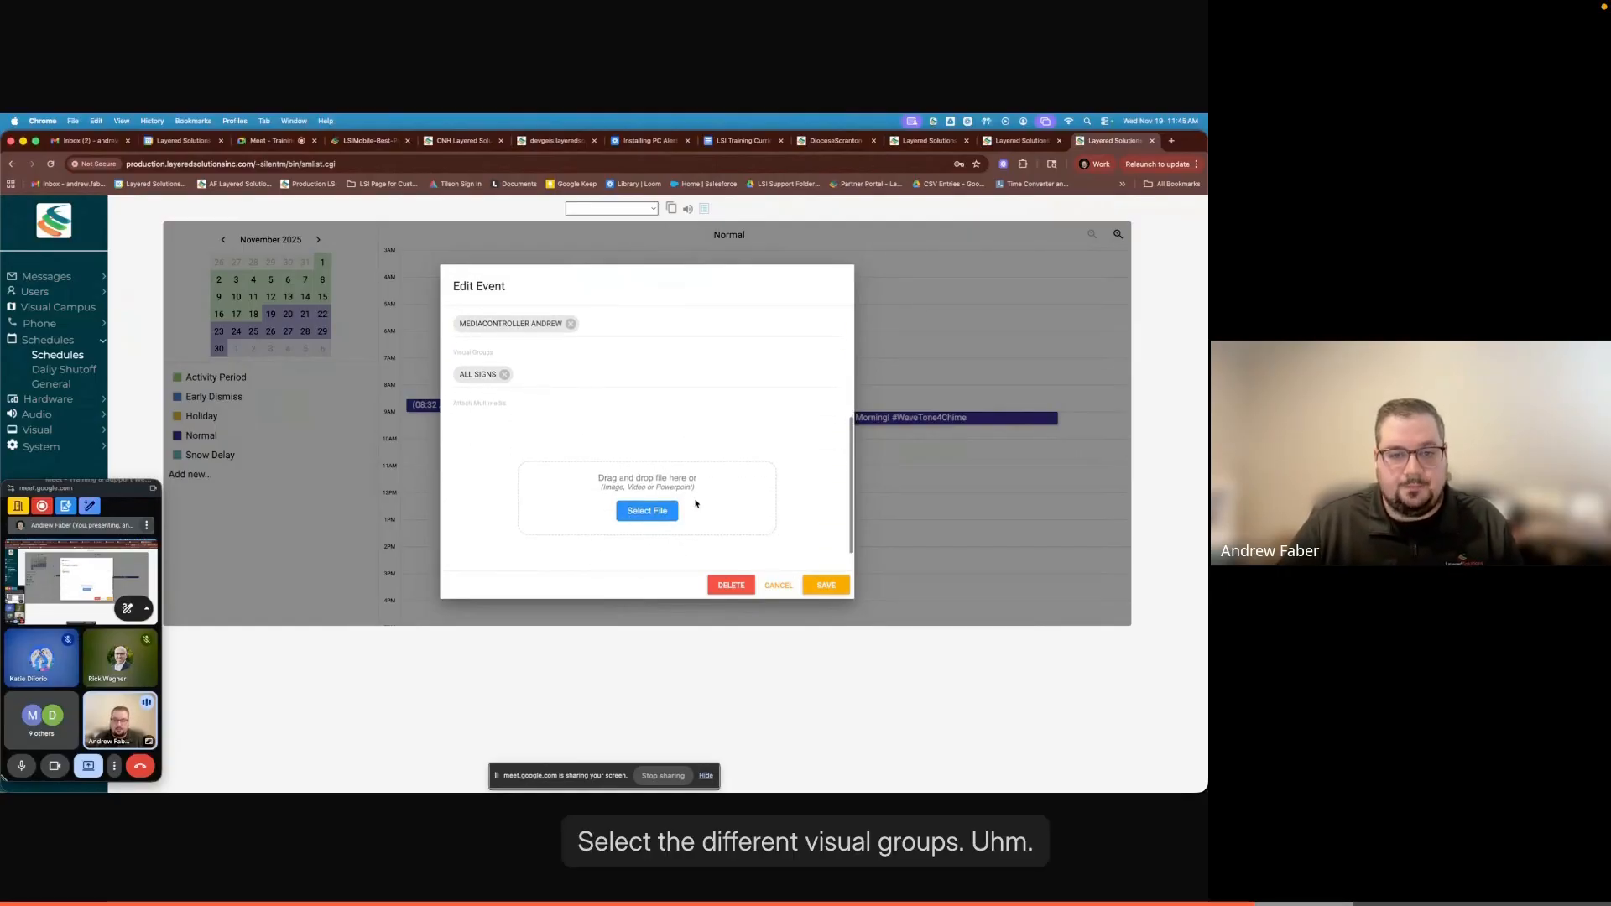
scroll(546, 470, down, 2)
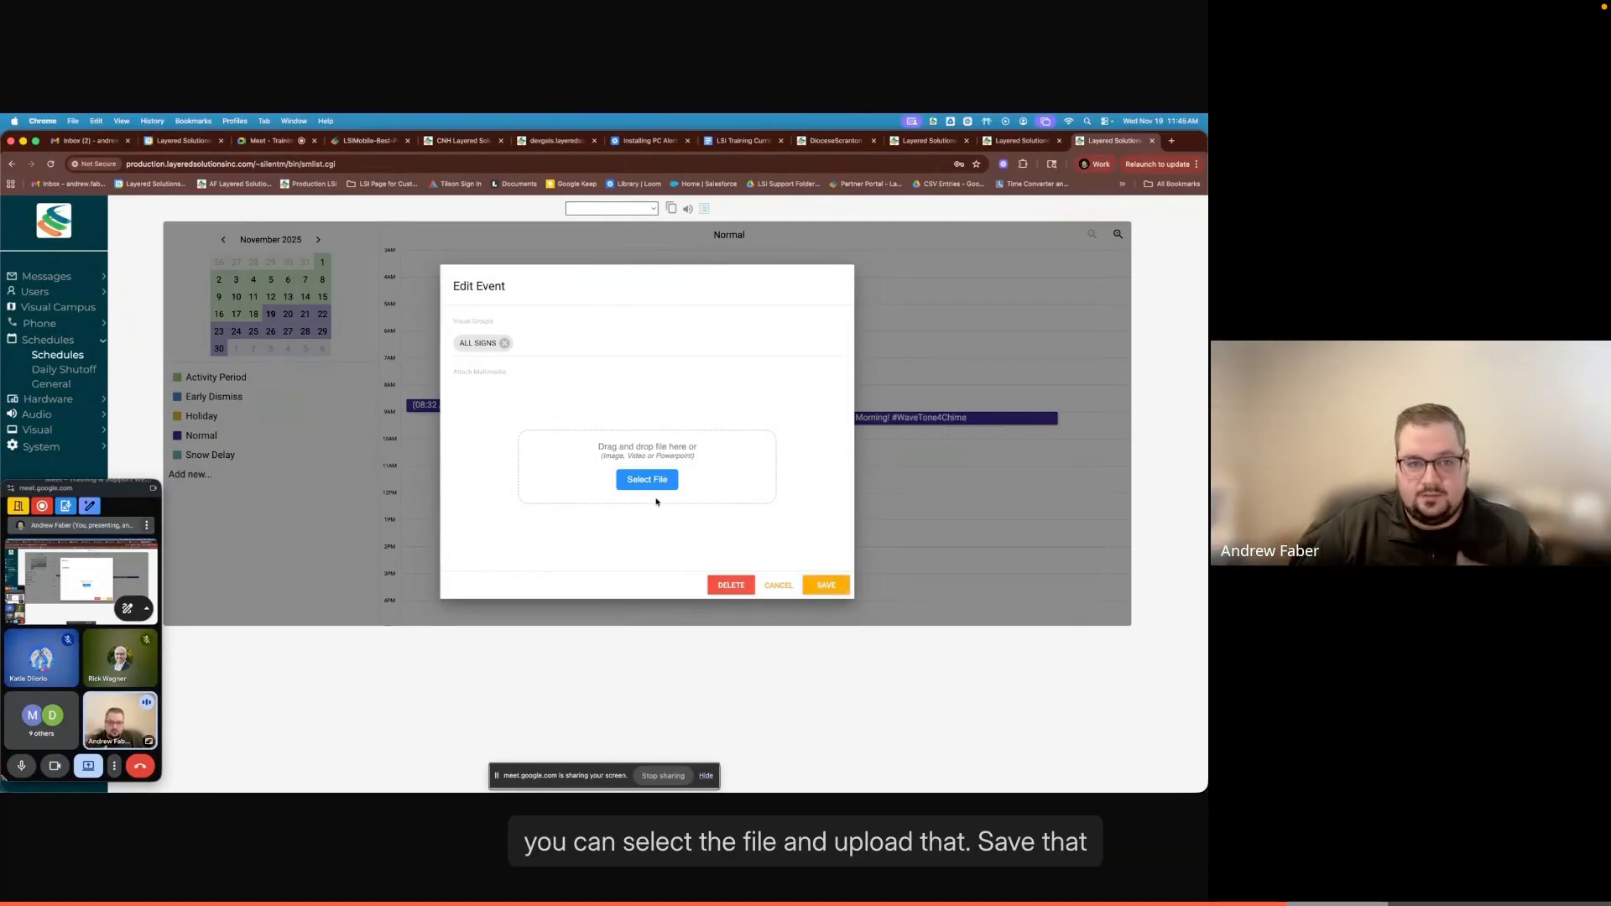
click(822, 586)
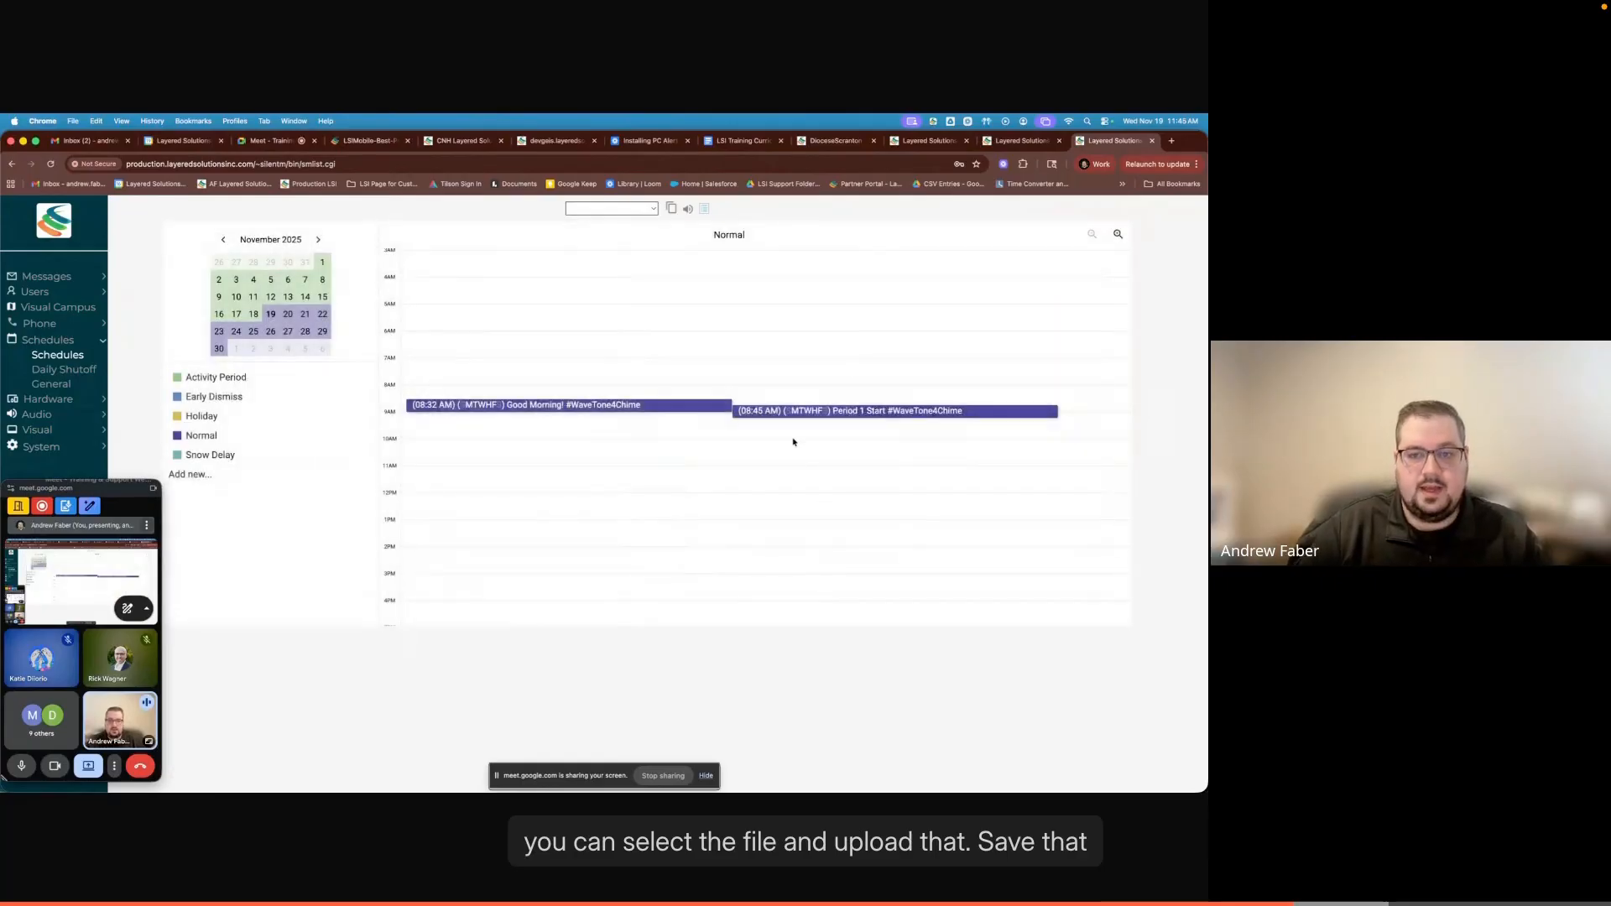
- Copy the "Period 1 Start" event to the 9:30 AM slot and set the copy's start time to 9:45 am
click(1050, 414)
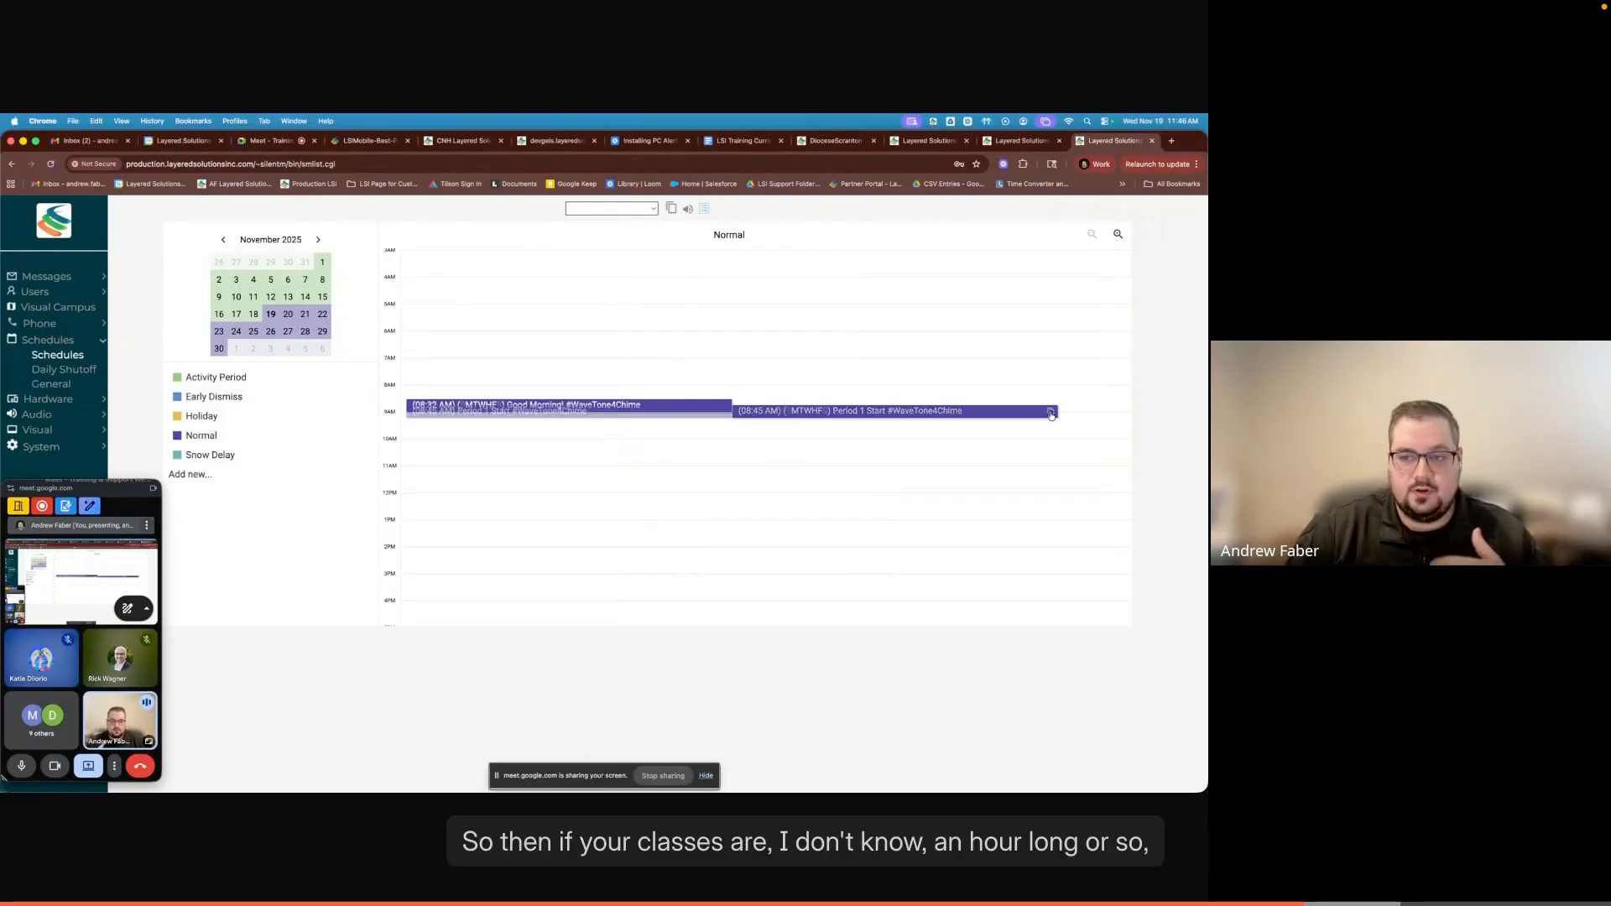
click(946, 432)
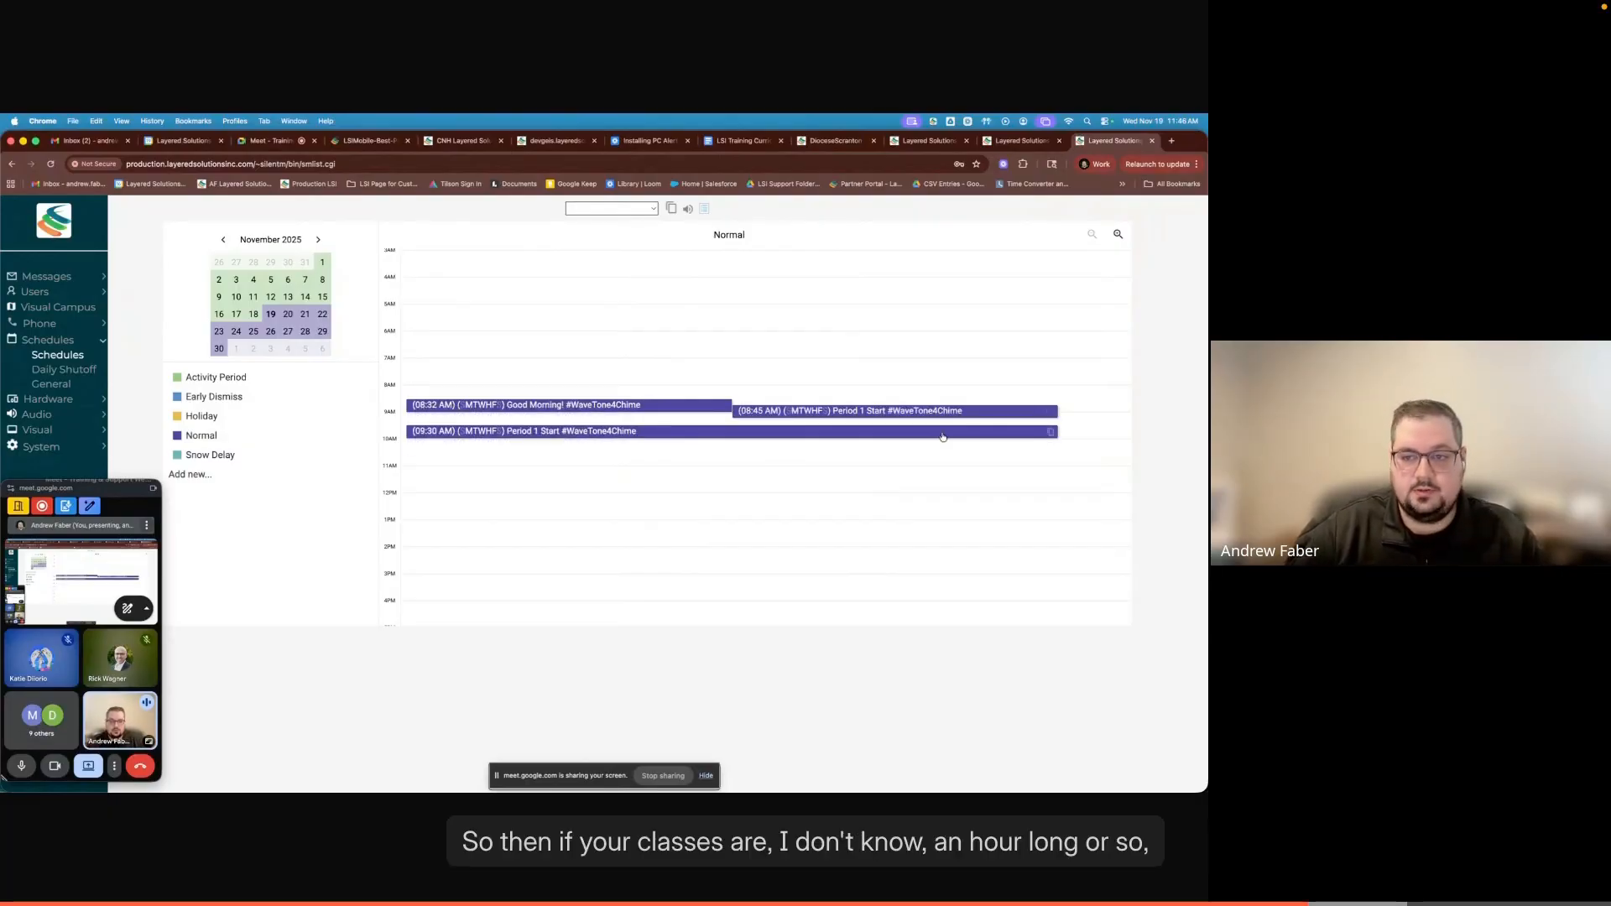
click(590, 436)
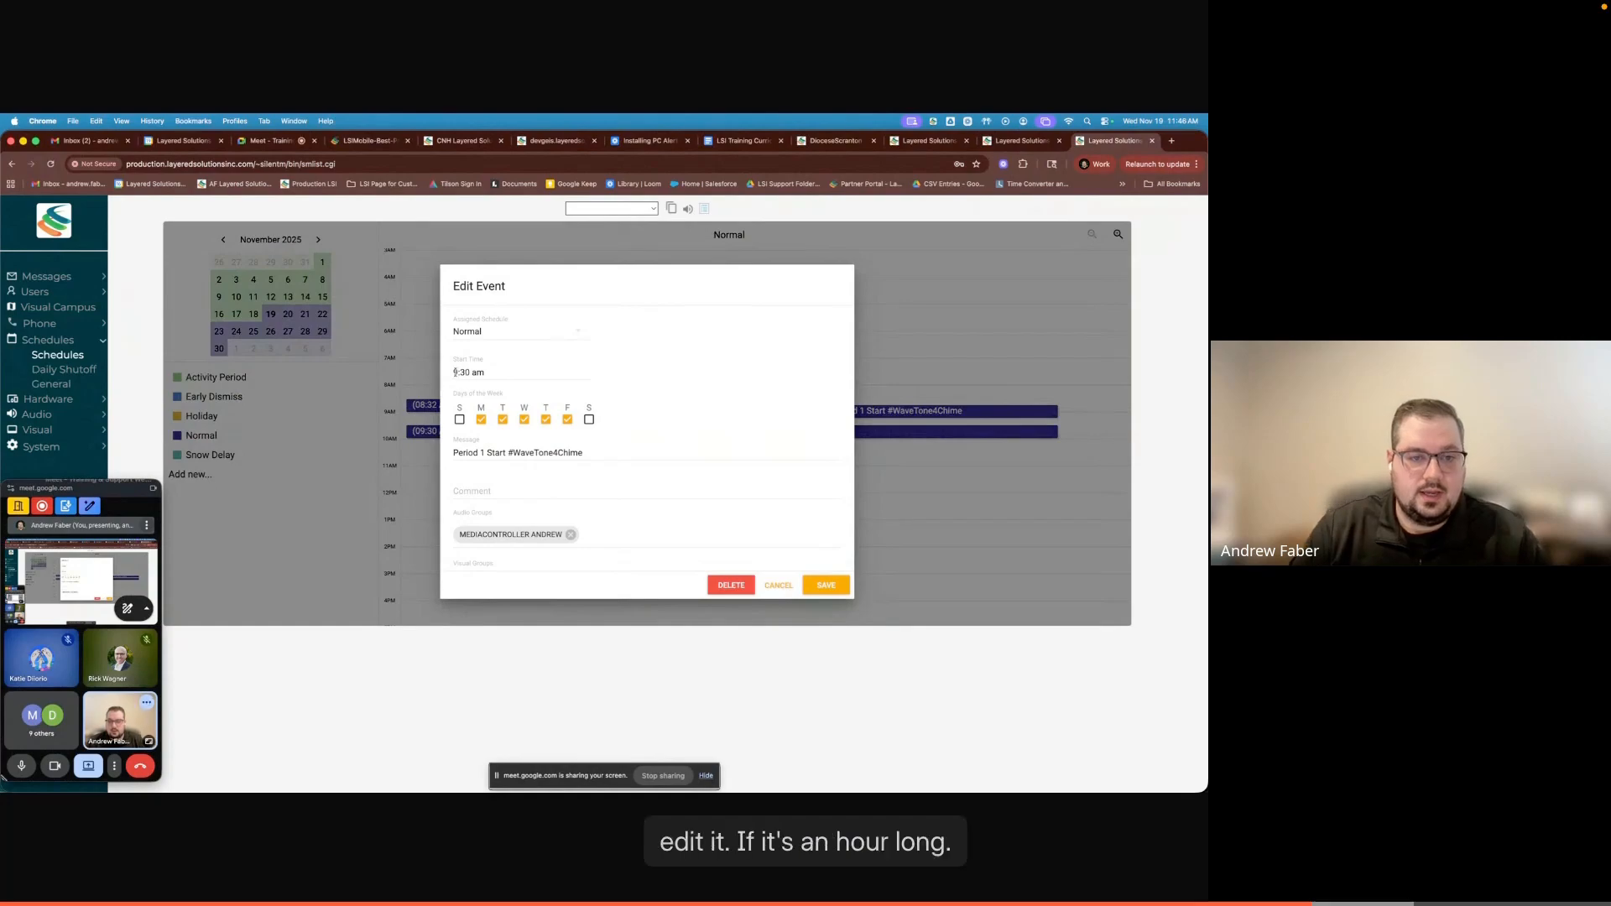
click(454, 371)
click(590, 437)
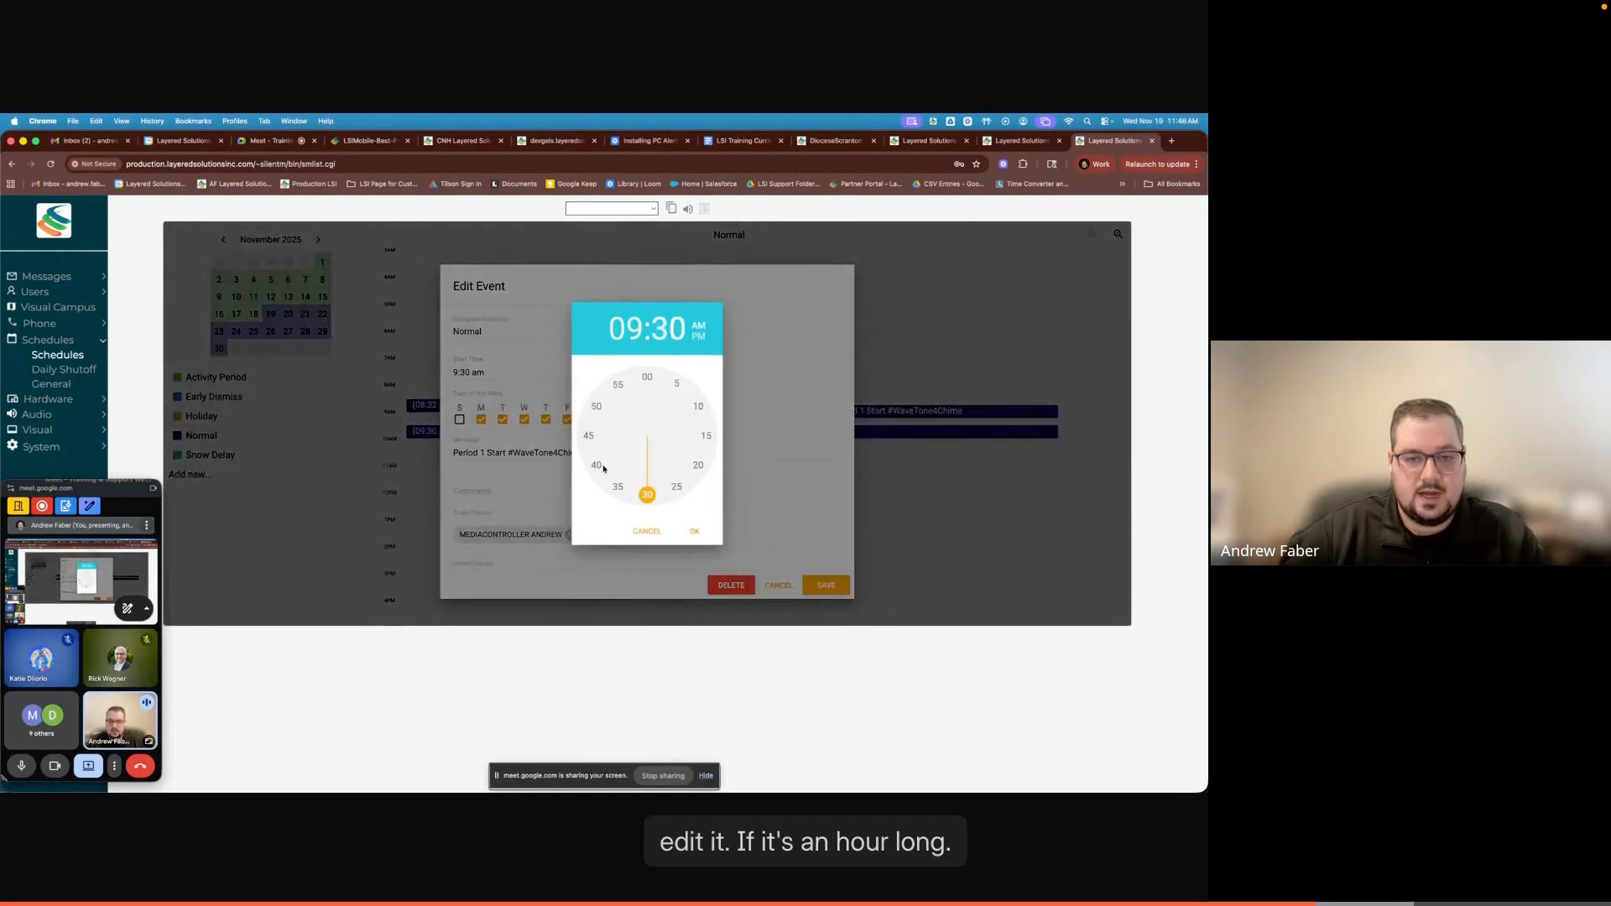
click(589, 437)
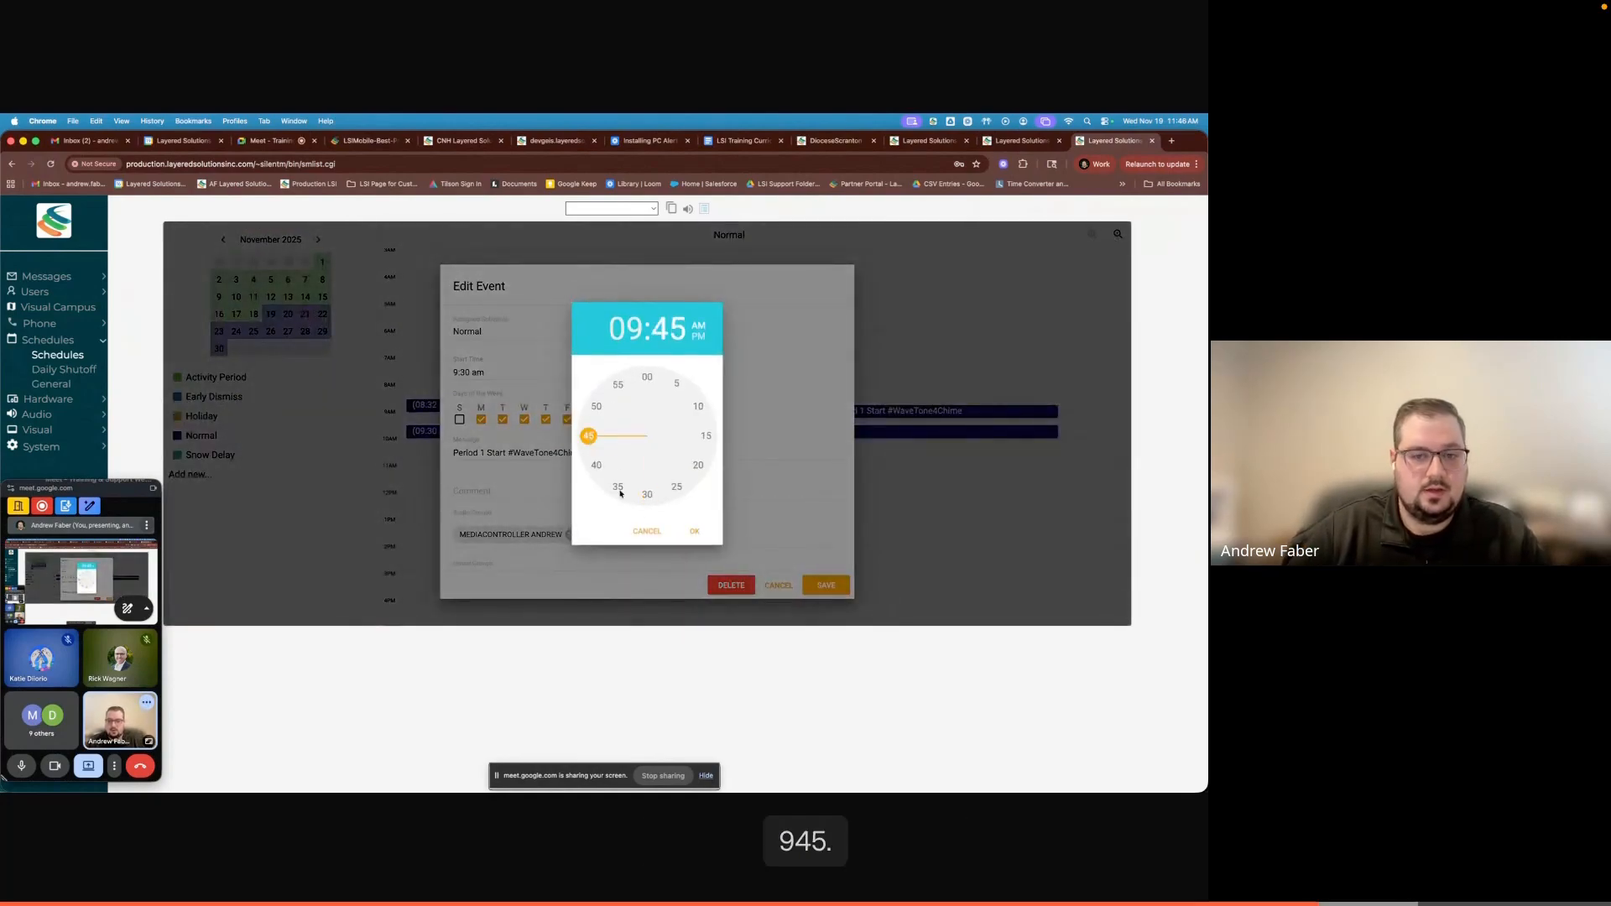
click(694, 531)
- Change the copied event's message text to "Period 1 End" before the #WaveTone4Chime tone and save the event
click(482, 455)
text(1)
click(507, 452)
key(BackSpace)
key(BackSpace)
key(BackSpace)
key(BackSpace)
key(BackSpace)
text(End)
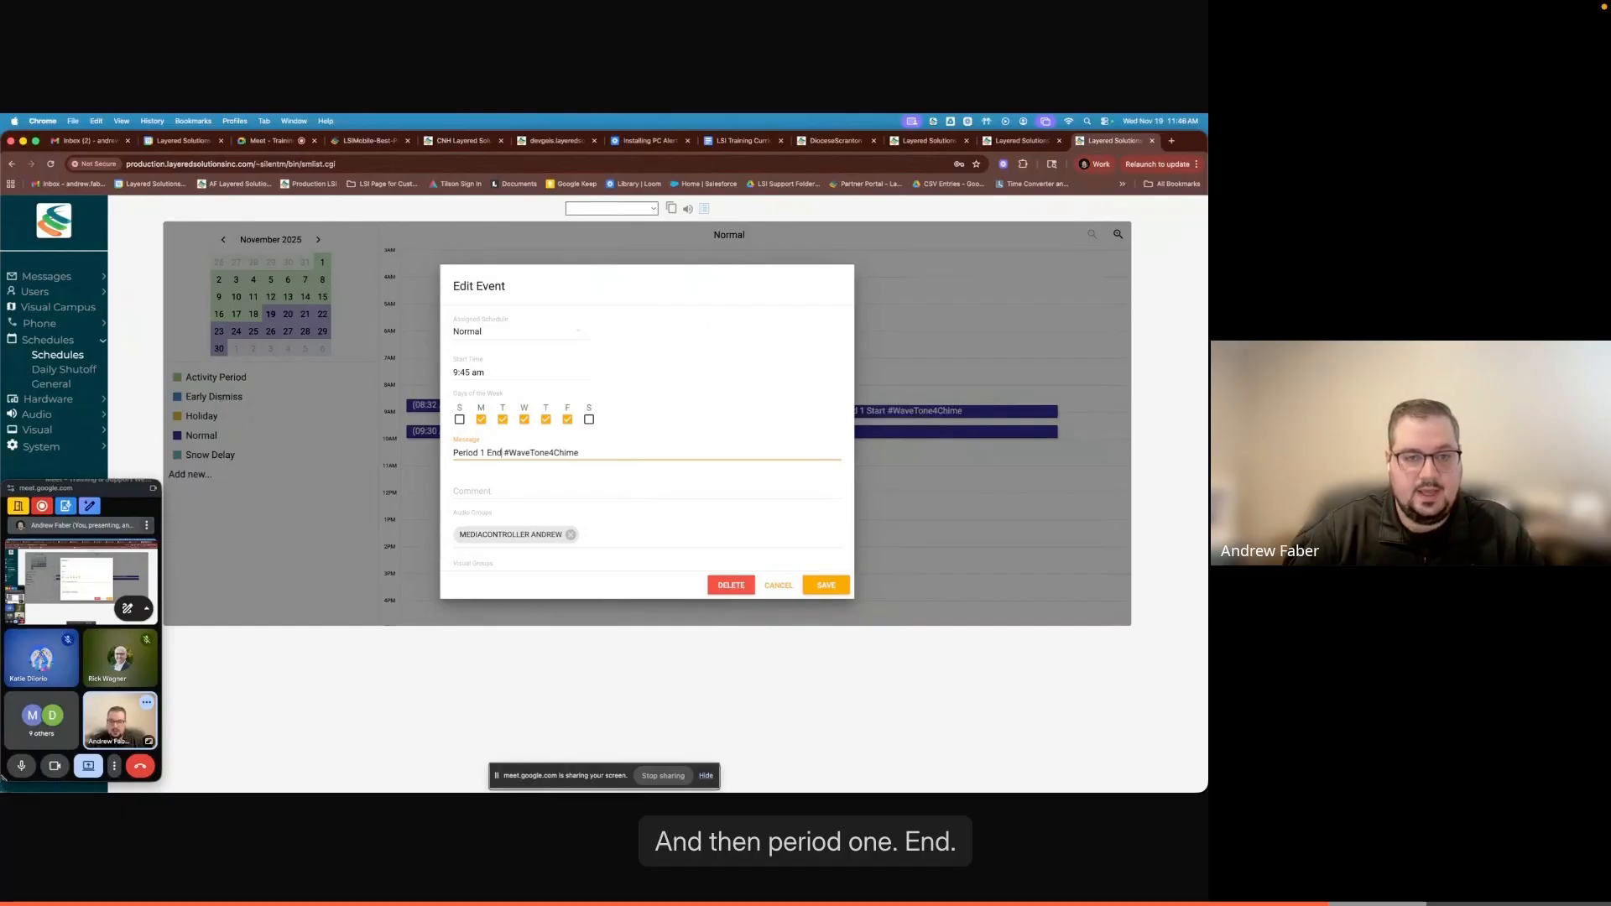
scroll(663, 524, down, 5)
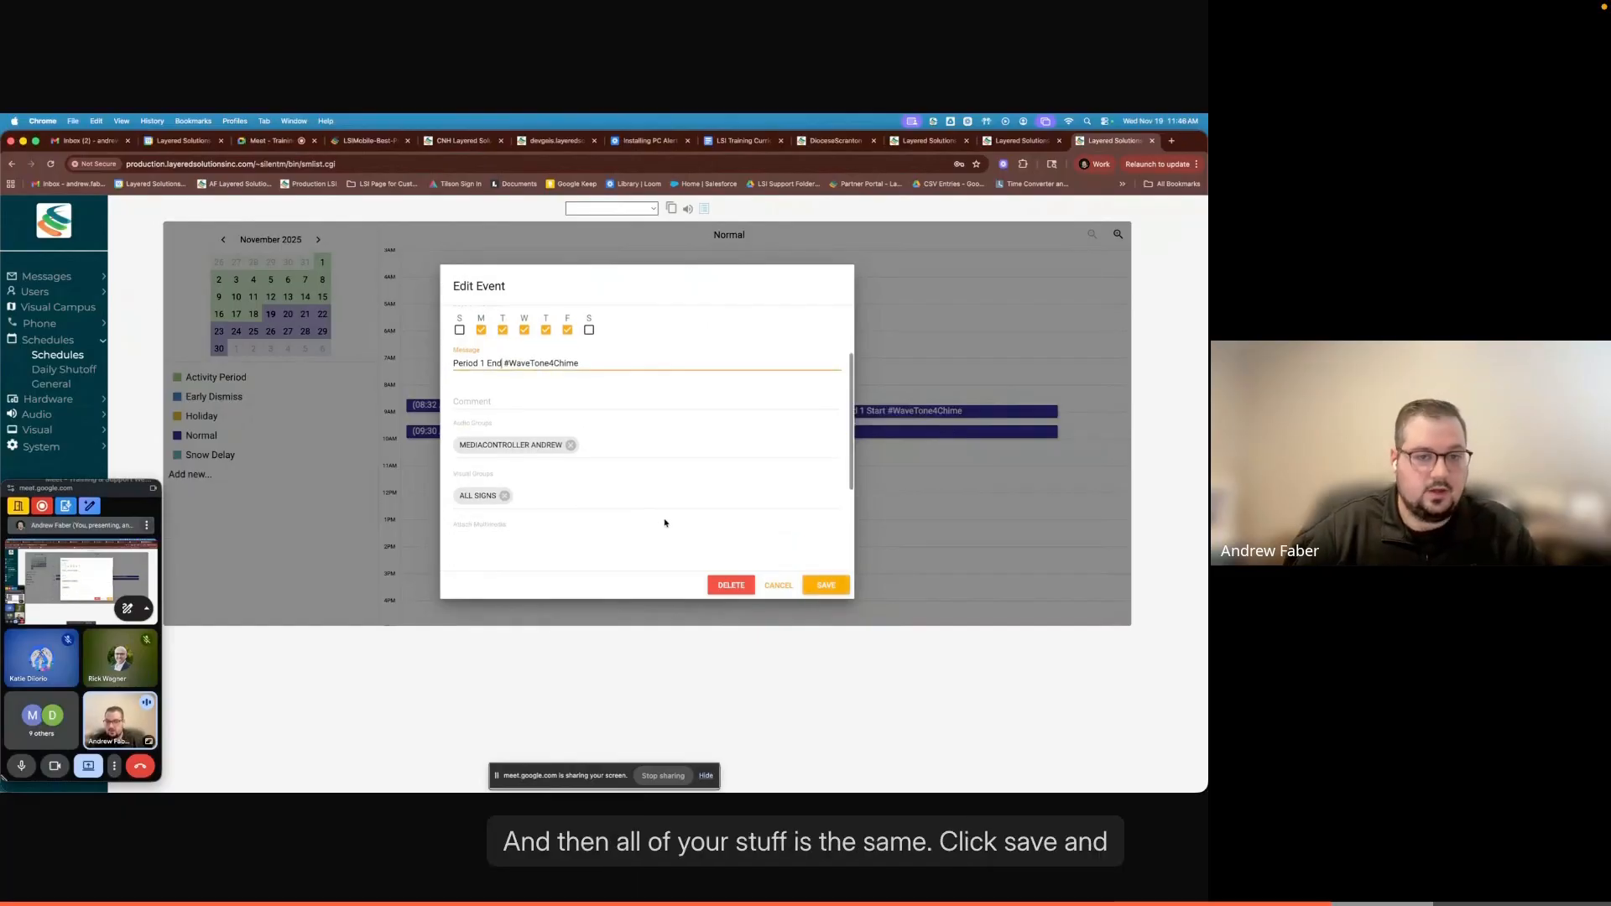
click(825, 585)
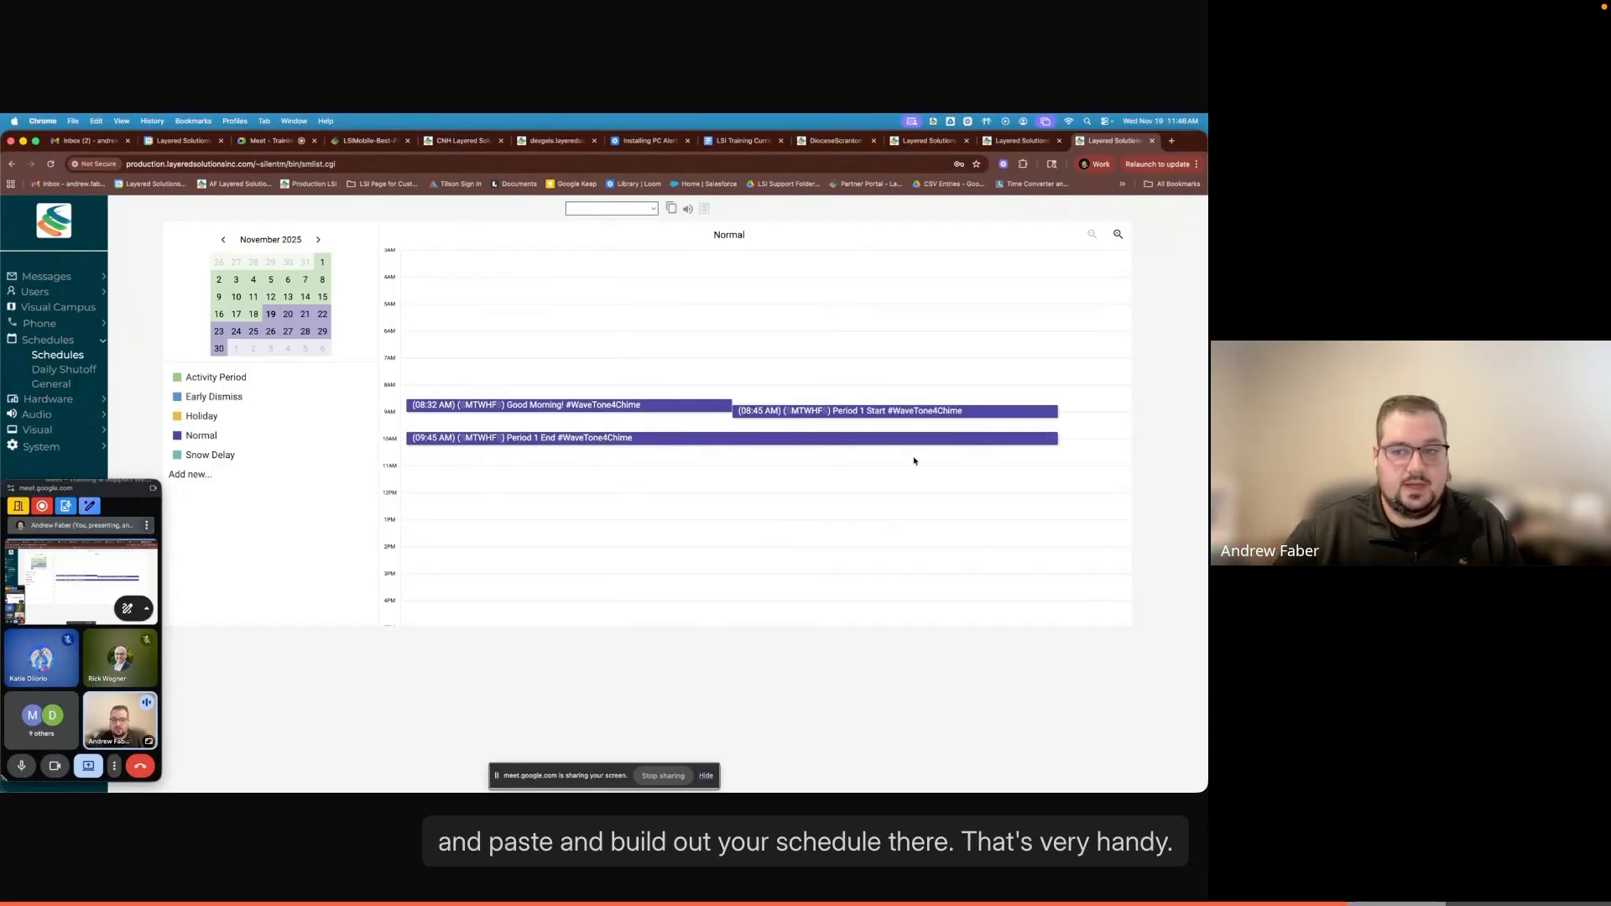
mouse_move(1049, 439)
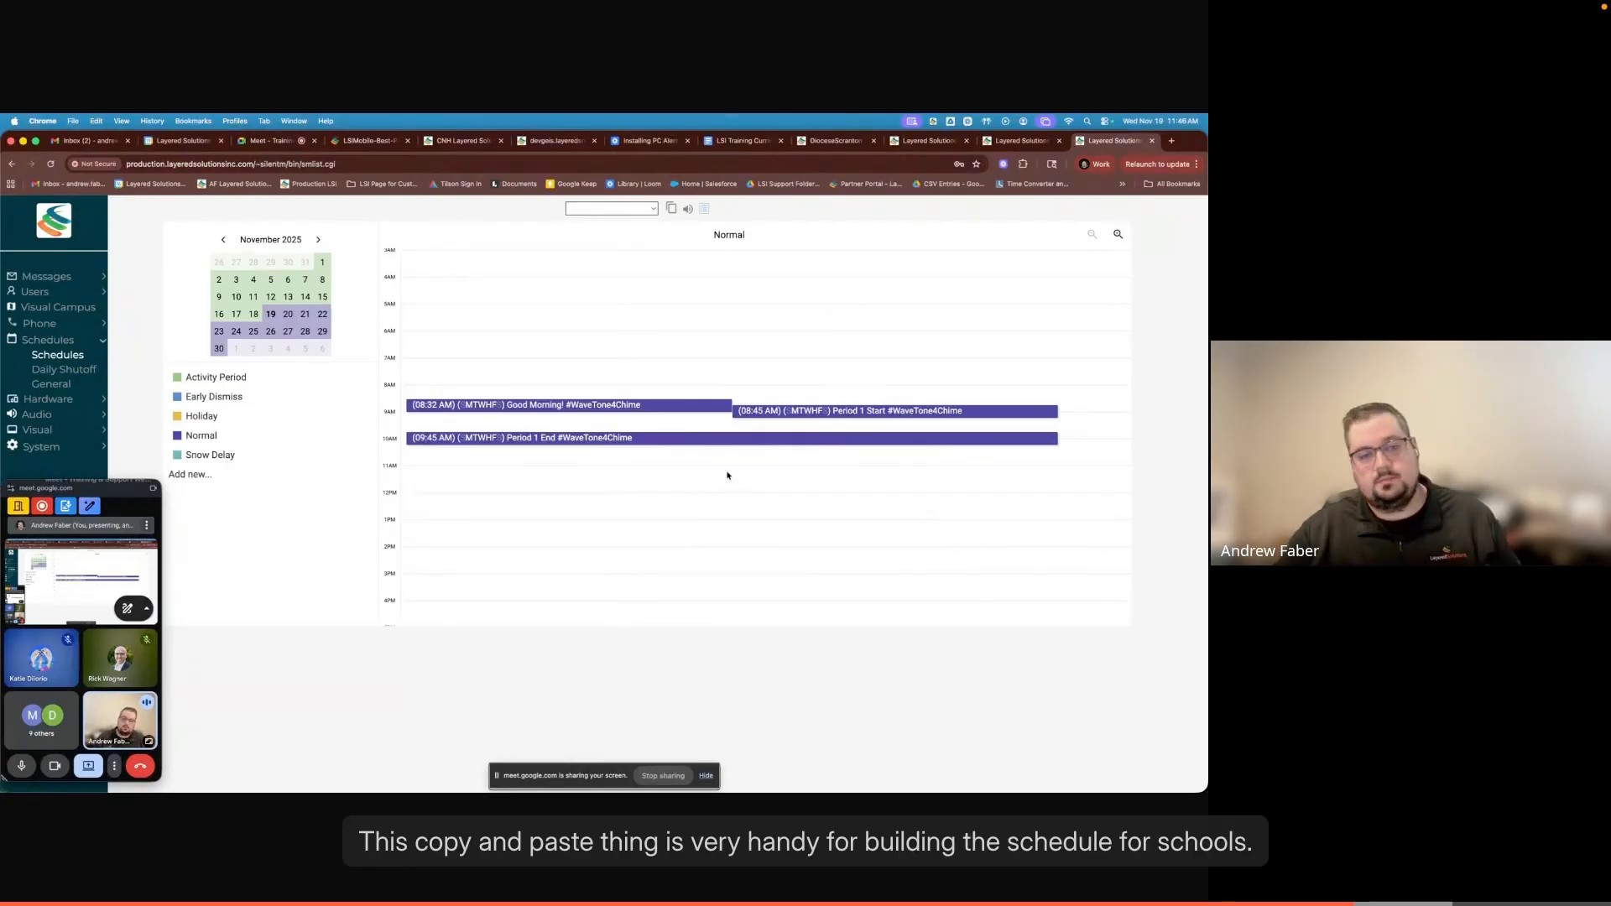
drag(101, 491, 1052, 510)
drag(1090, 511, 1143, 501)
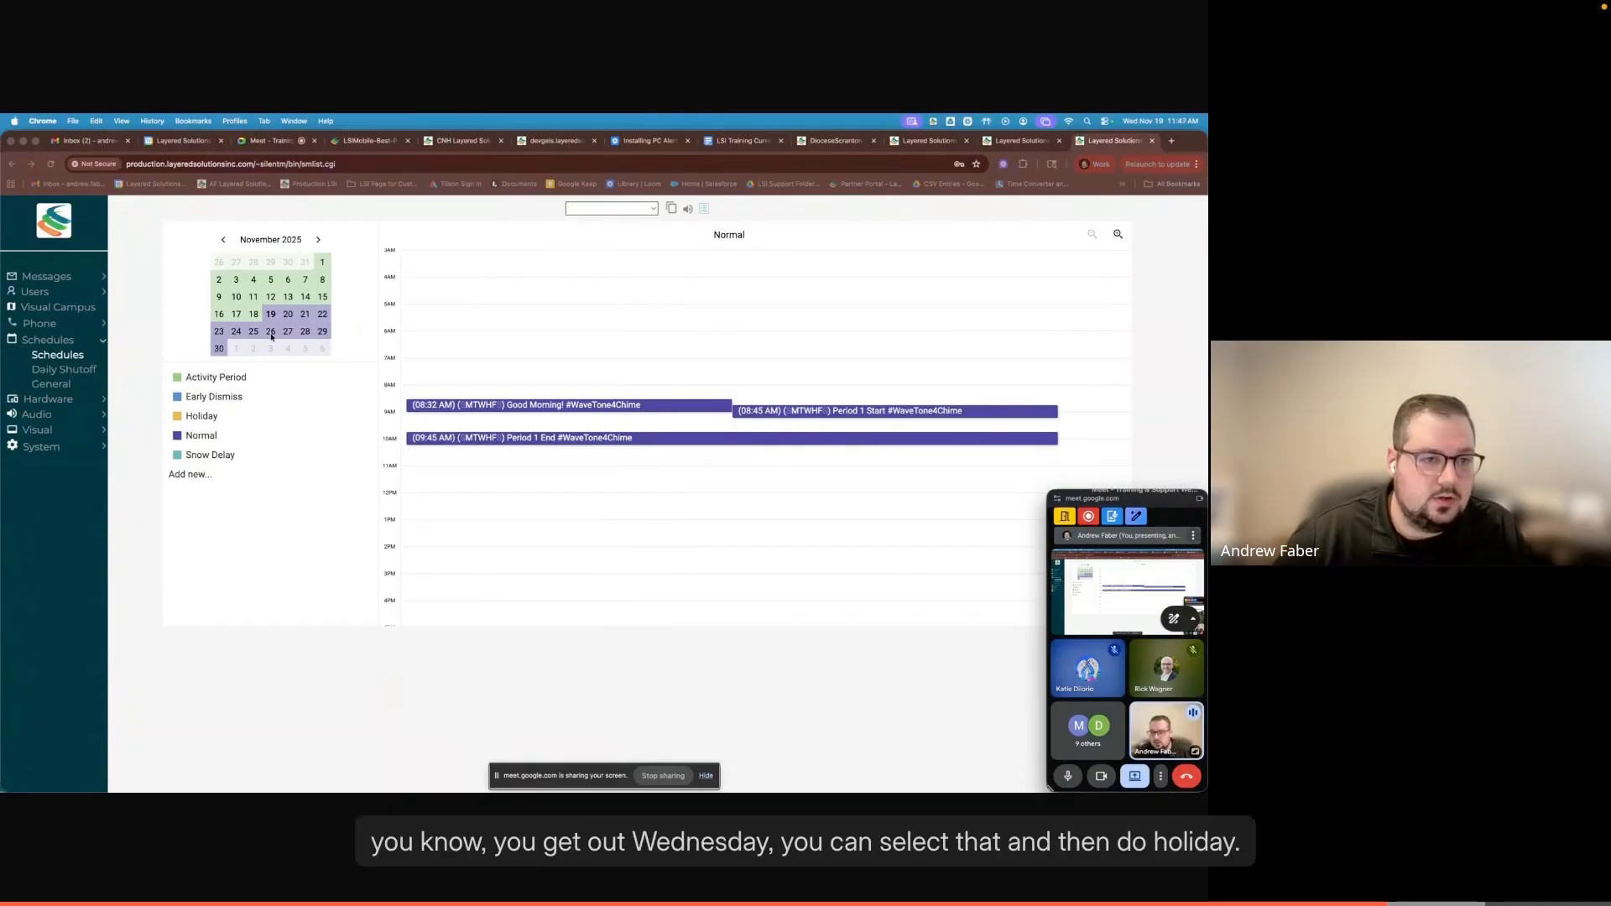
- Assign the Holiday schedule starting November 26, and set the Normal schedule to resume on December 1
click(272, 338)
click(269, 335)
click(288, 403)
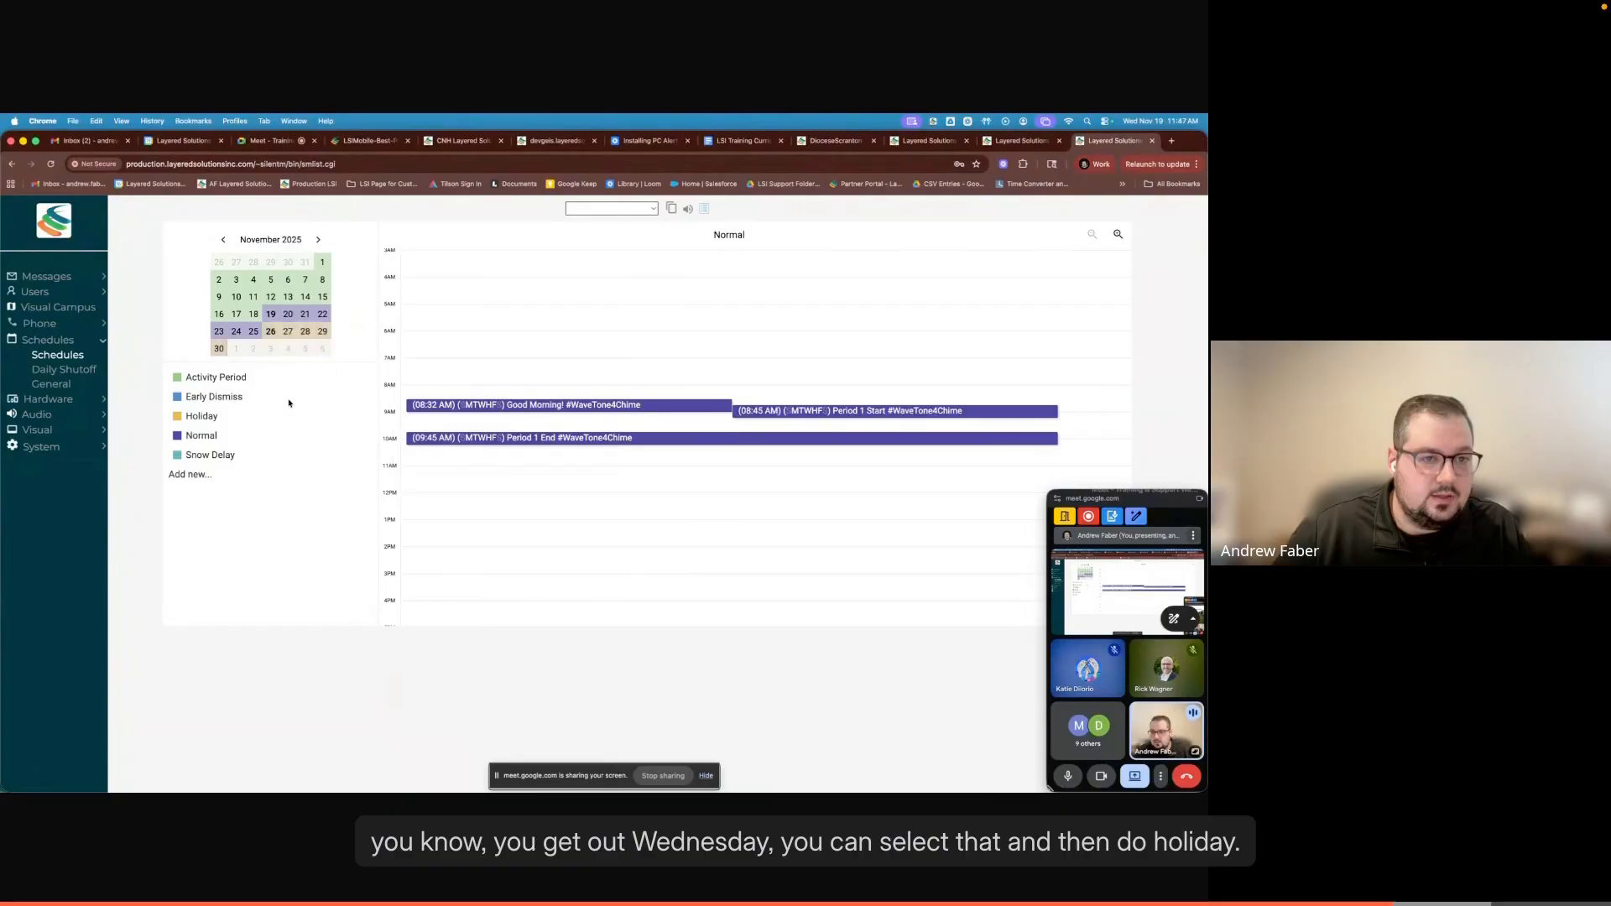
click(235, 350)
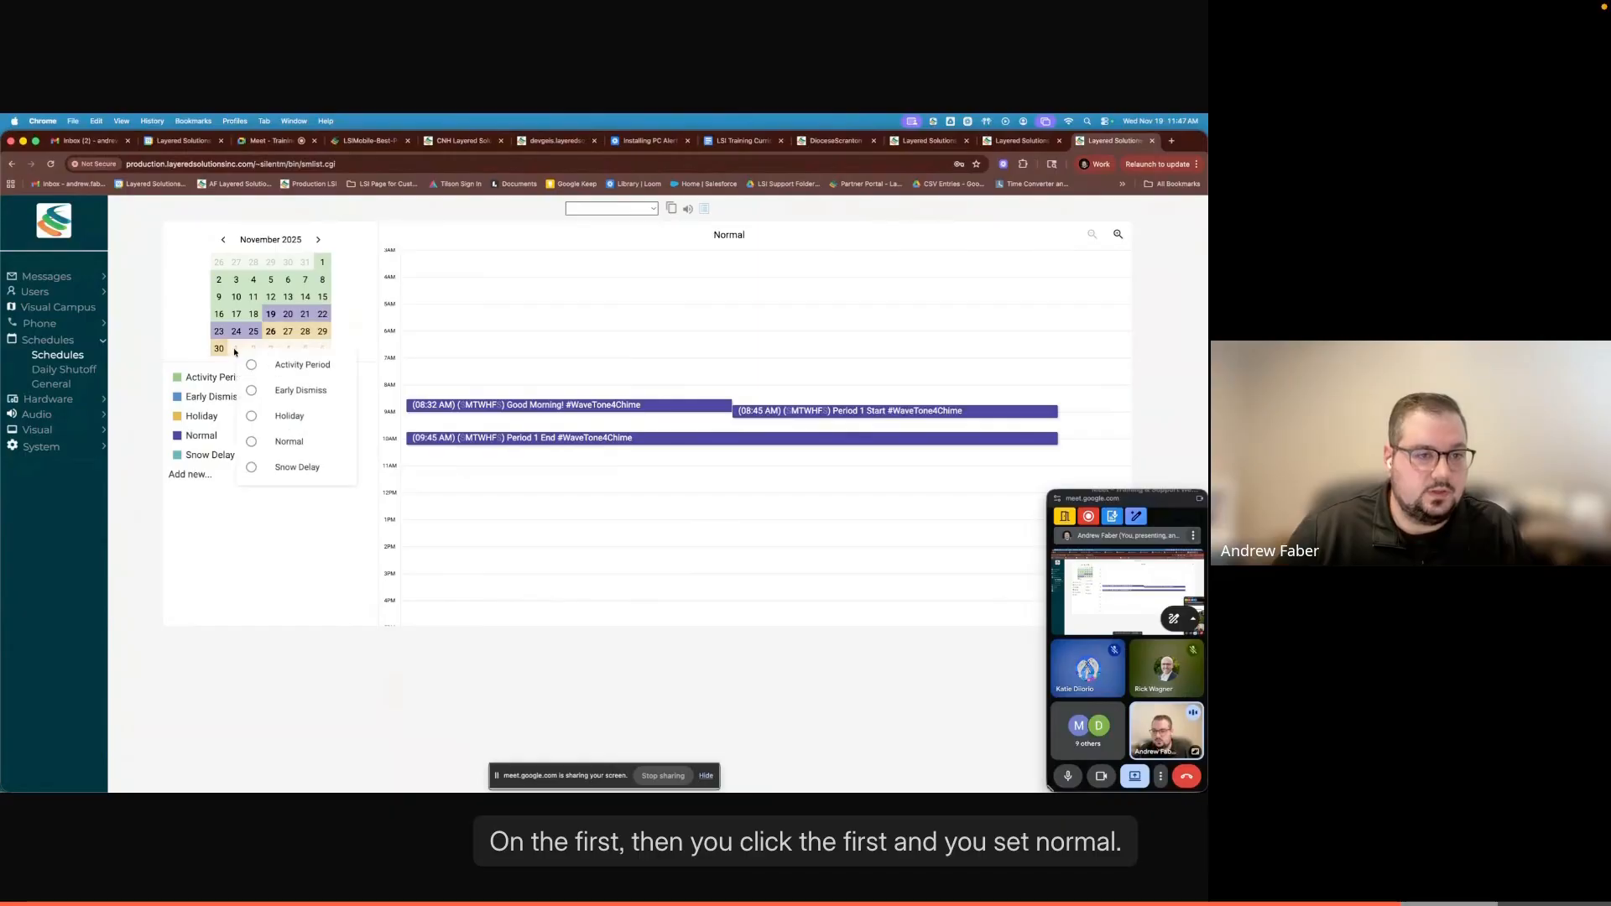
click(253, 443)
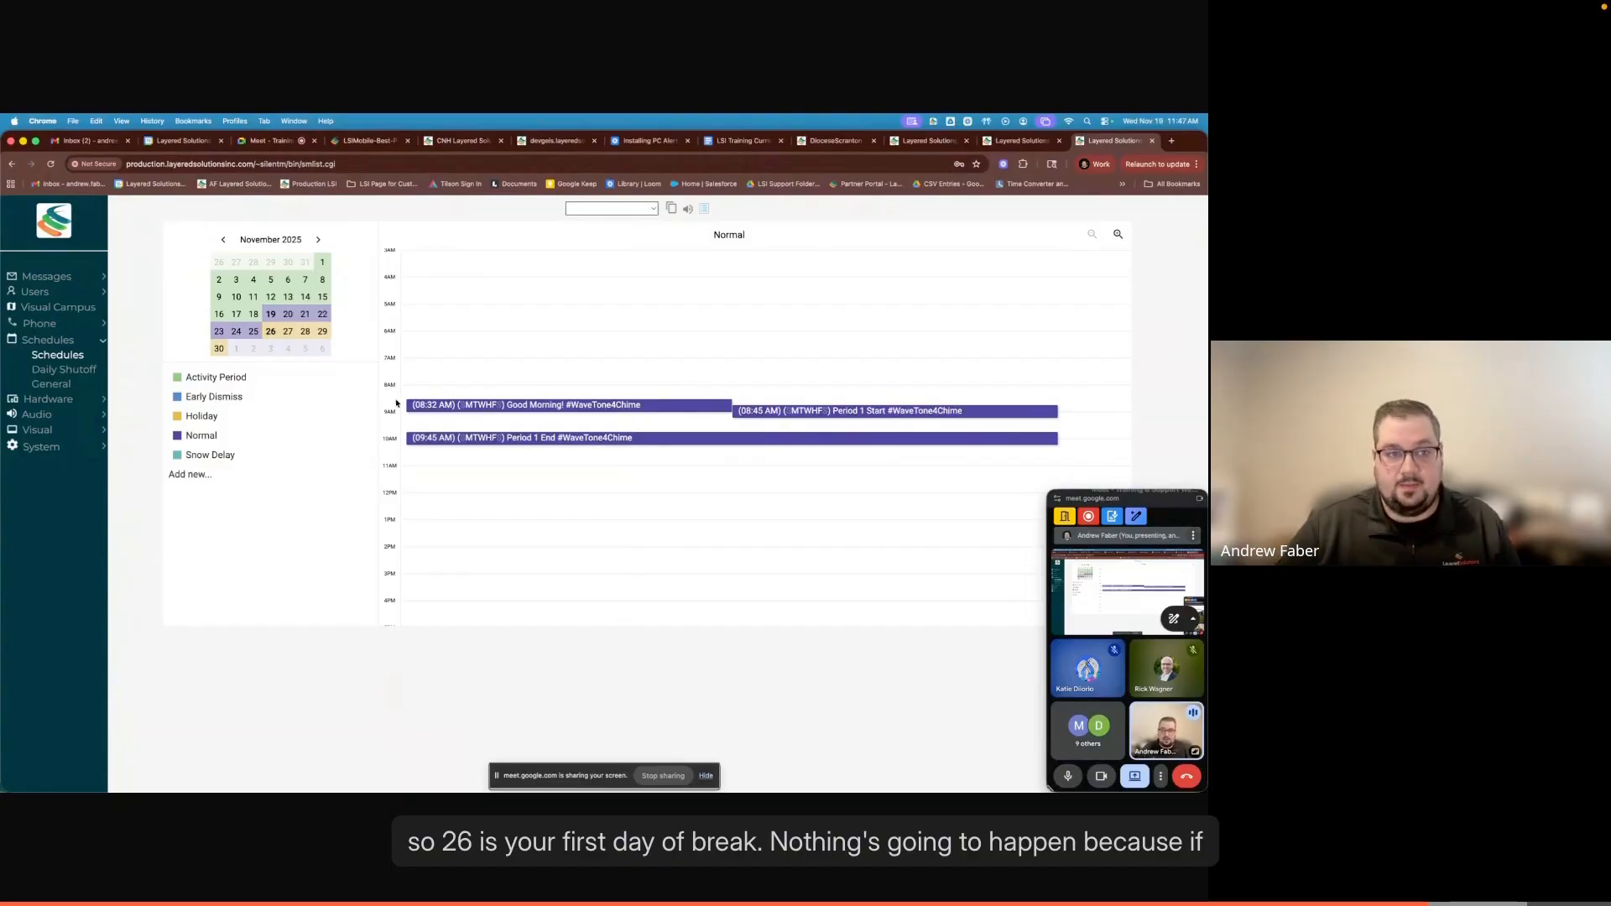
- Display the Holiday schedule and check its timeline for events, then check the schedule assignments on the December 2025 calendar
click(195, 417)
scroll(649, 369, down, 5)
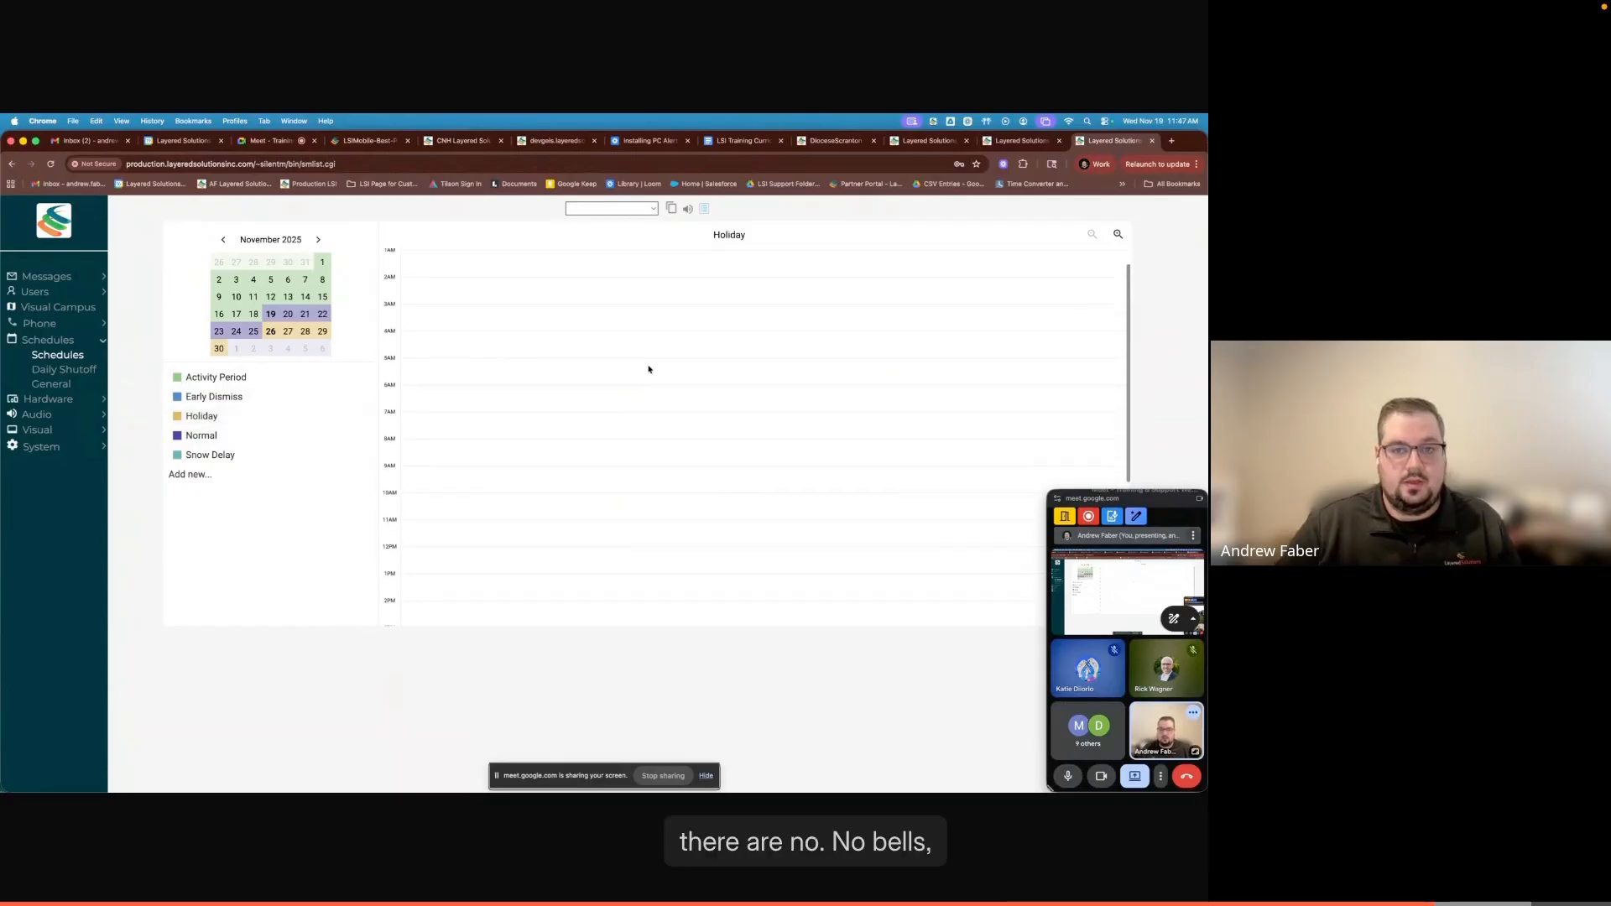
scroll(649, 370, up, 6)
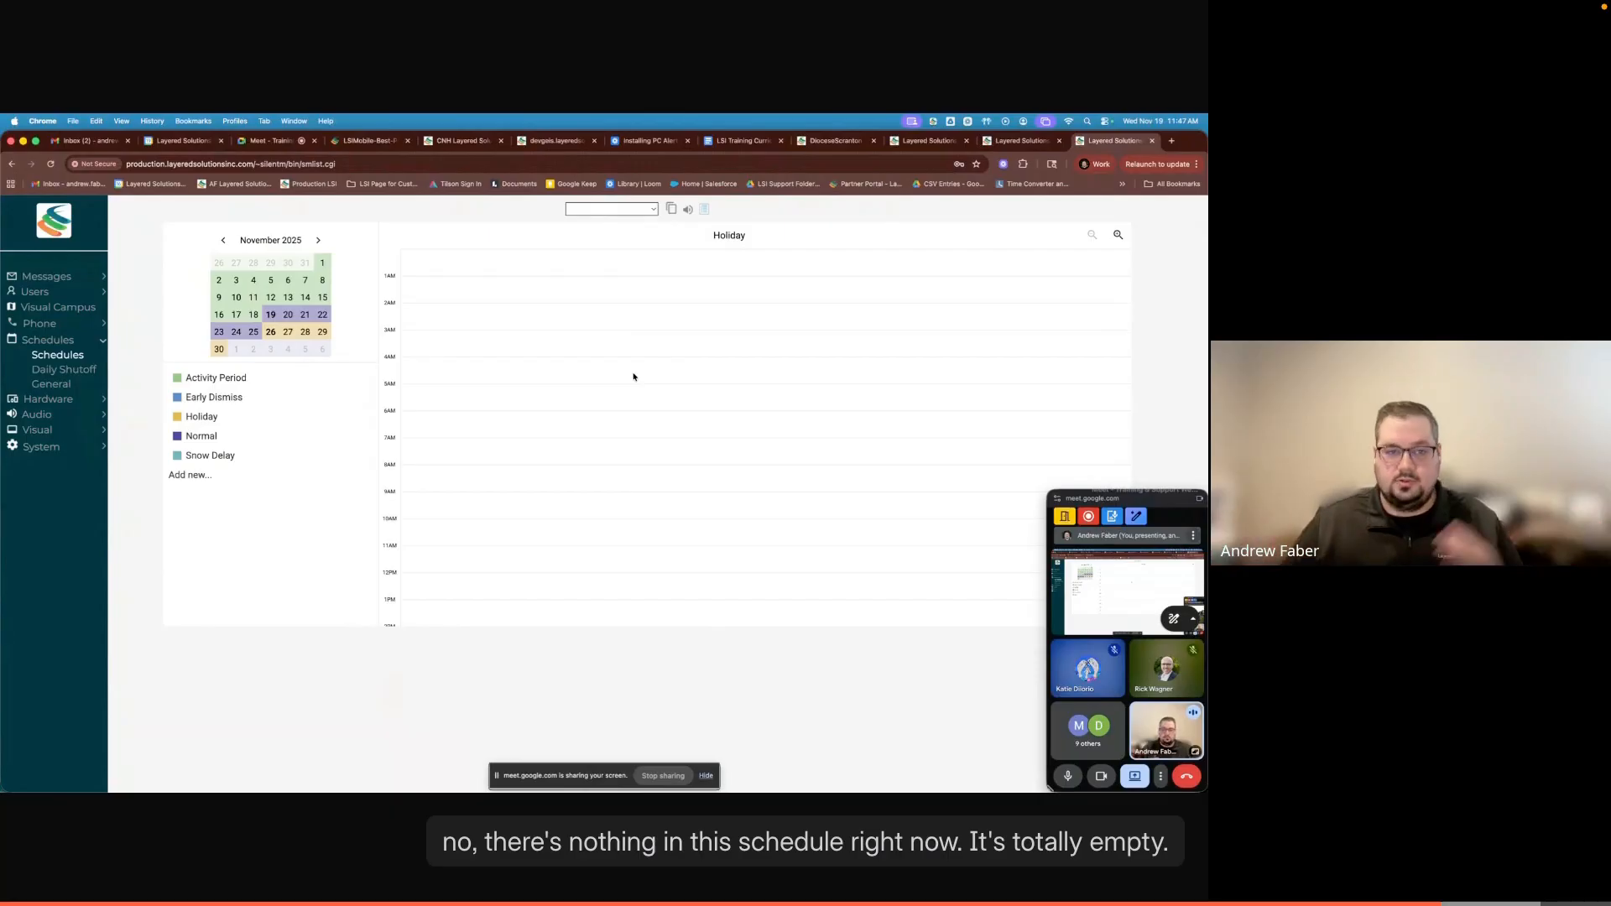
scroll(627, 393, down, 3)
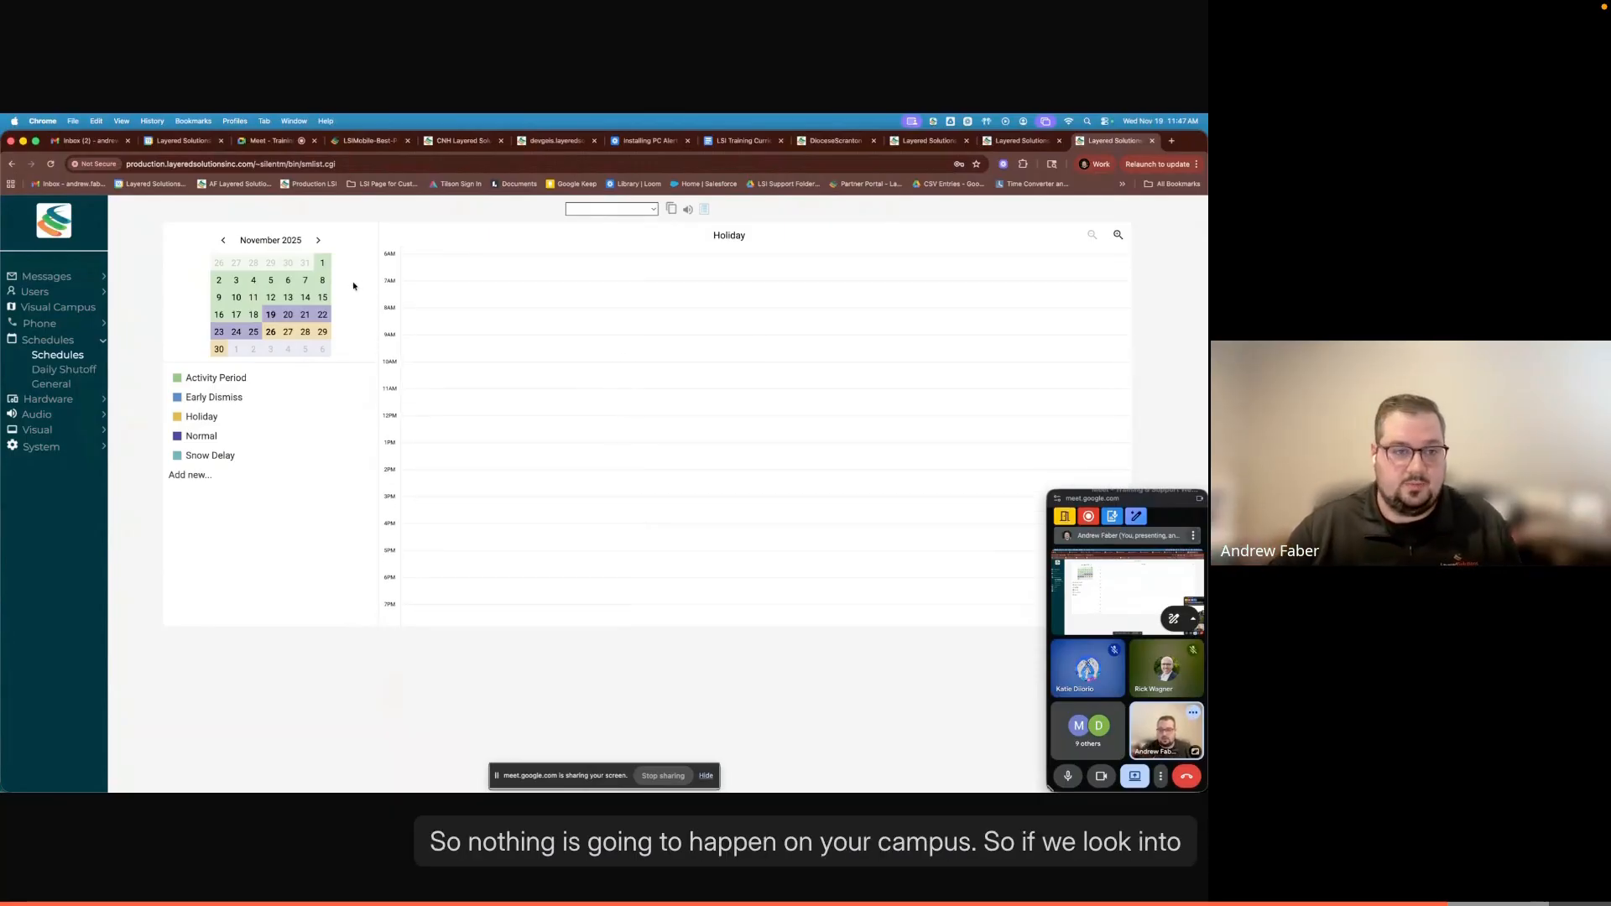
click(319, 242)
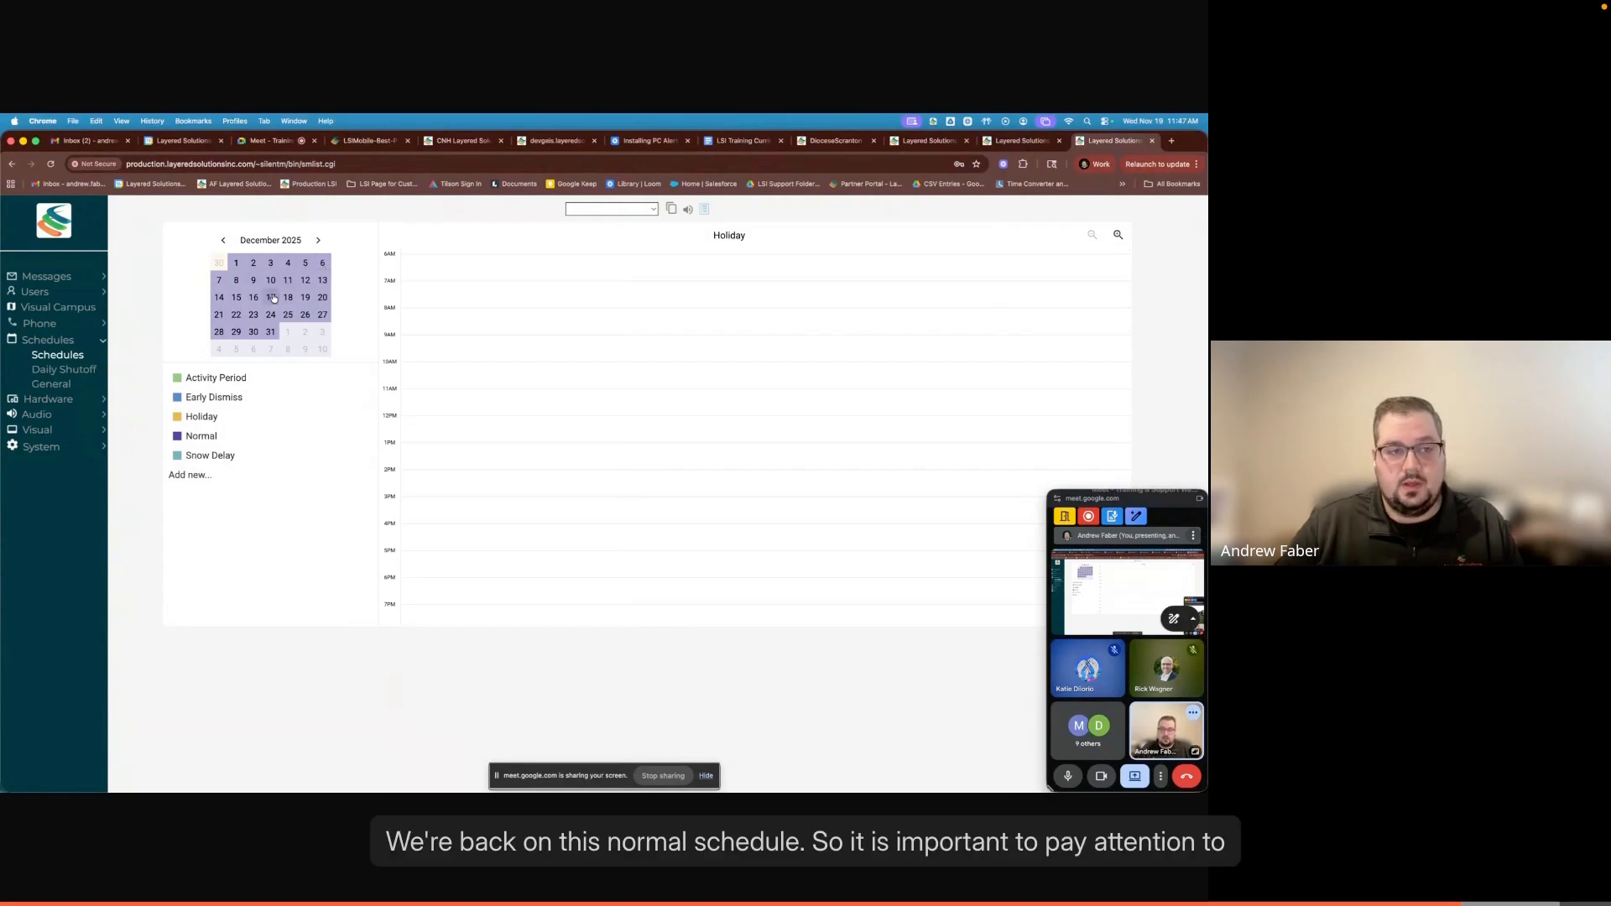
click(224, 241)
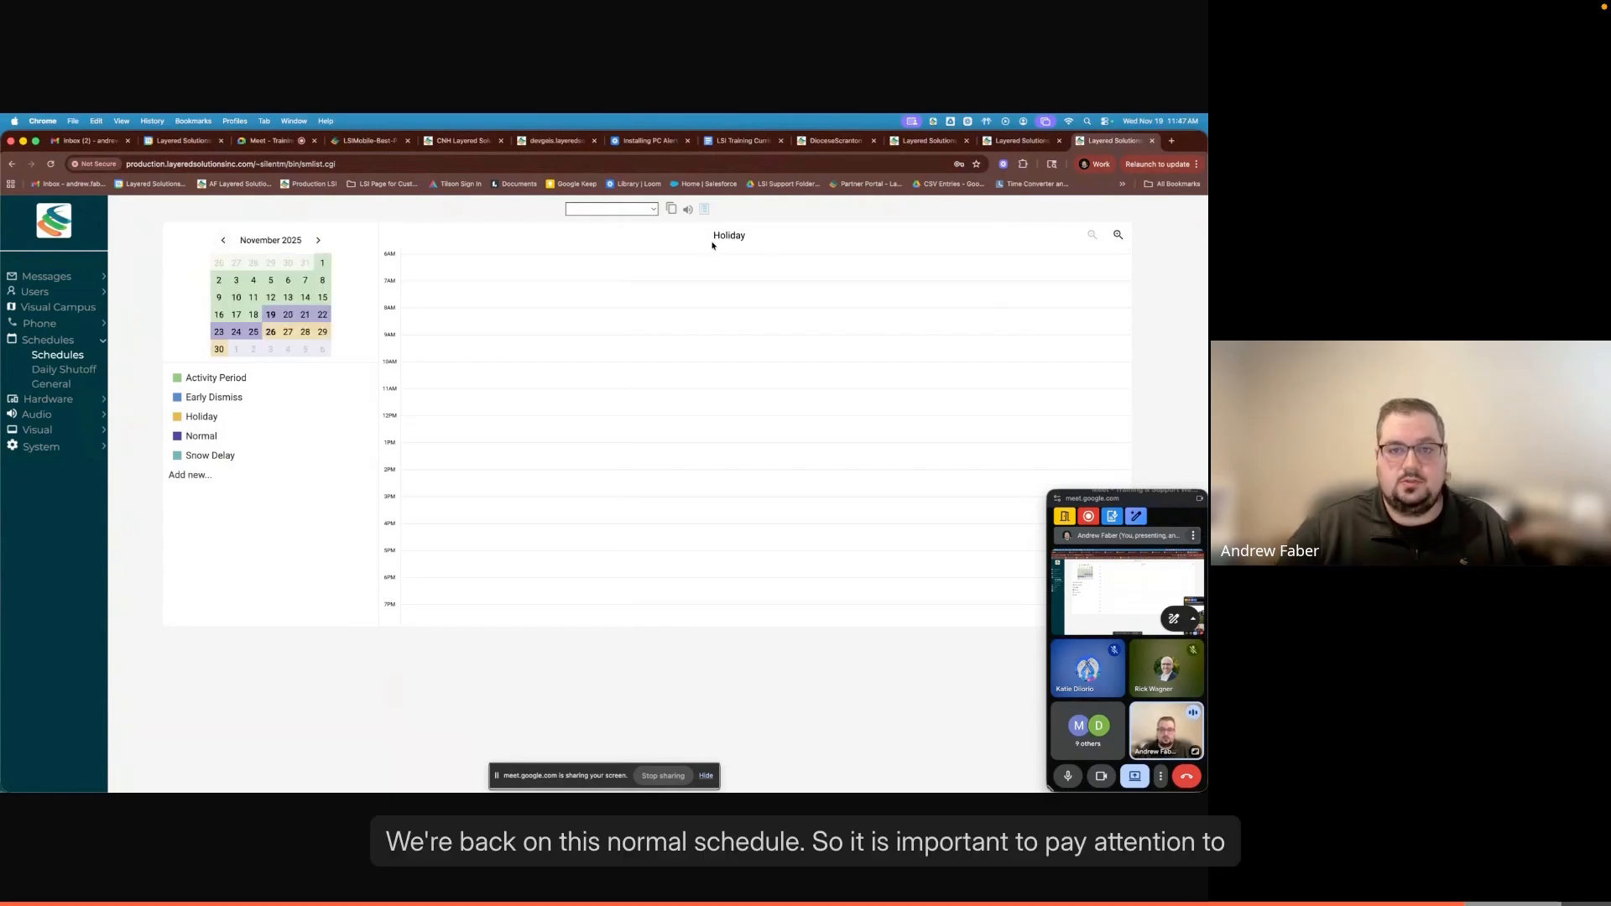
drag(715, 244, 758, 241)
scroll(723, 344, up, 2)
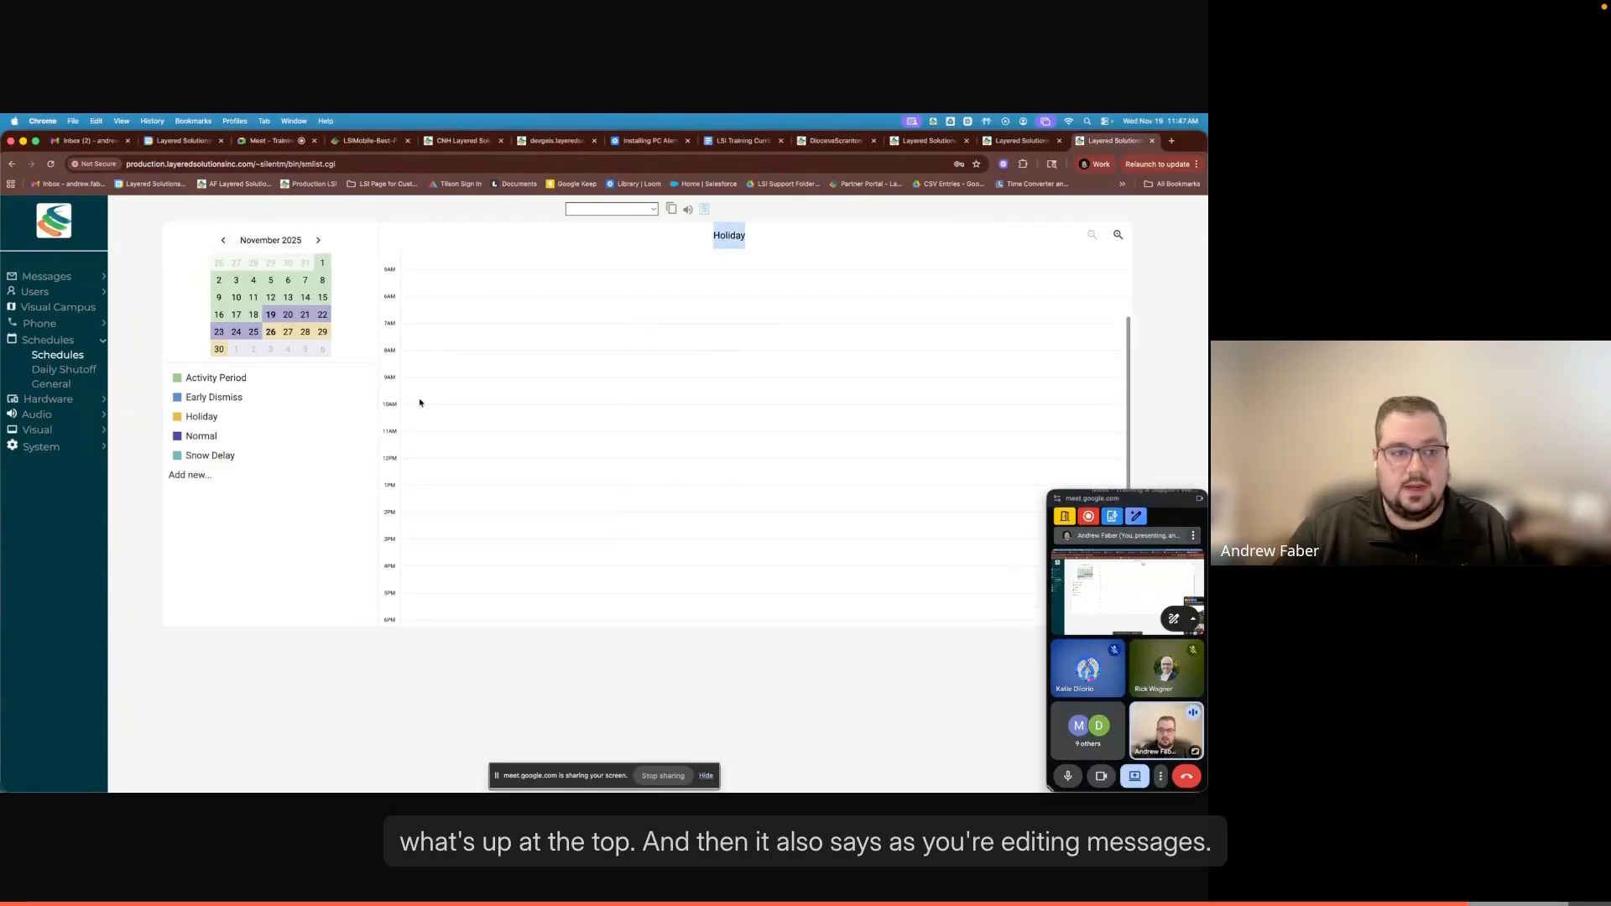
click(561, 396)
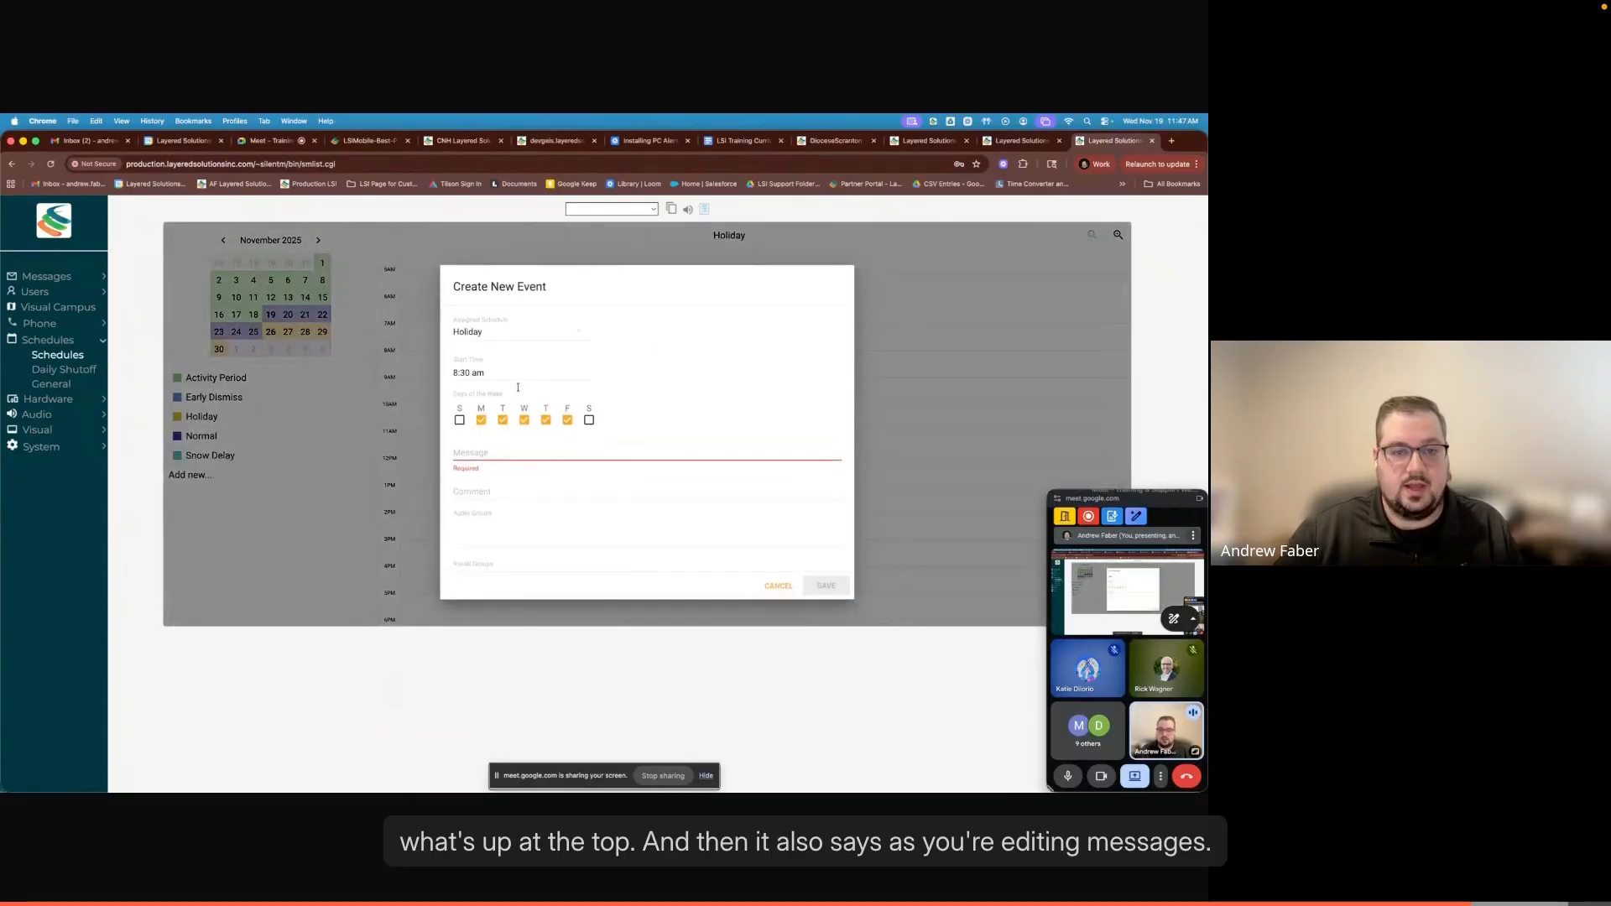
click(778, 585)
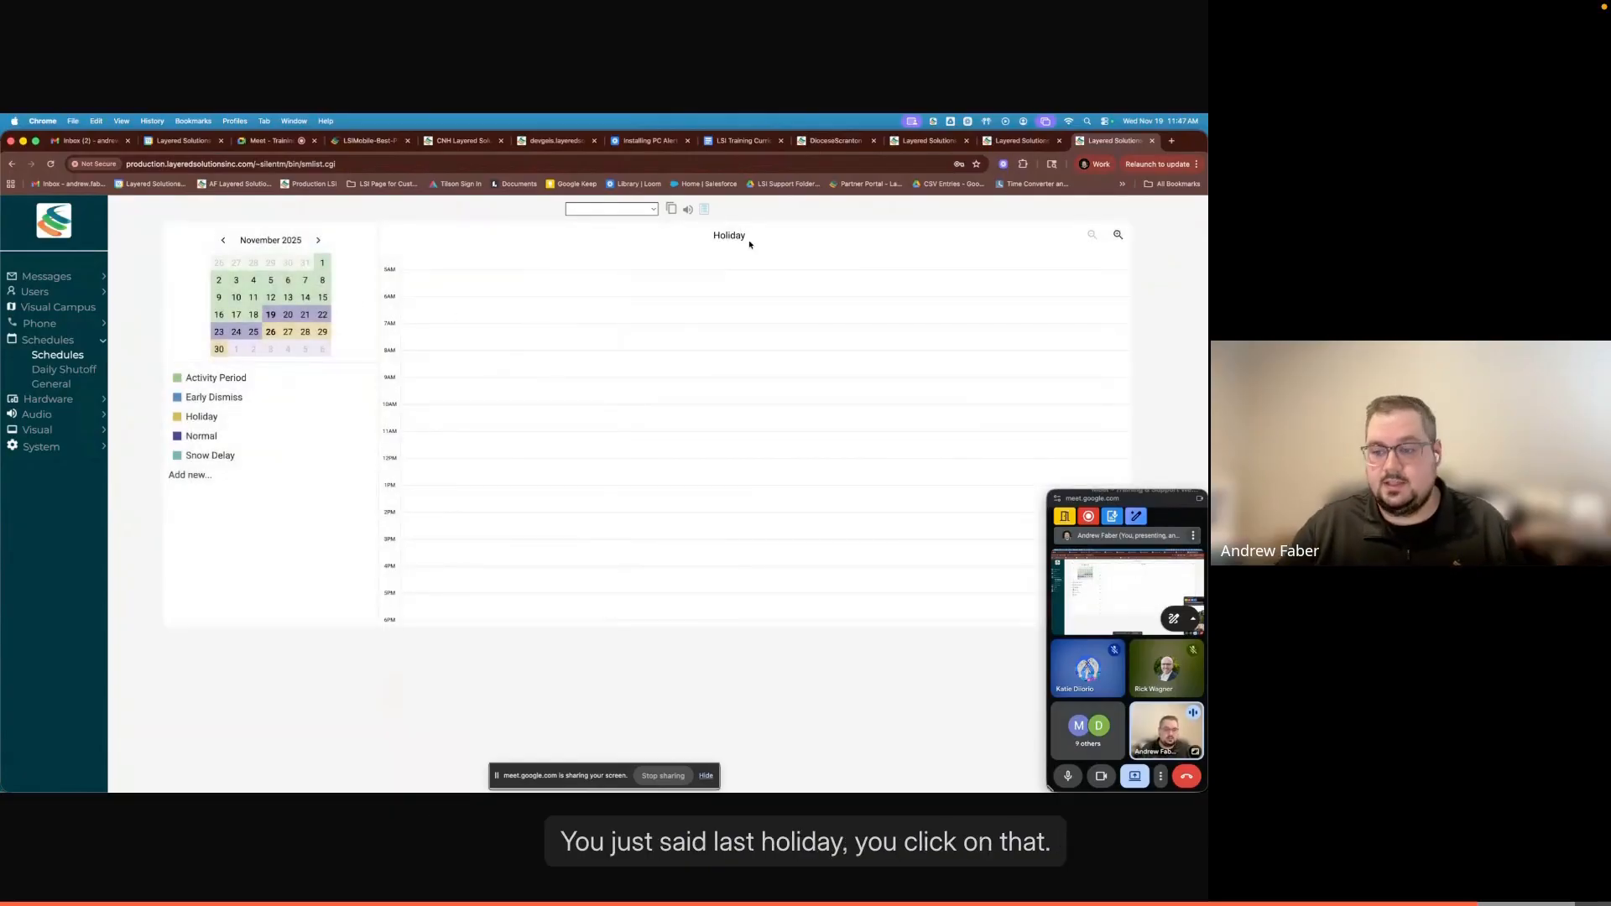
click(502, 386)
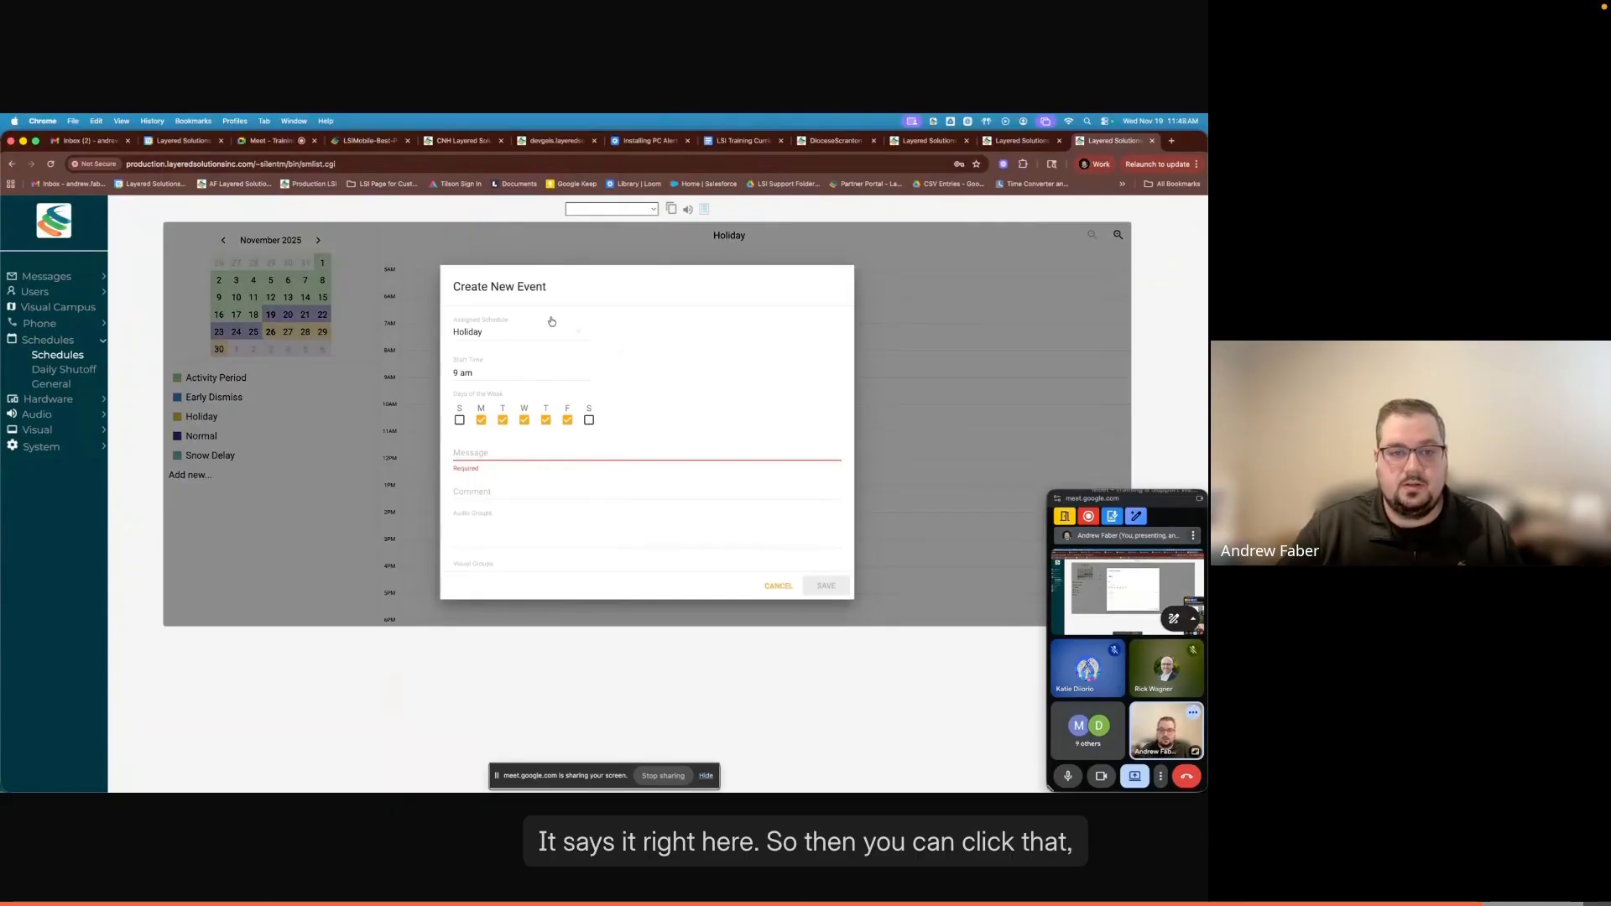
click(577, 334)
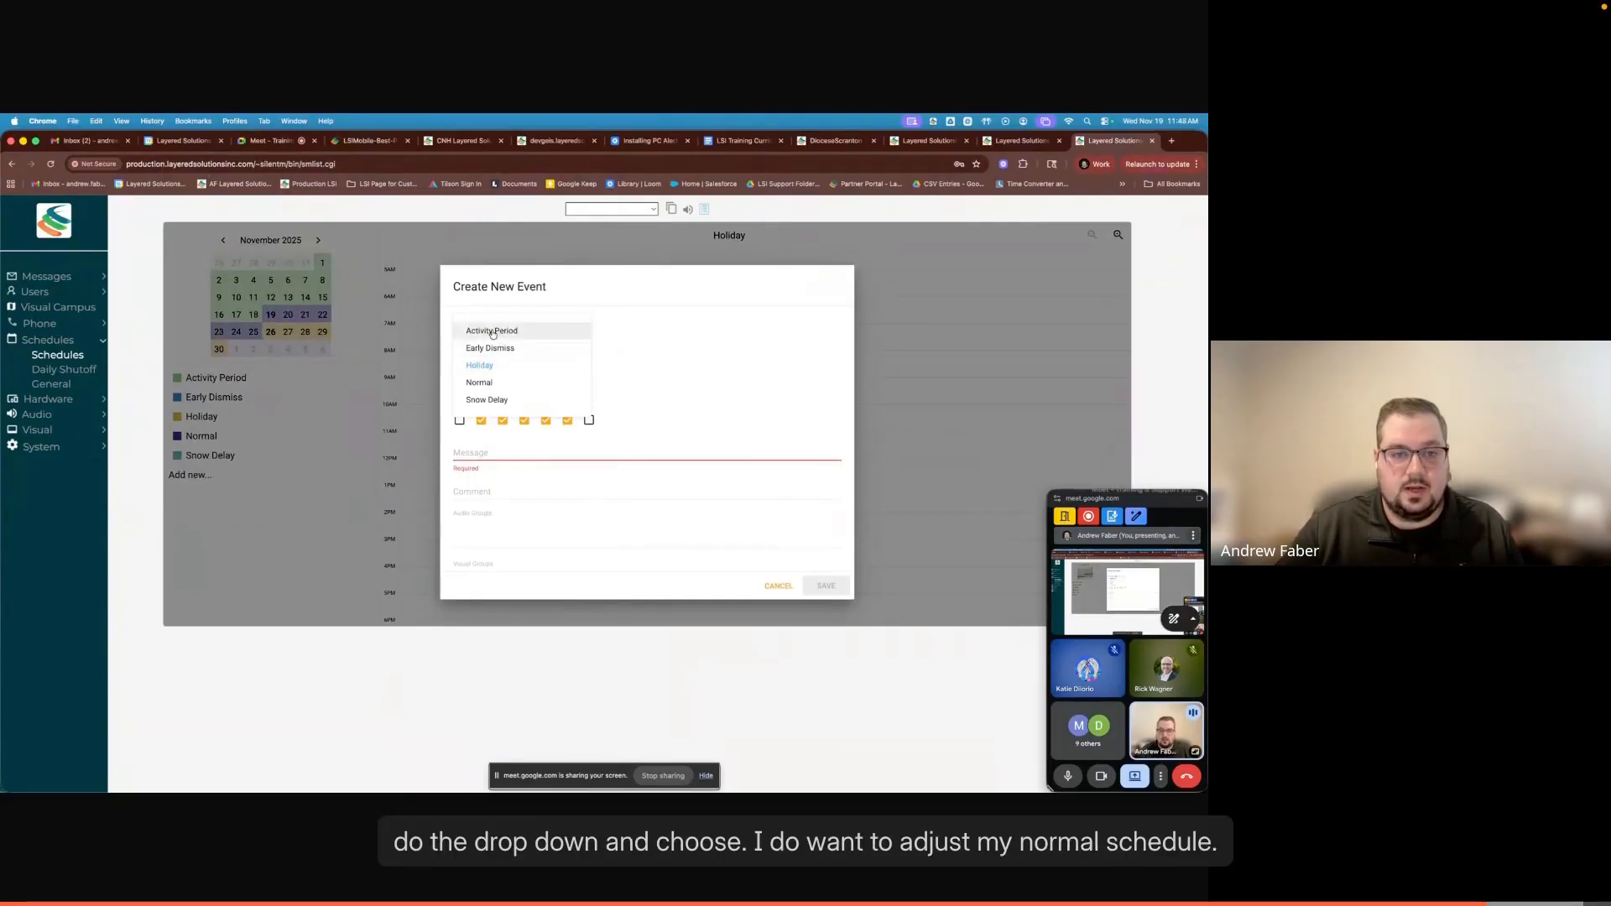
click(484, 383)
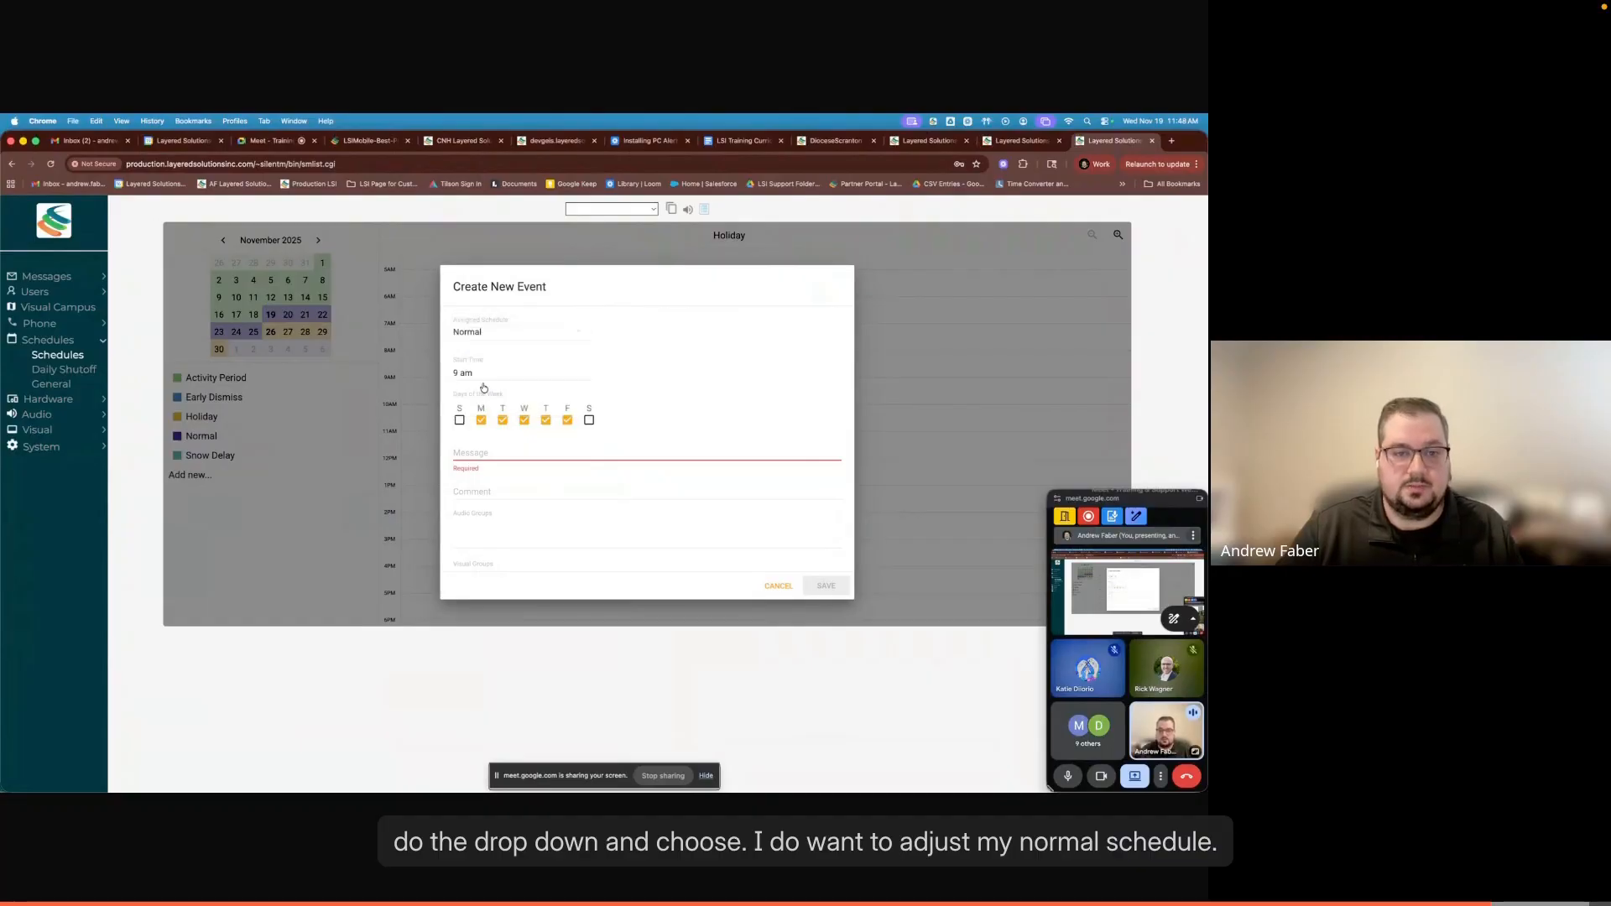
click(777, 585)
- Display the Normal schedule and enlarge its timeline to examine the closely spaced morning events
click(201, 436)
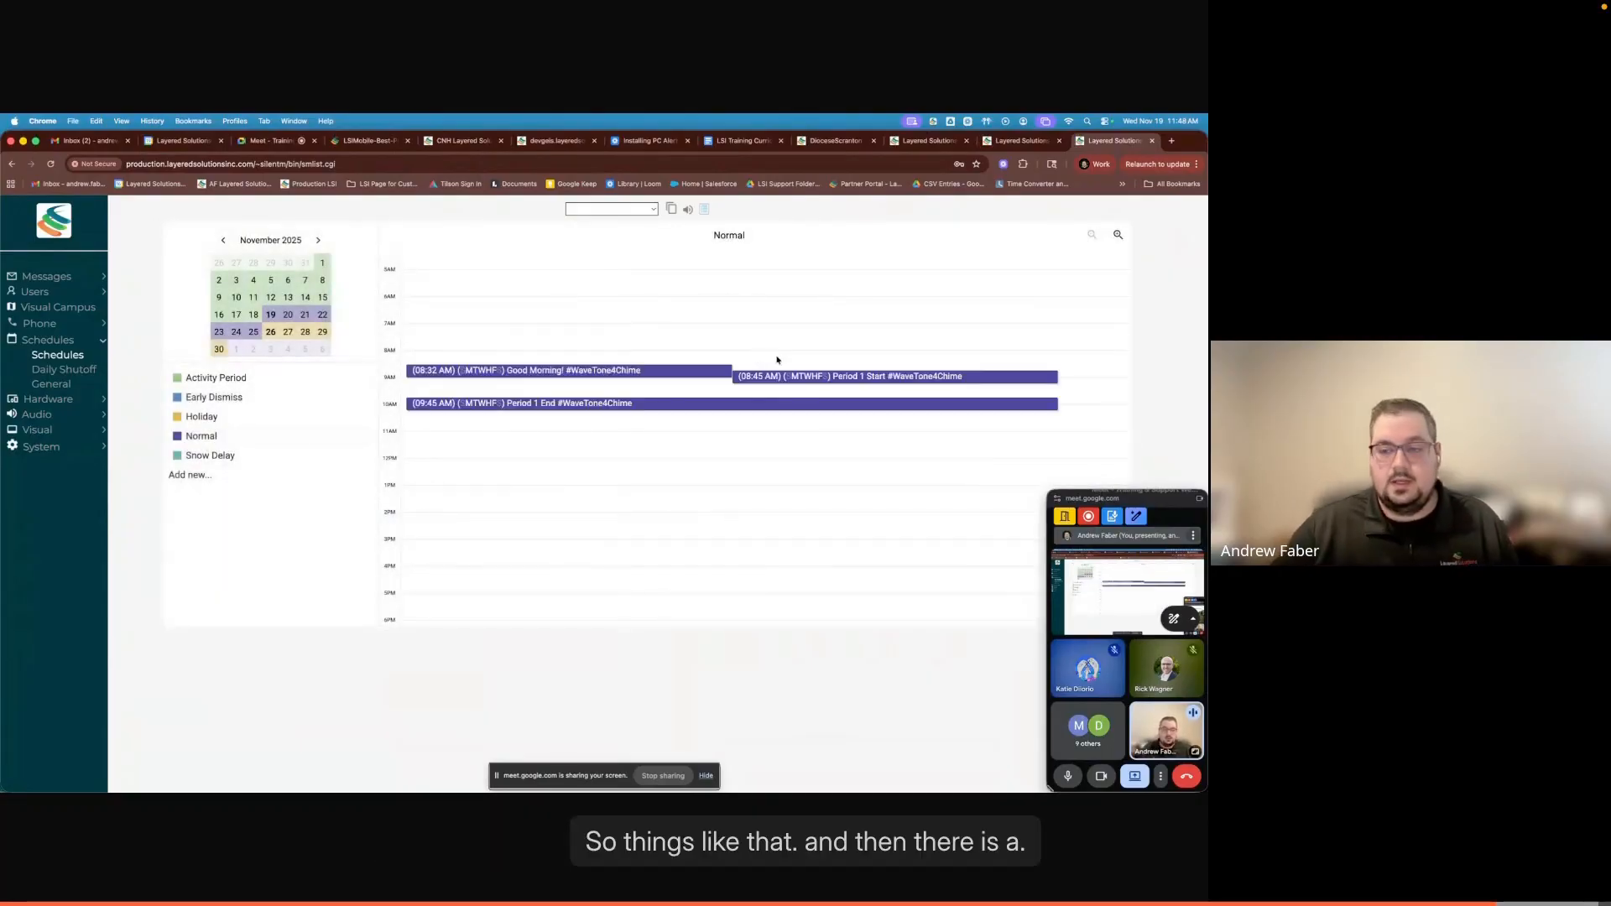
click(1200, 499)
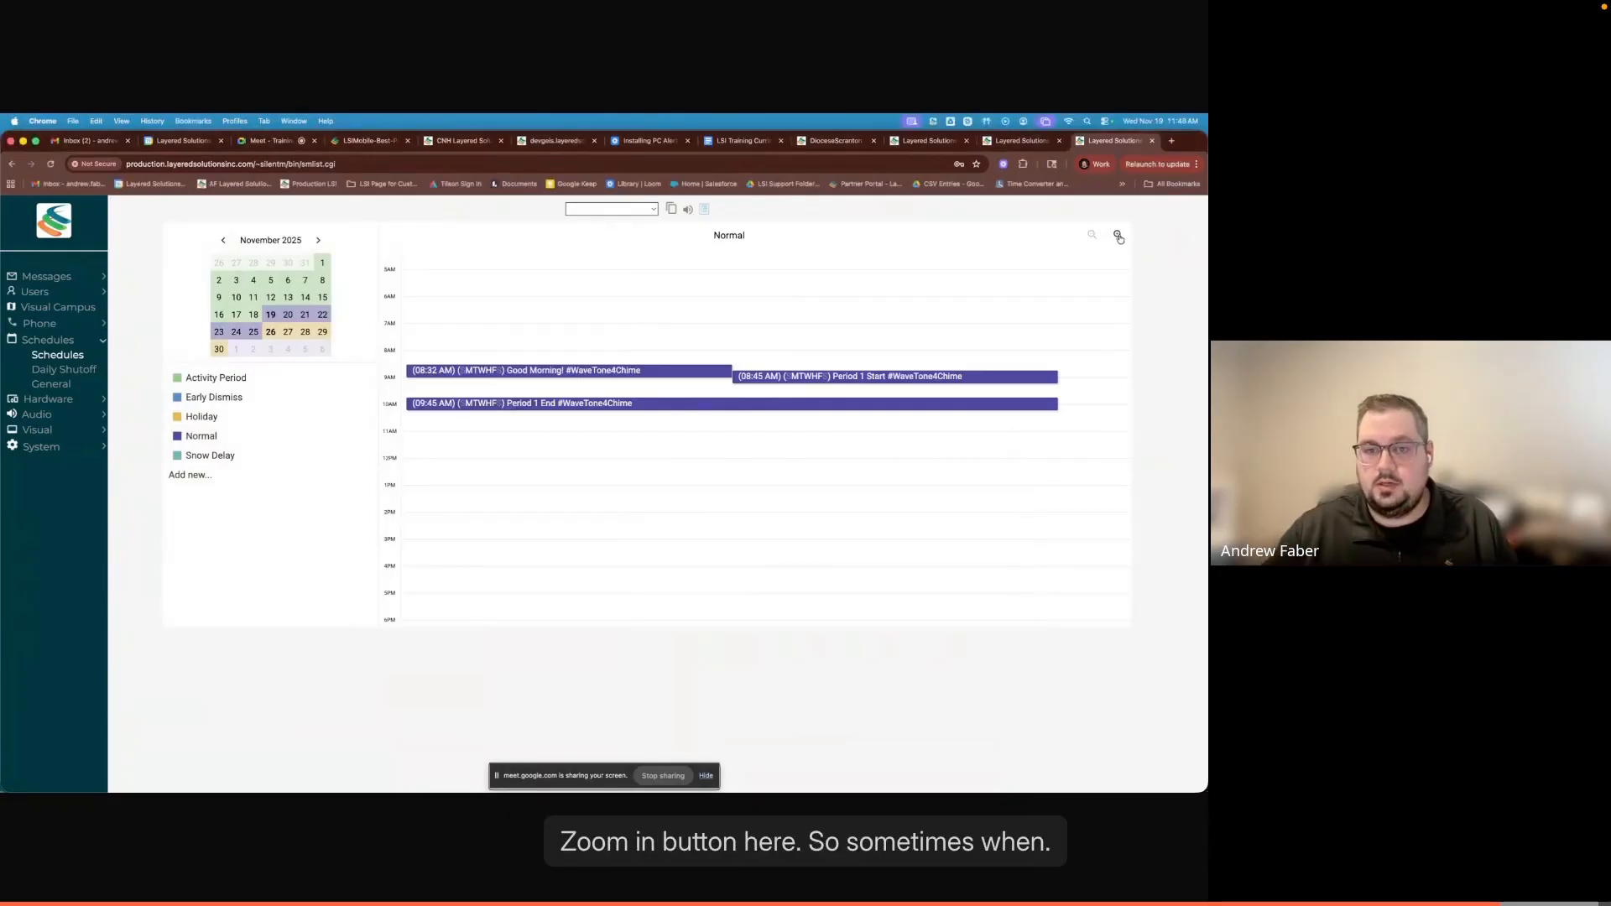
click(1117, 235)
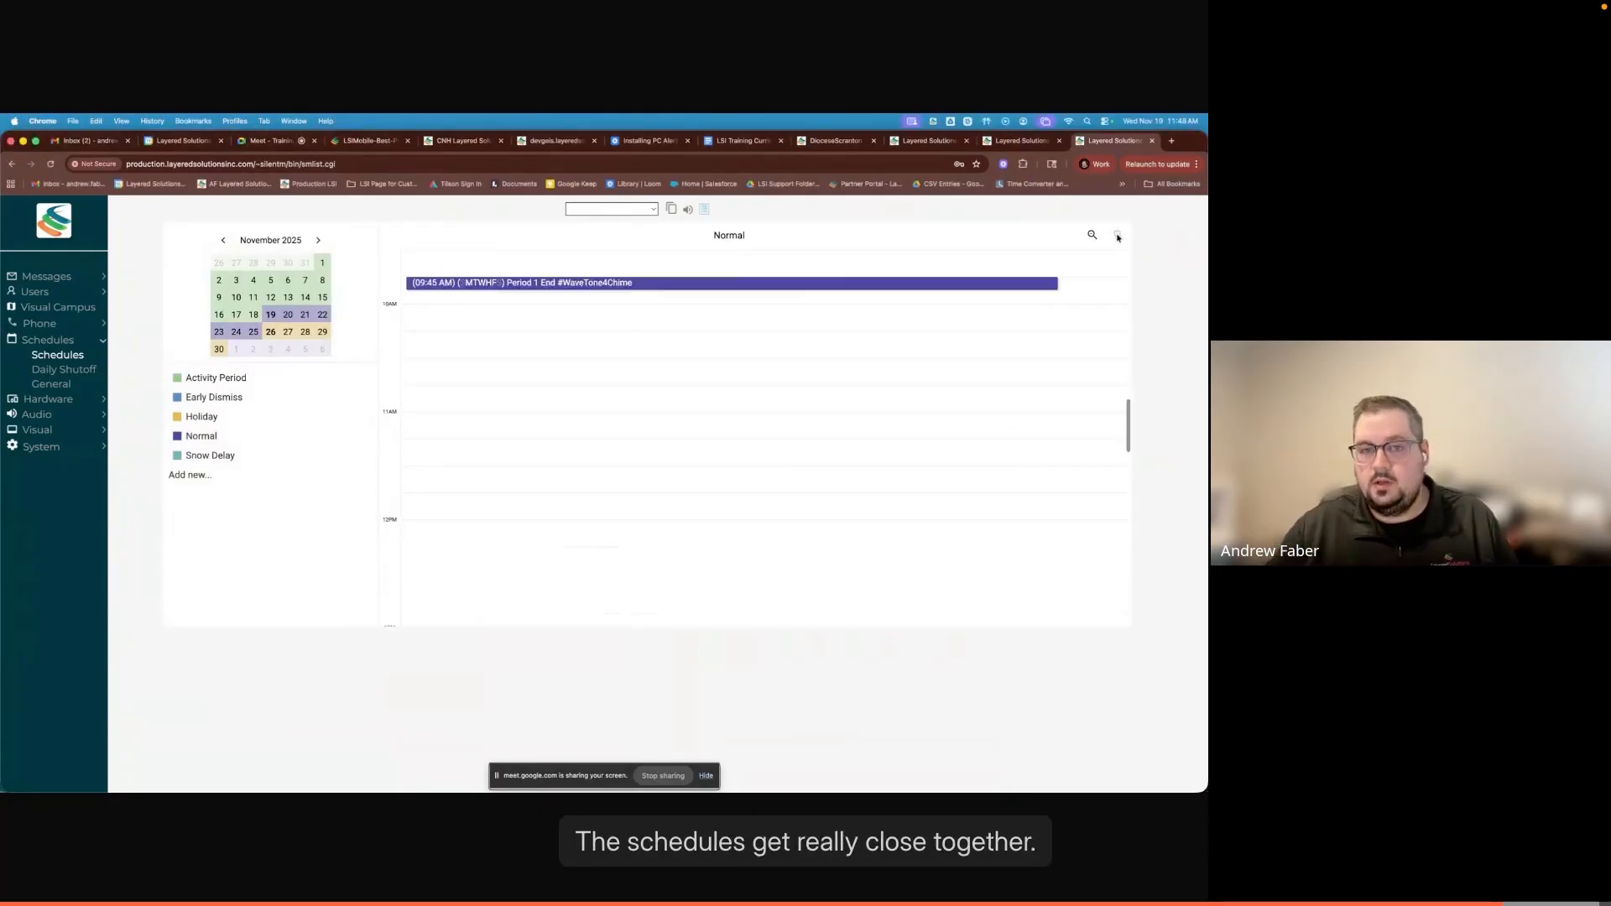
scroll(774, 370, up, 2)
scroll(670, 352, up, 1)
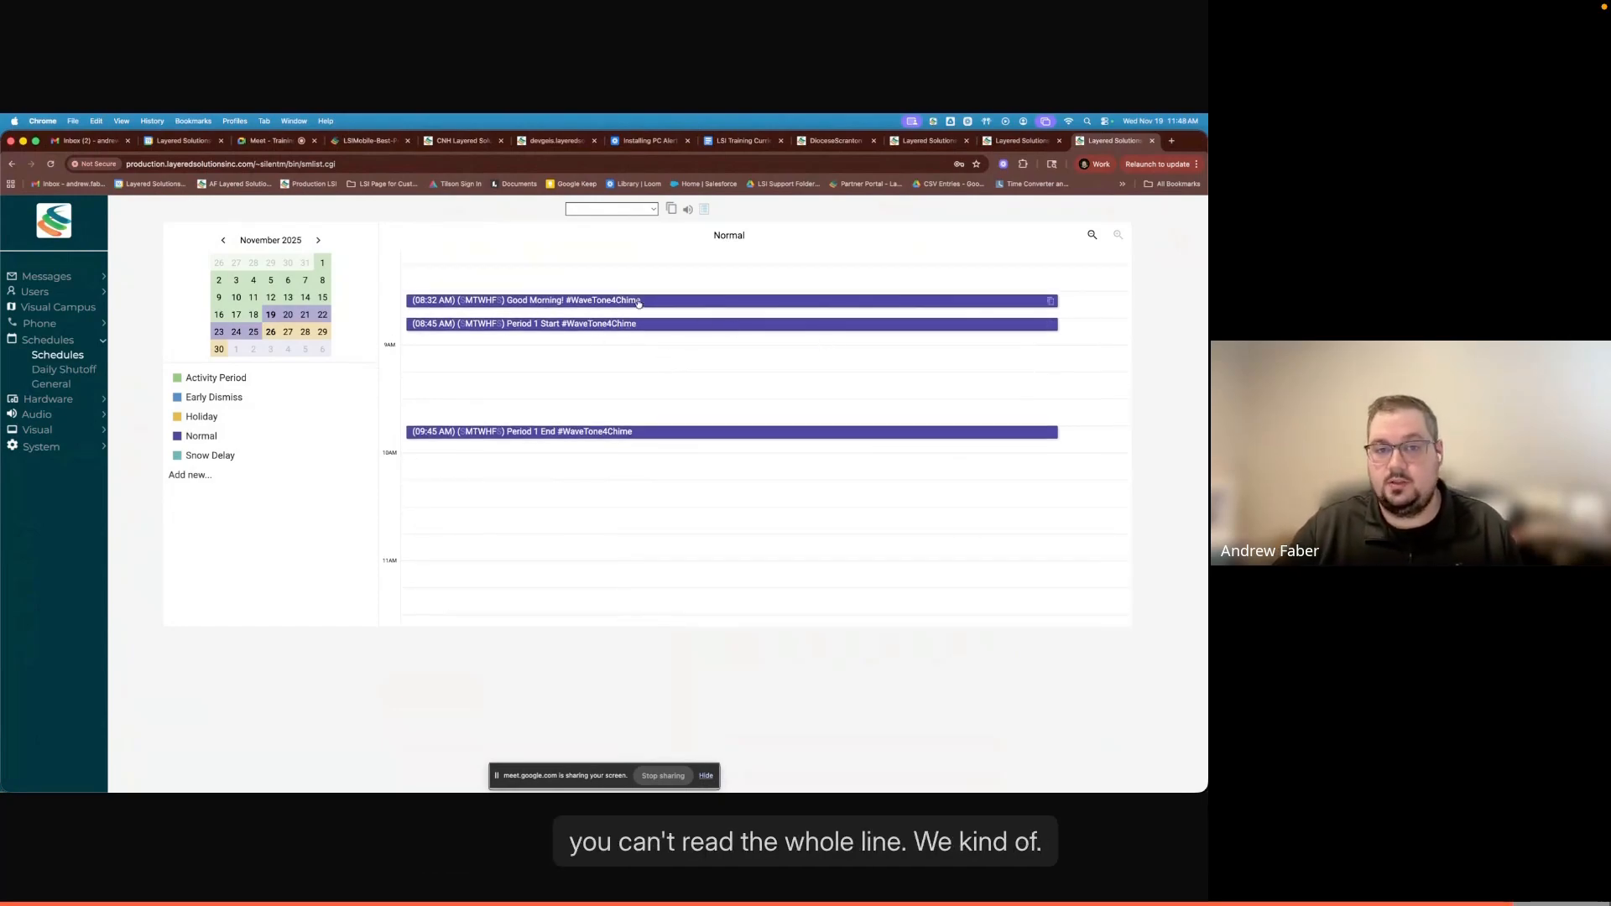
click(1092, 235)
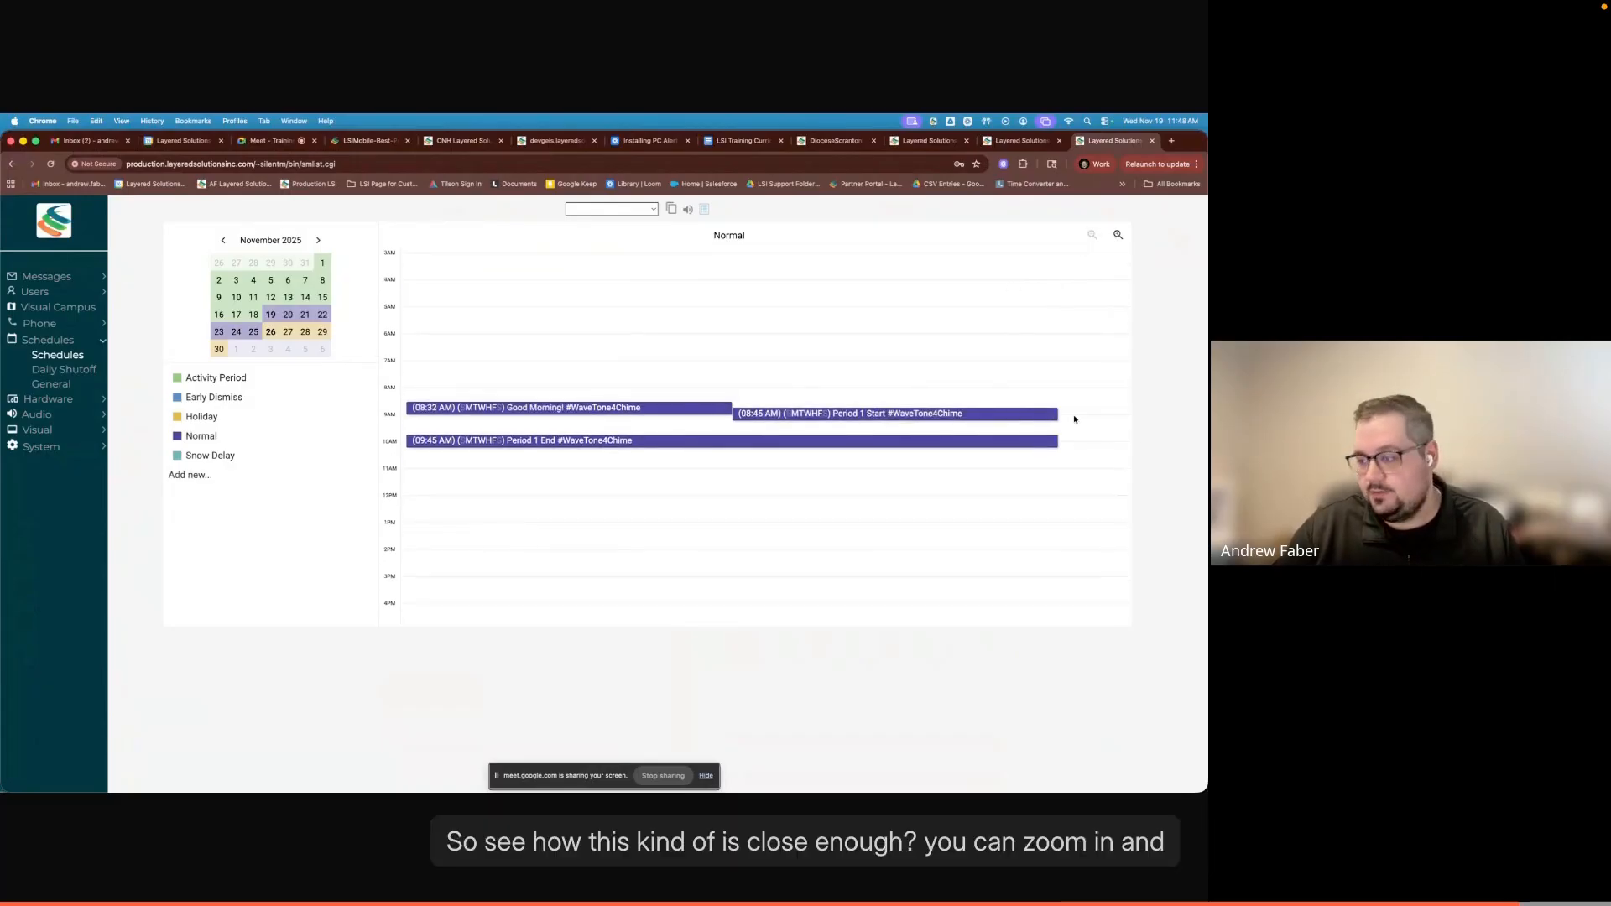
click(1119, 236)
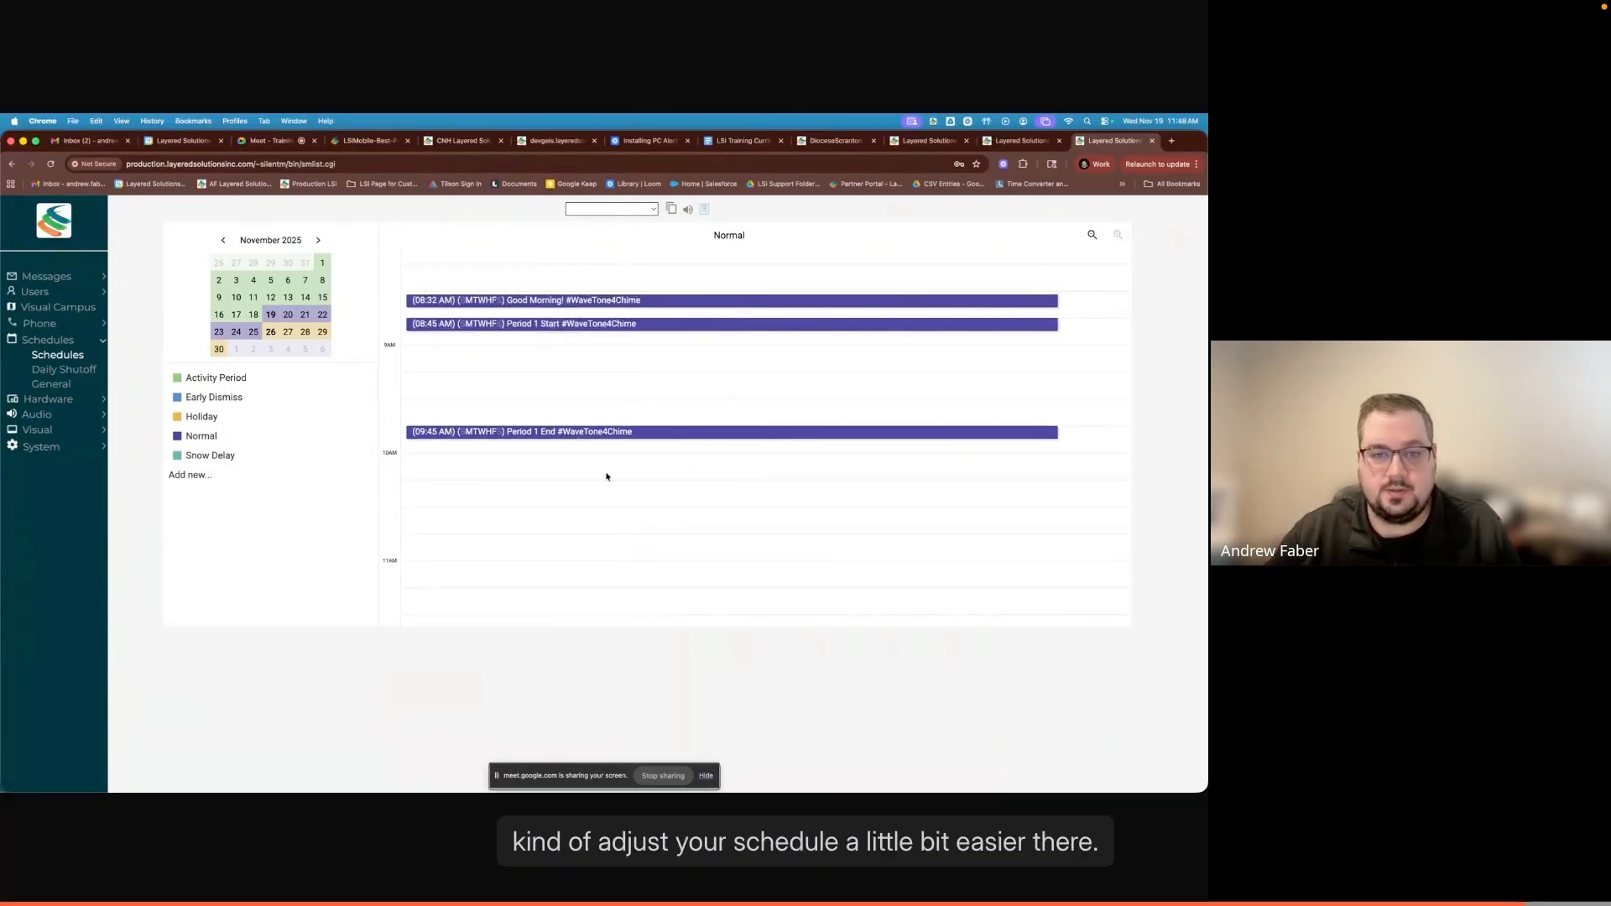
scroll(442, 515, up, 1)
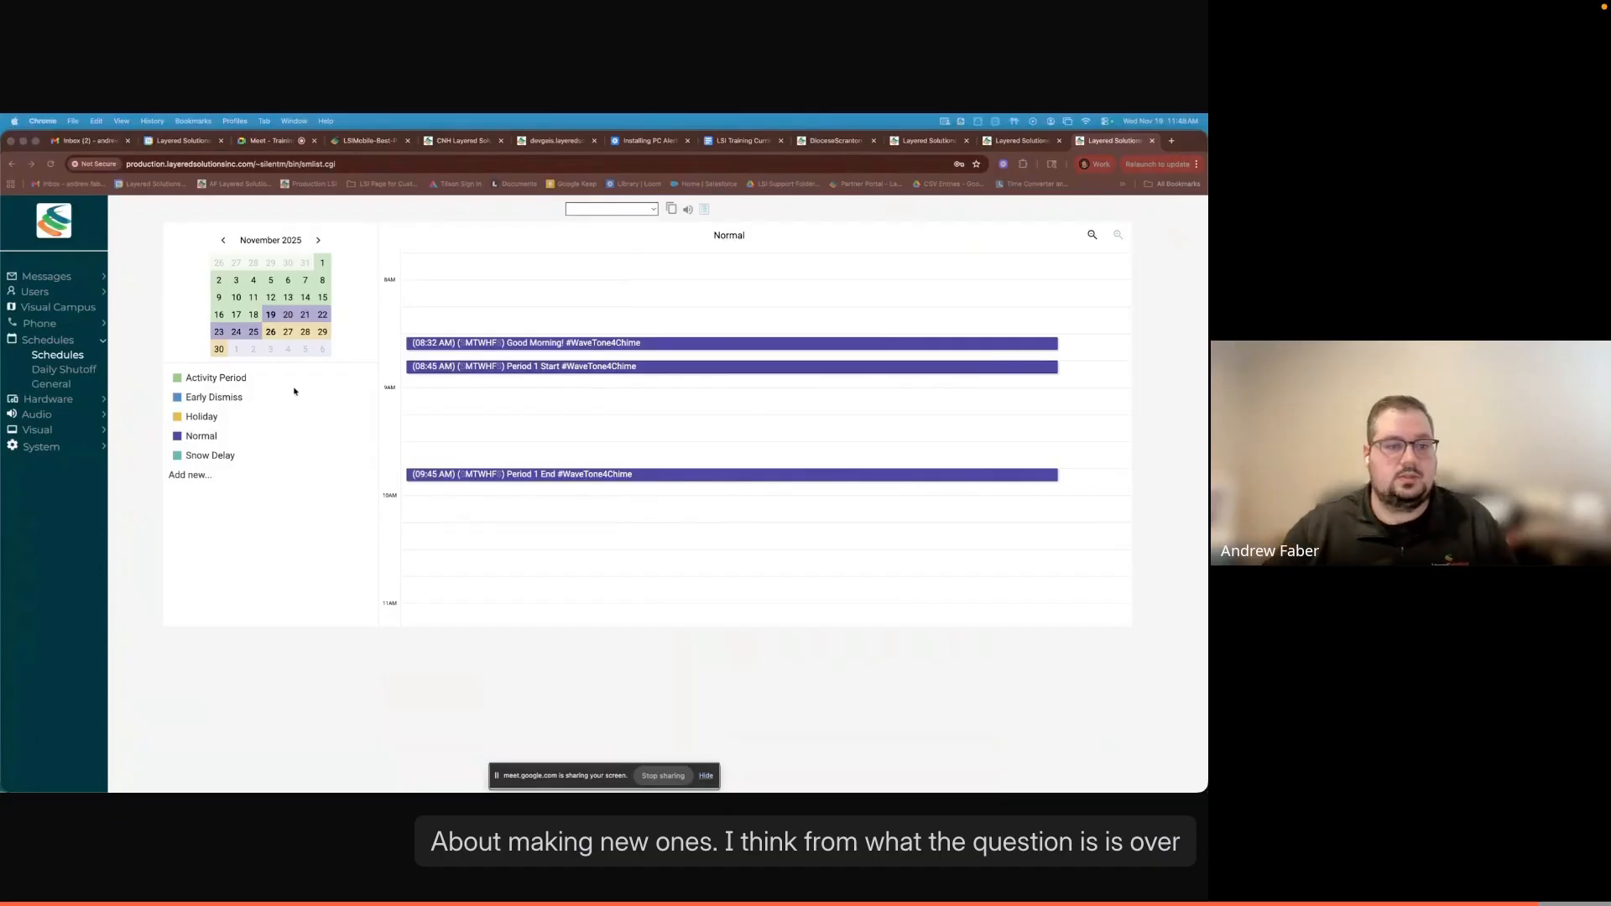
- Add a new schedule named "New Schedule" to the schedule list
click(541, 516)
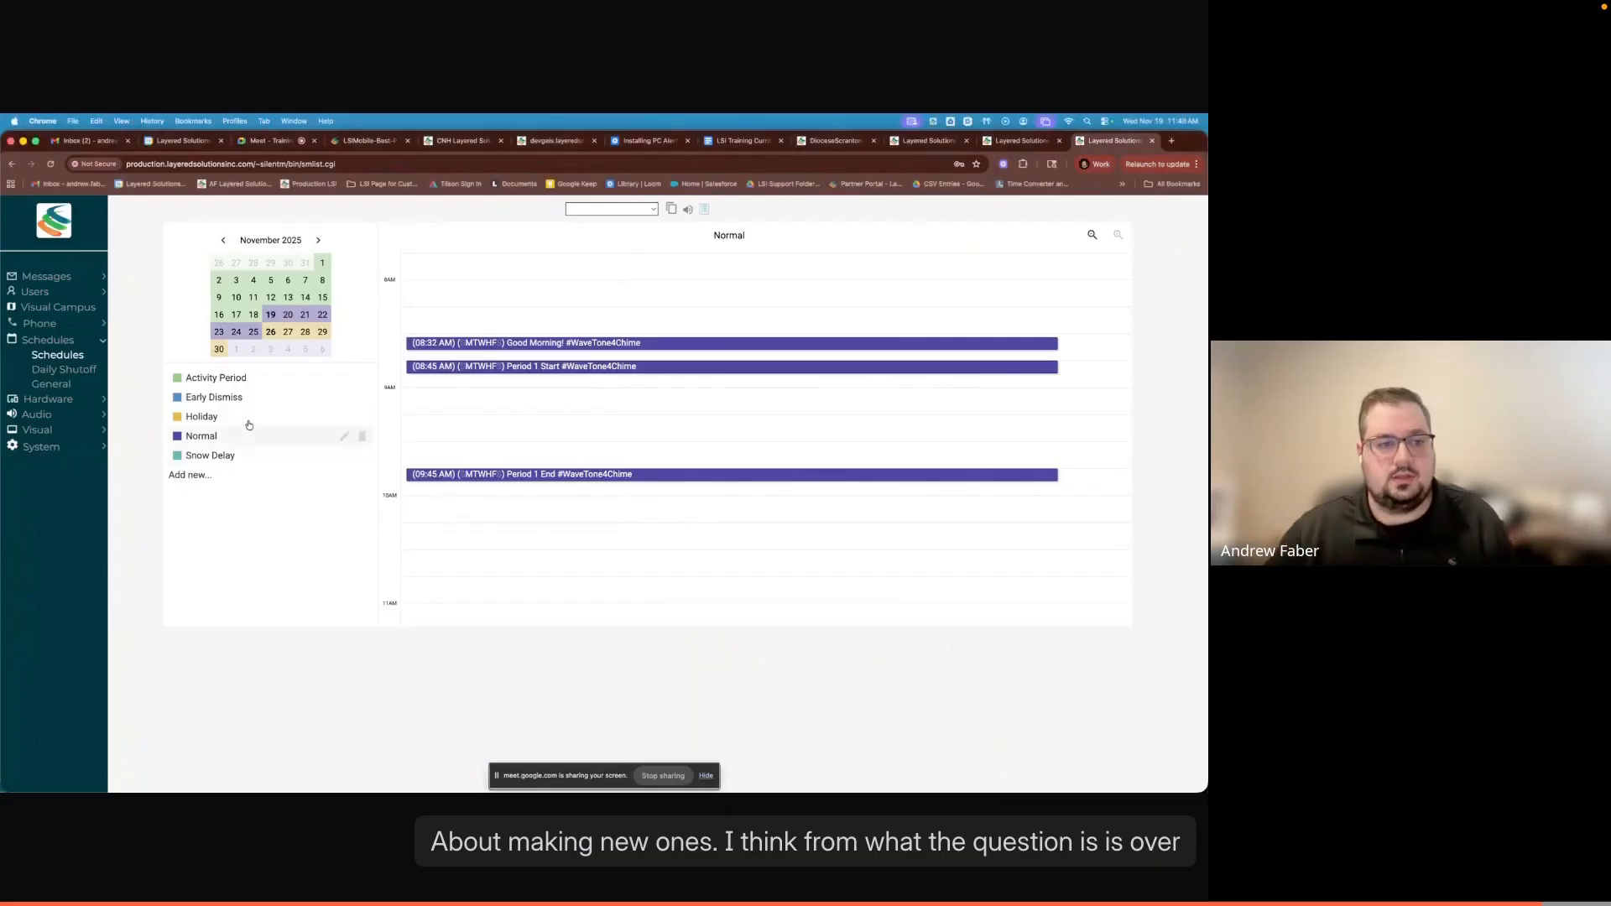
click(188, 476)
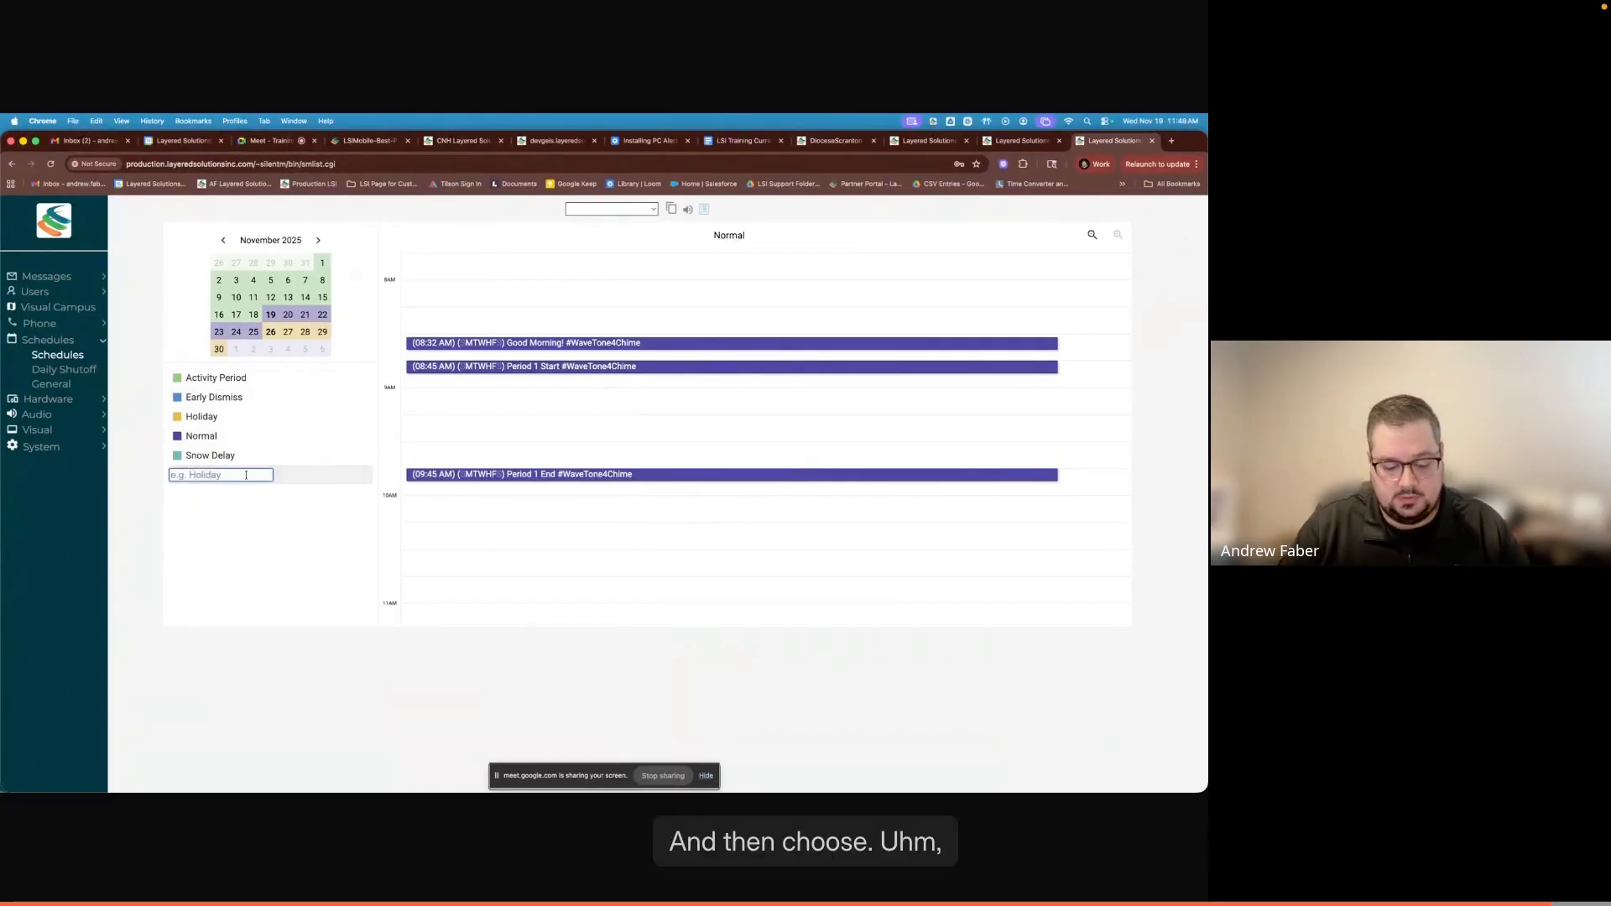
text(New Schedule)
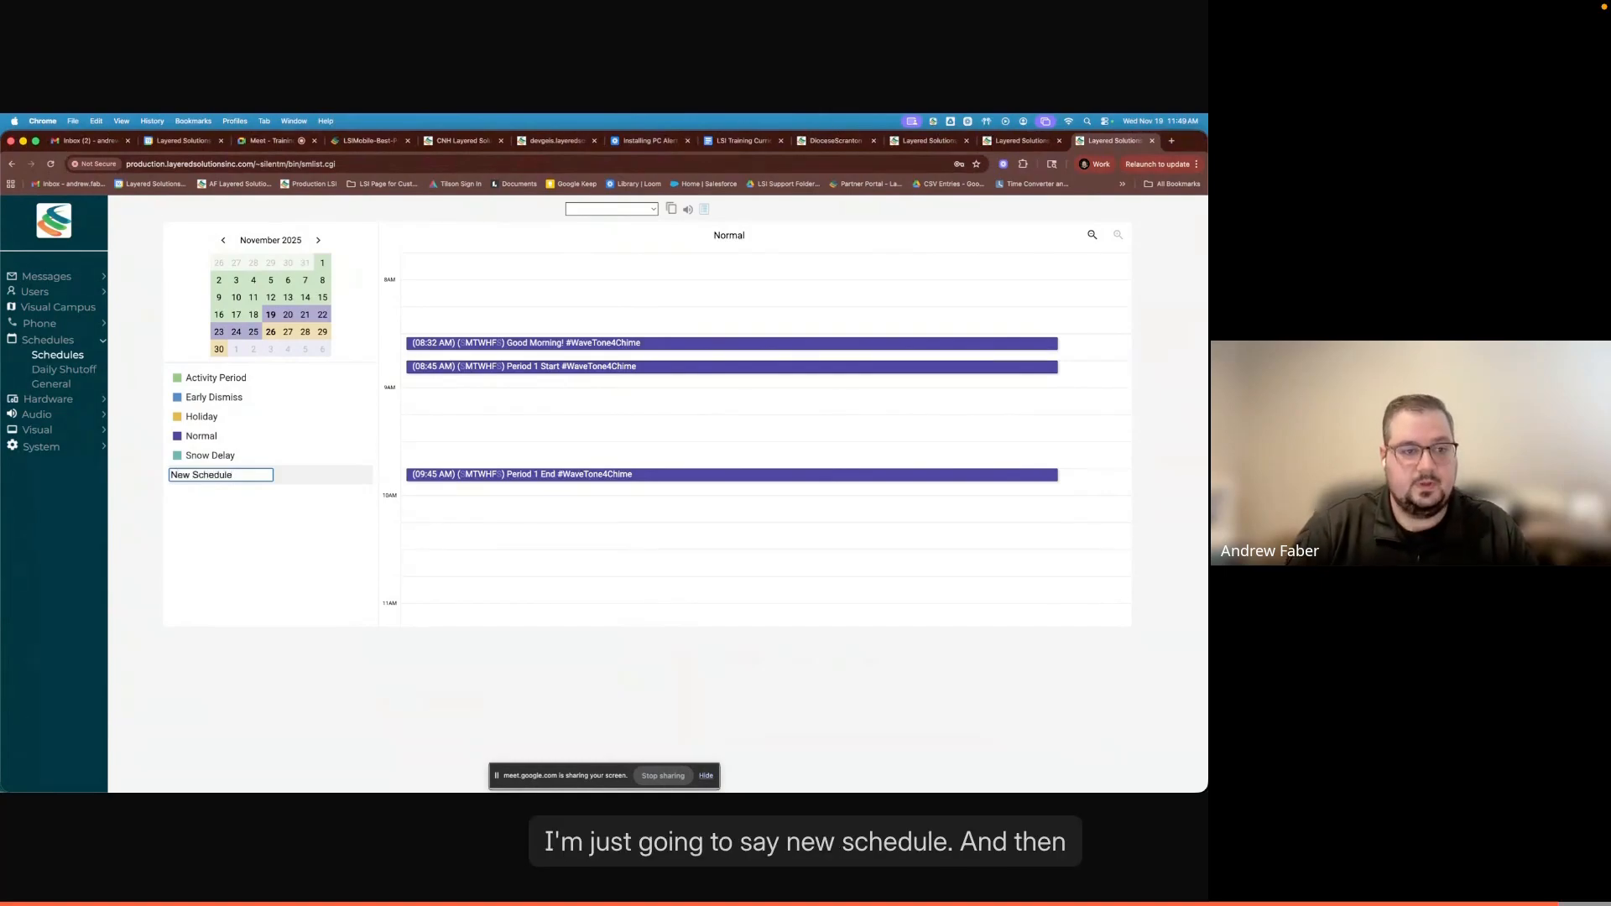
click(249, 558)
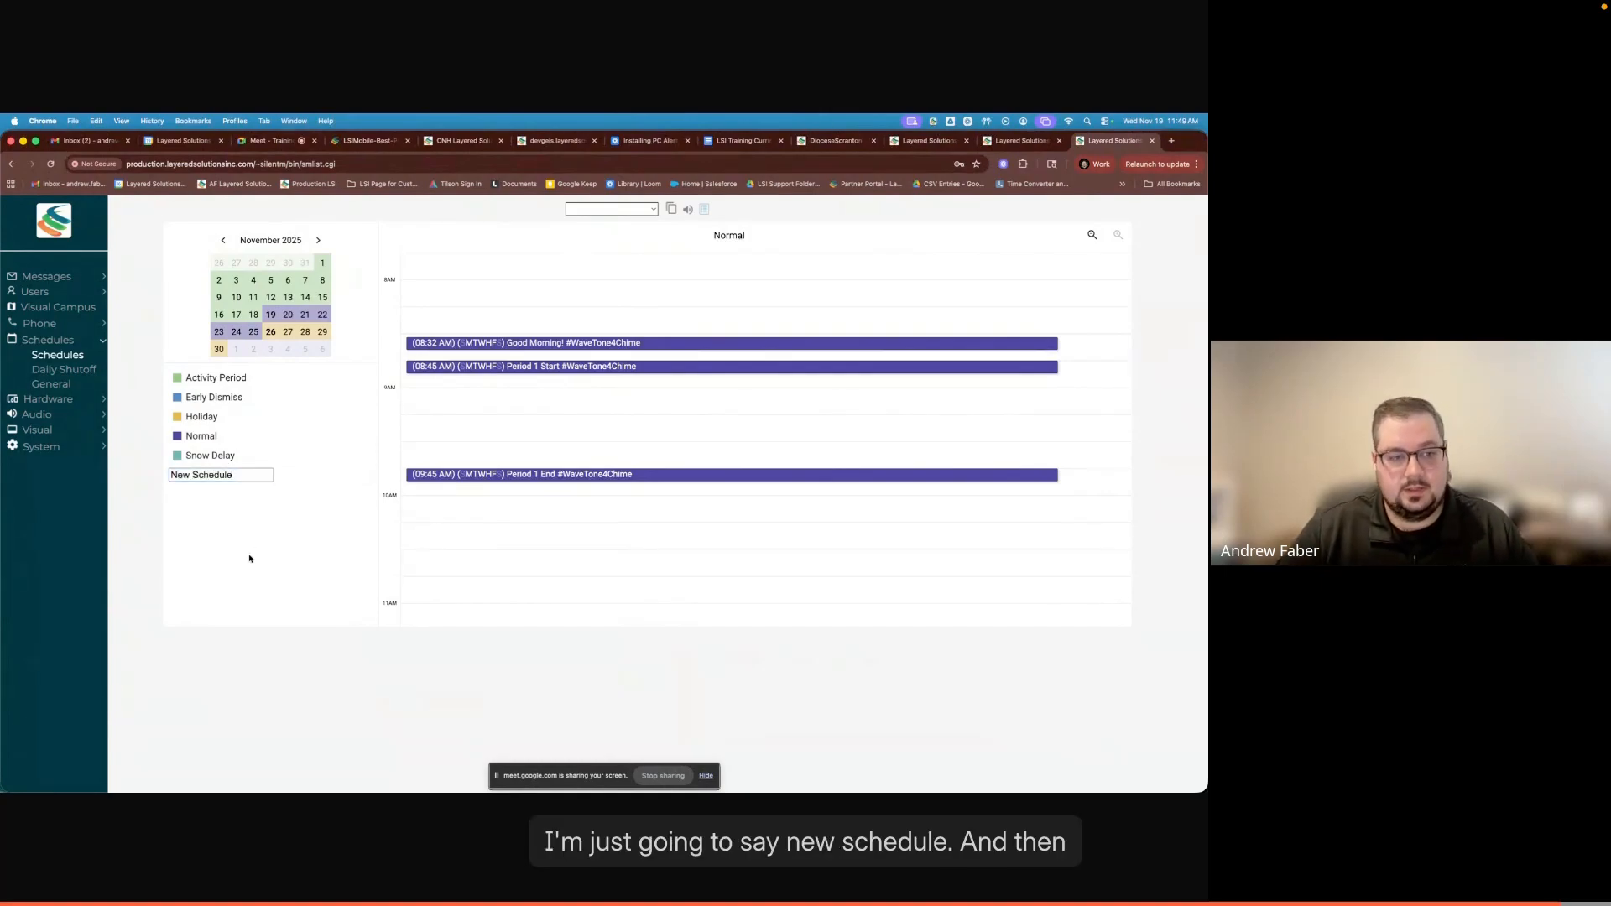
click(249, 478)
key(Return)
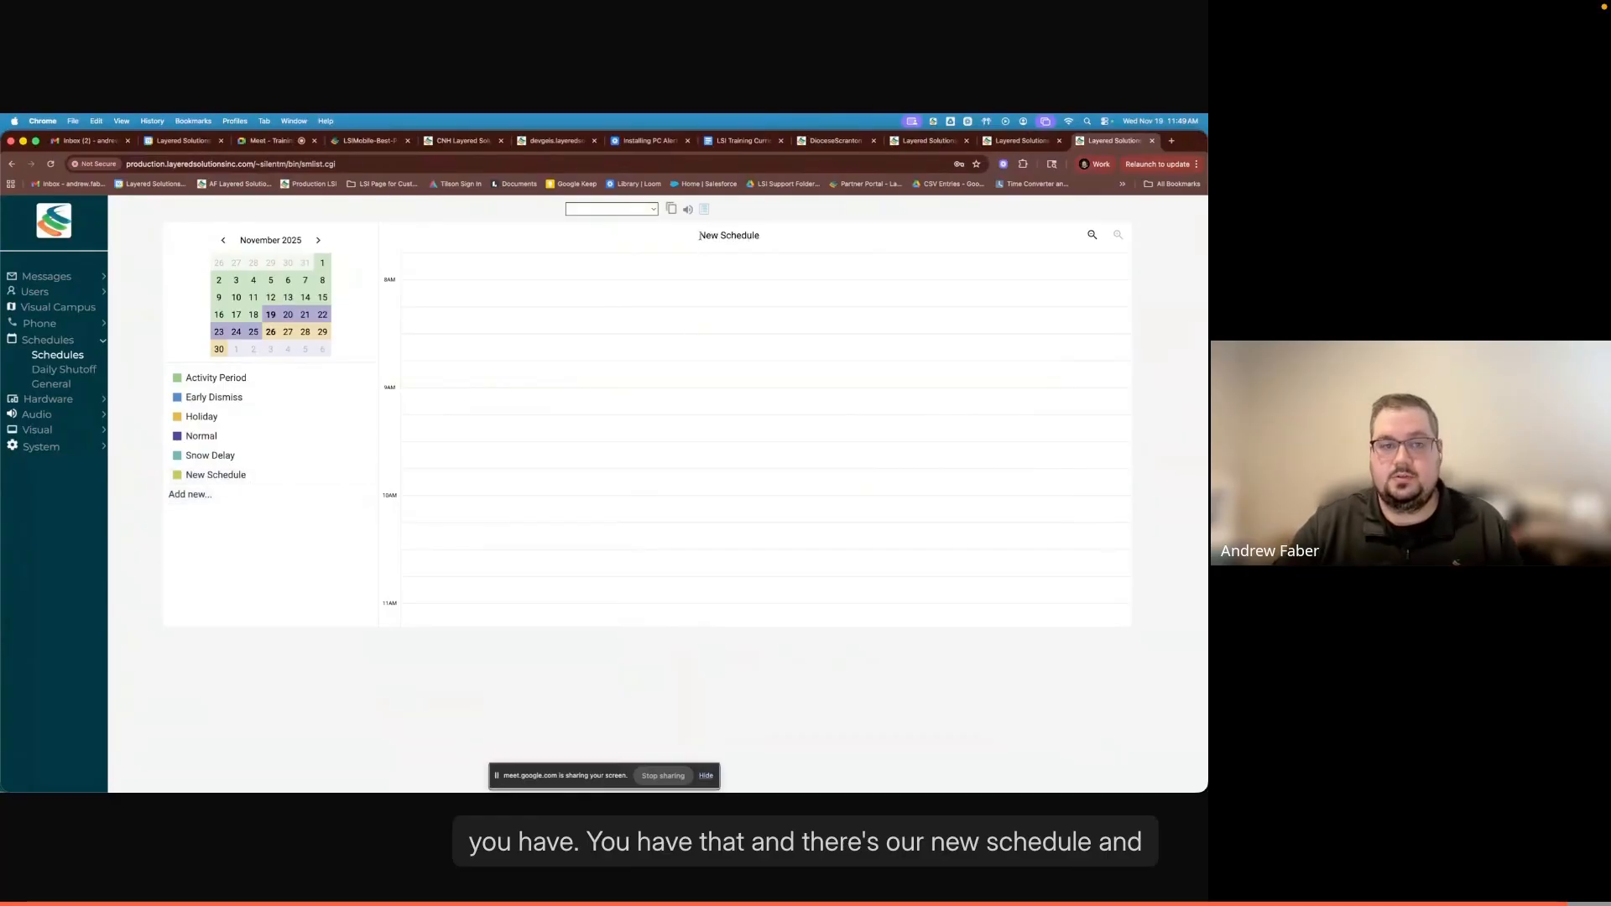
drag(699, 235, 756, 237)
click(696, 351)
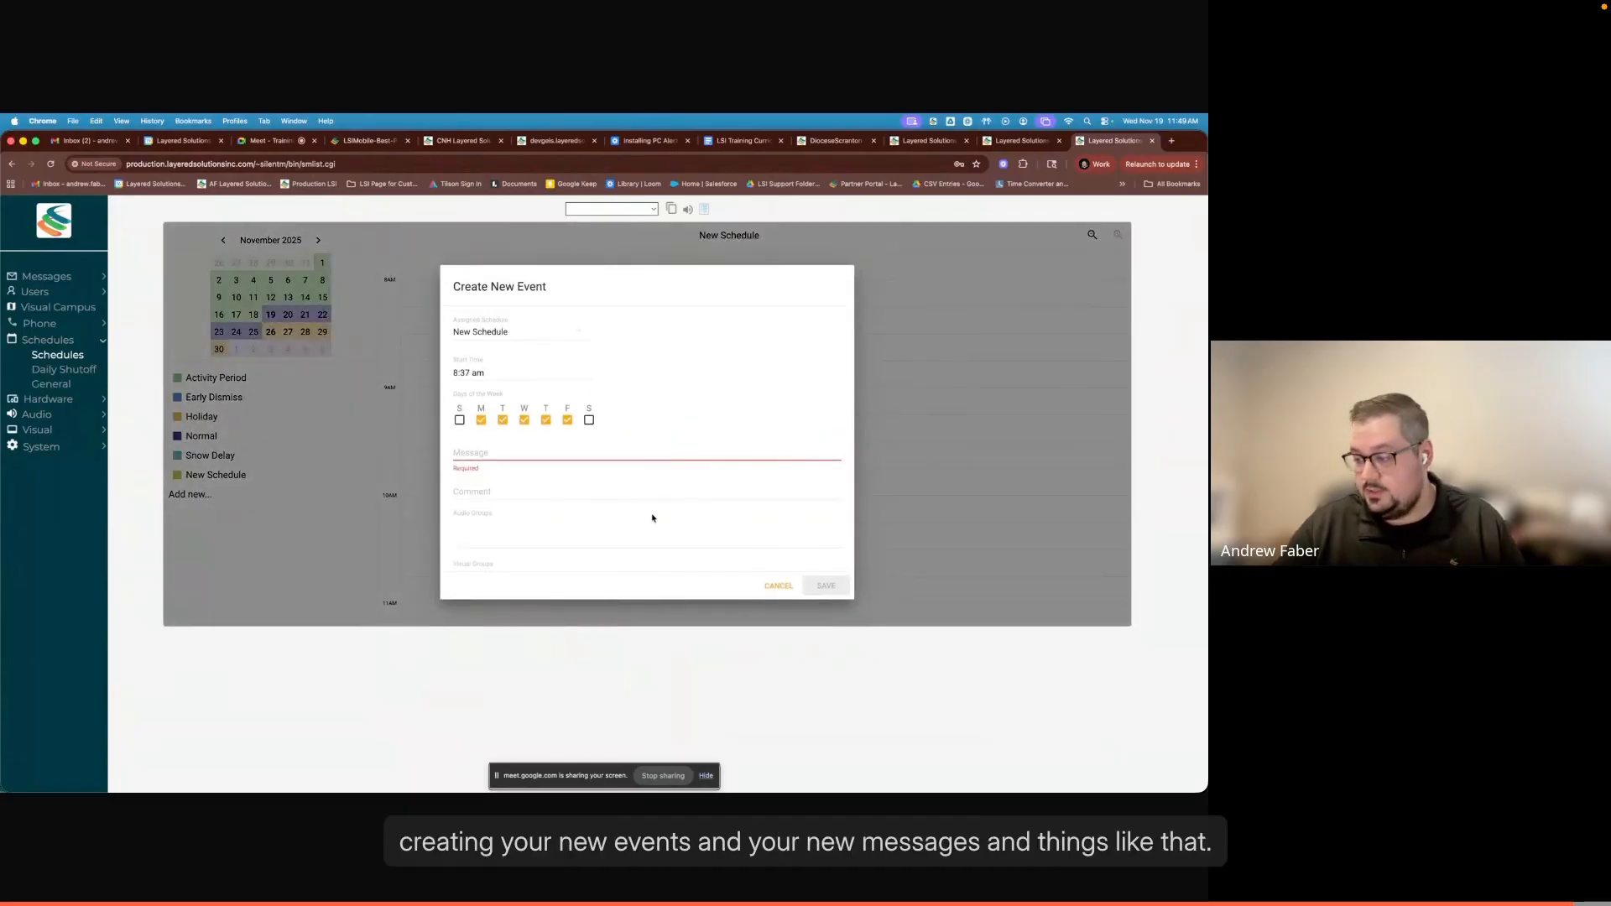
click(765, 585)
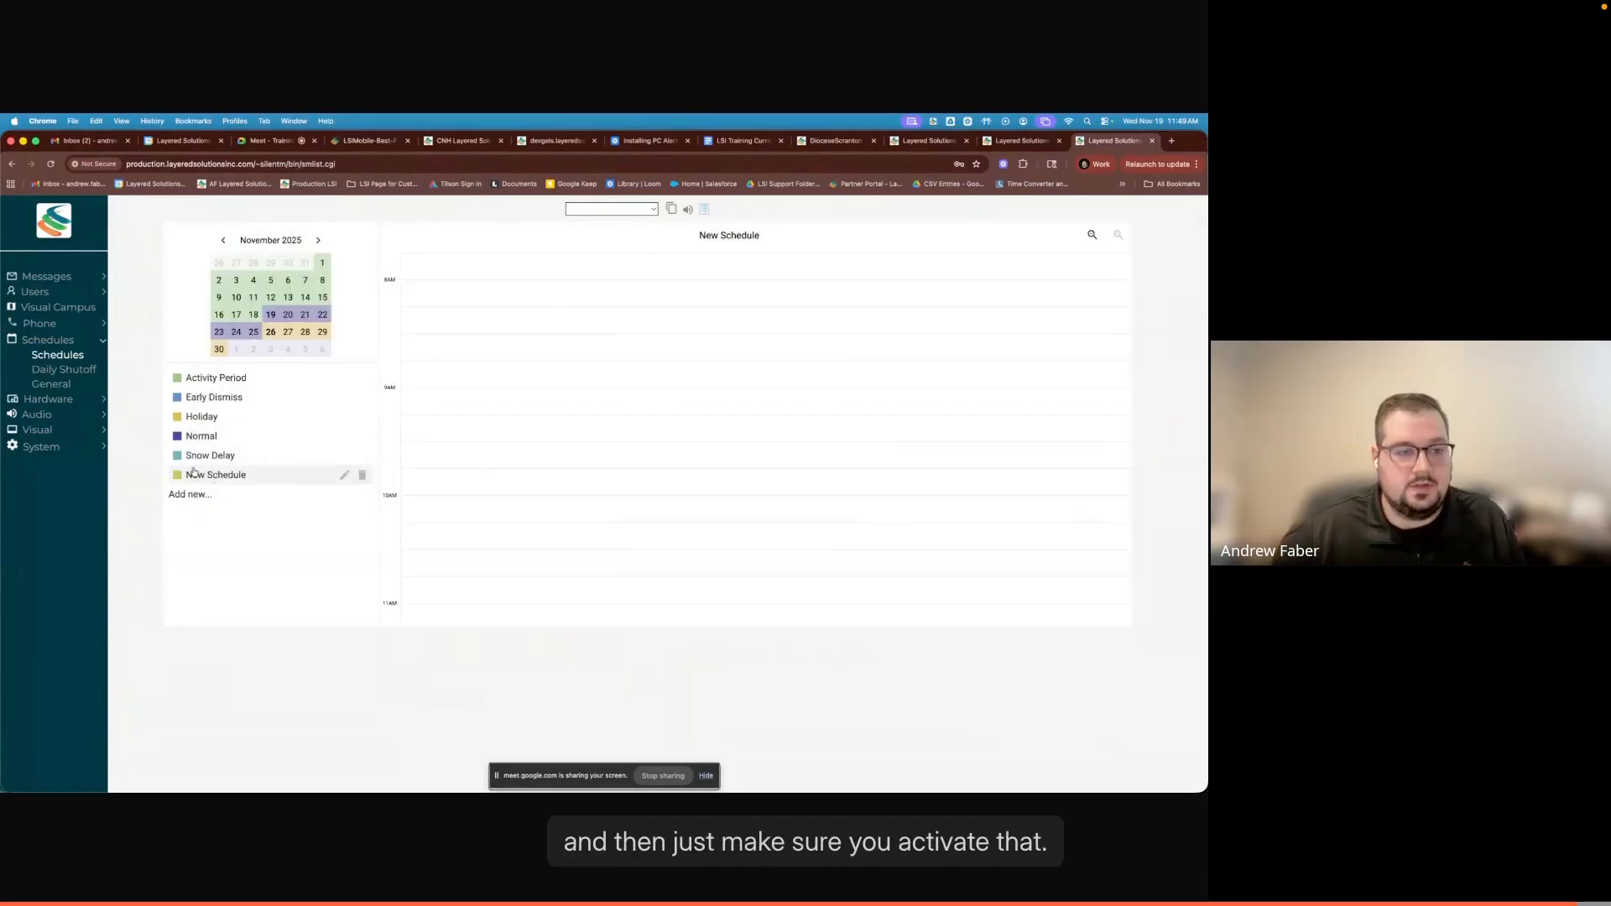